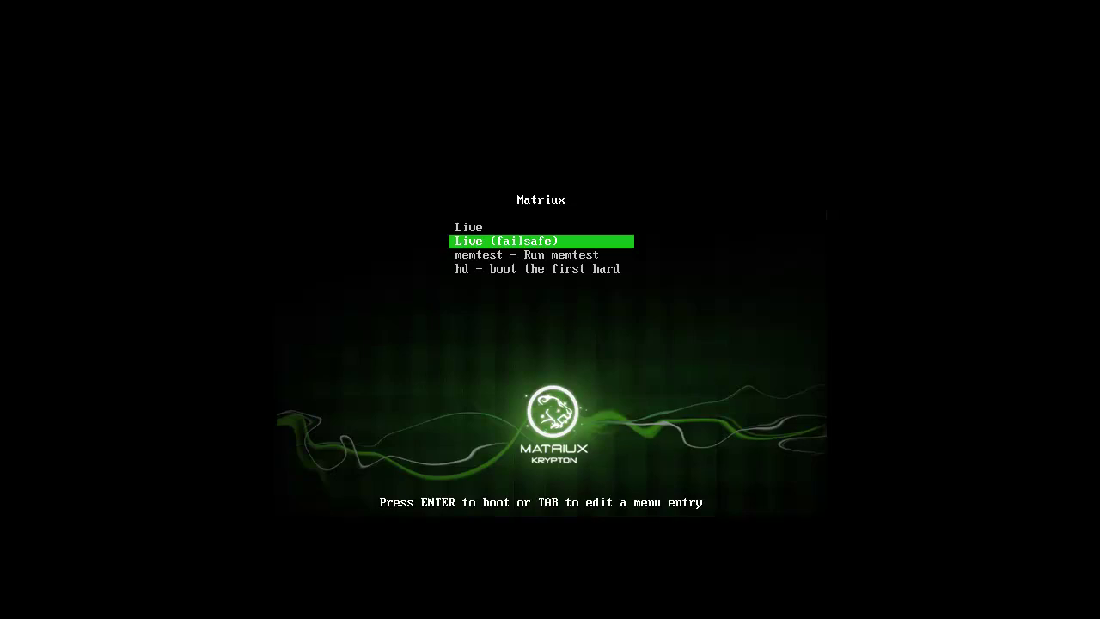
# - Choose Live rather than memtest or failsafe in the boot menu and boot it
pyautogui.press('Down')
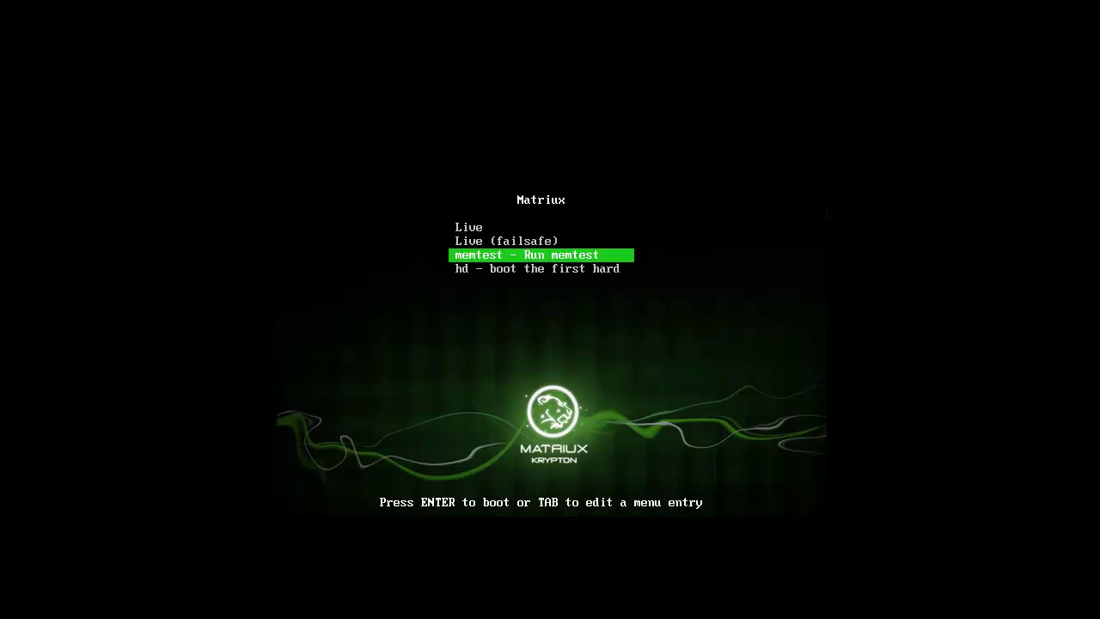
pyautogui.press('Up')
pyautogui.press('Up')
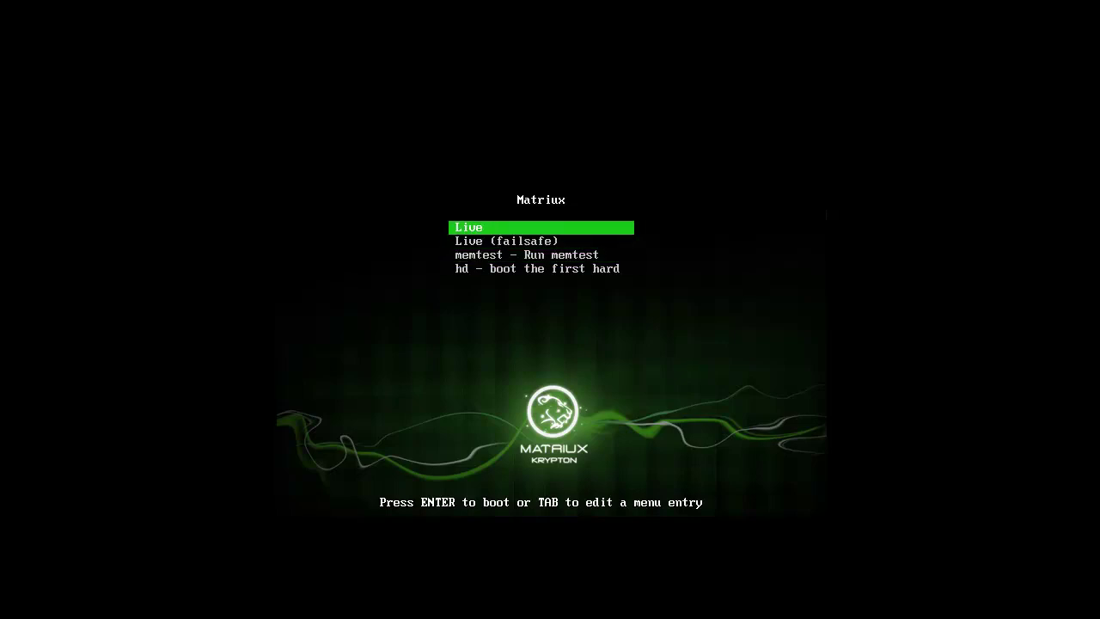
pyautogui.press('Return')
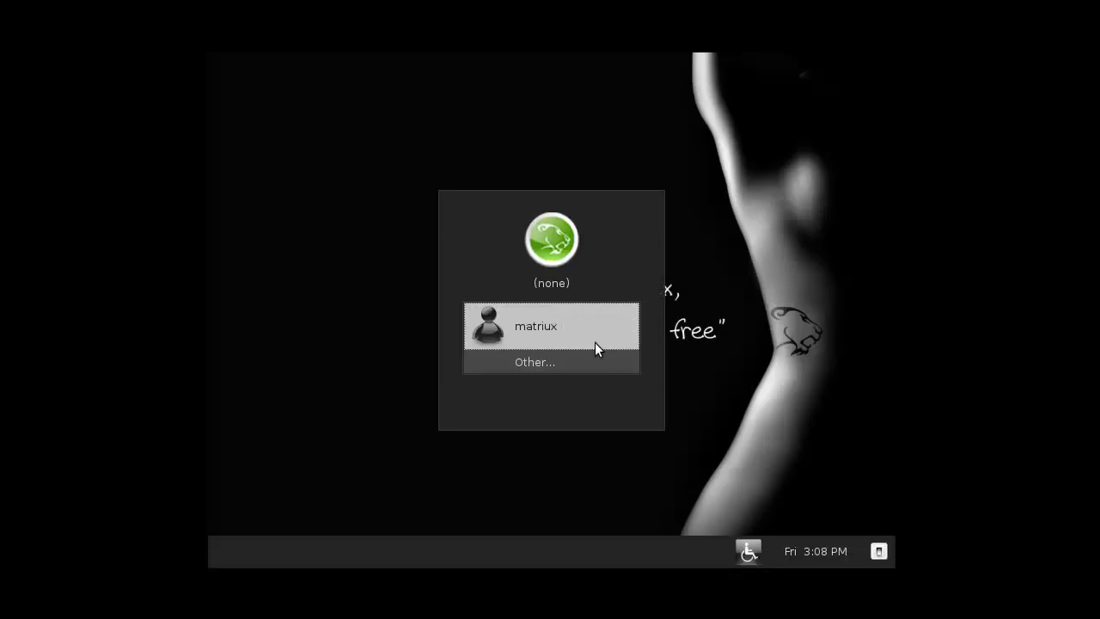
# - Select the matriux account and enter its password, then dismiss the authentication failure and reselect the user
pyautogui.click(577, 334)
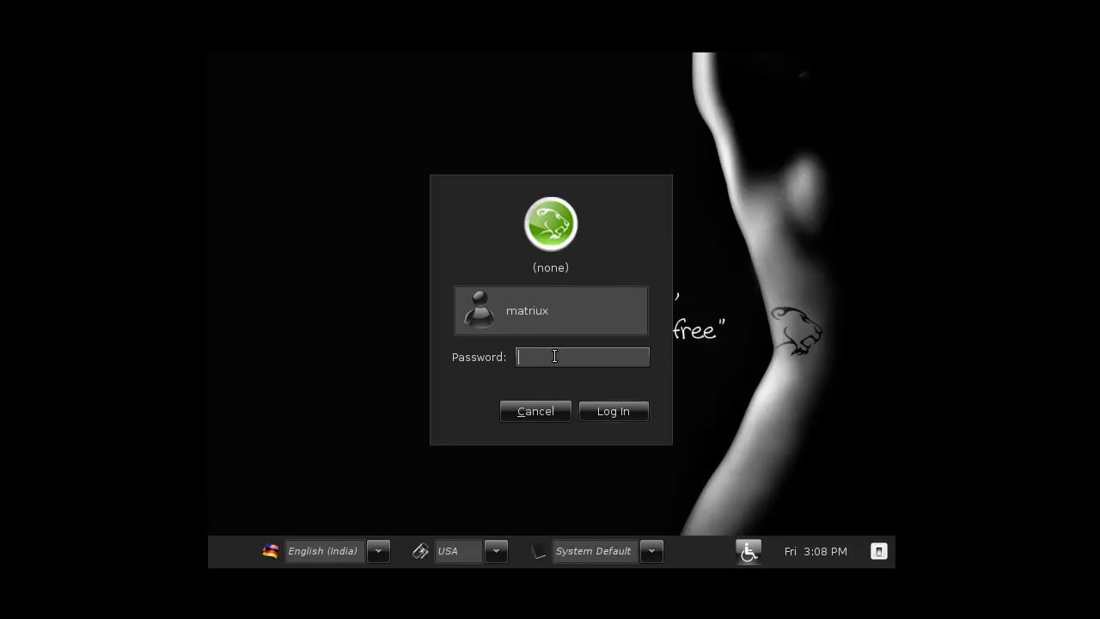
pyautogui.click(622, 411)
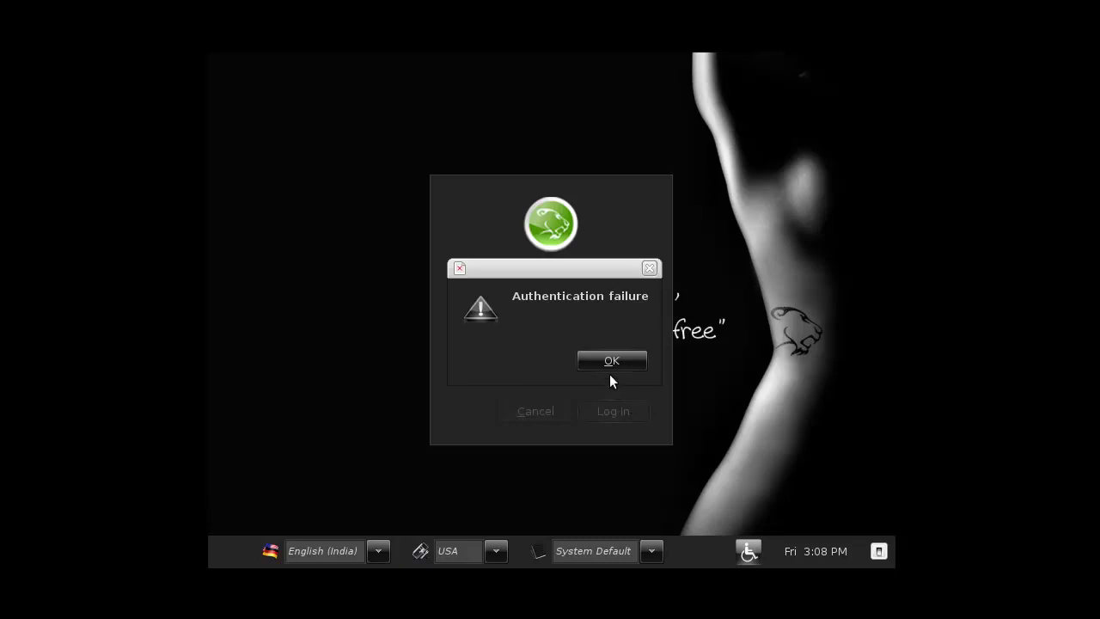
pyautogui.click(611, 362)
pyautogui.click(575, 330)
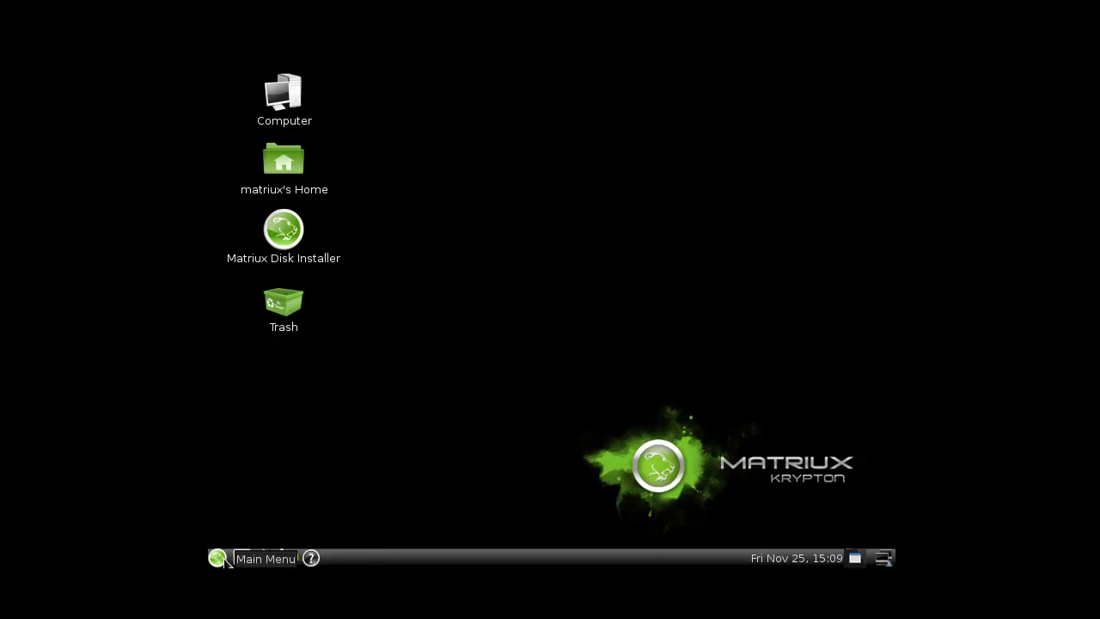
pyautogui.doubleClick(284, 231)
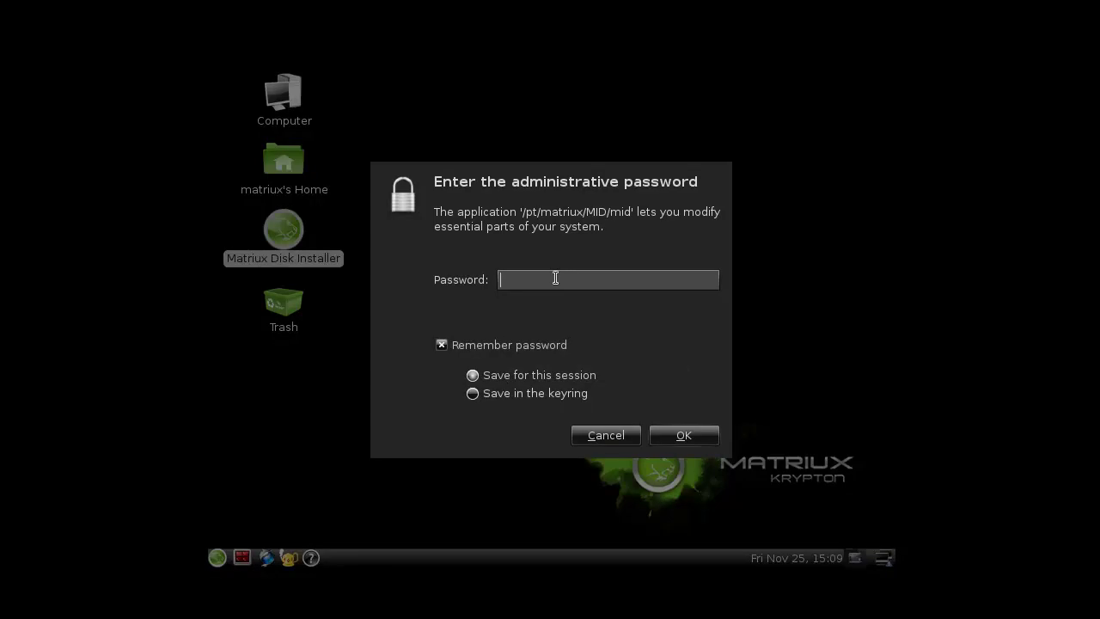
pyautogui.write('****')
pyautogui.click(683, 442)
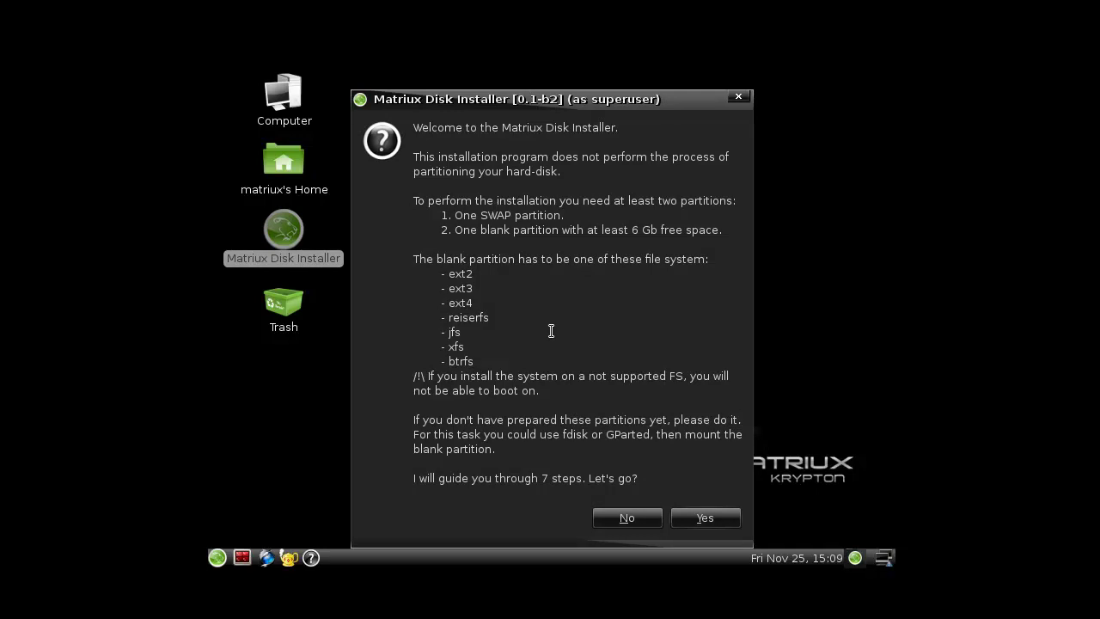
pyautogui.click(685, 521)
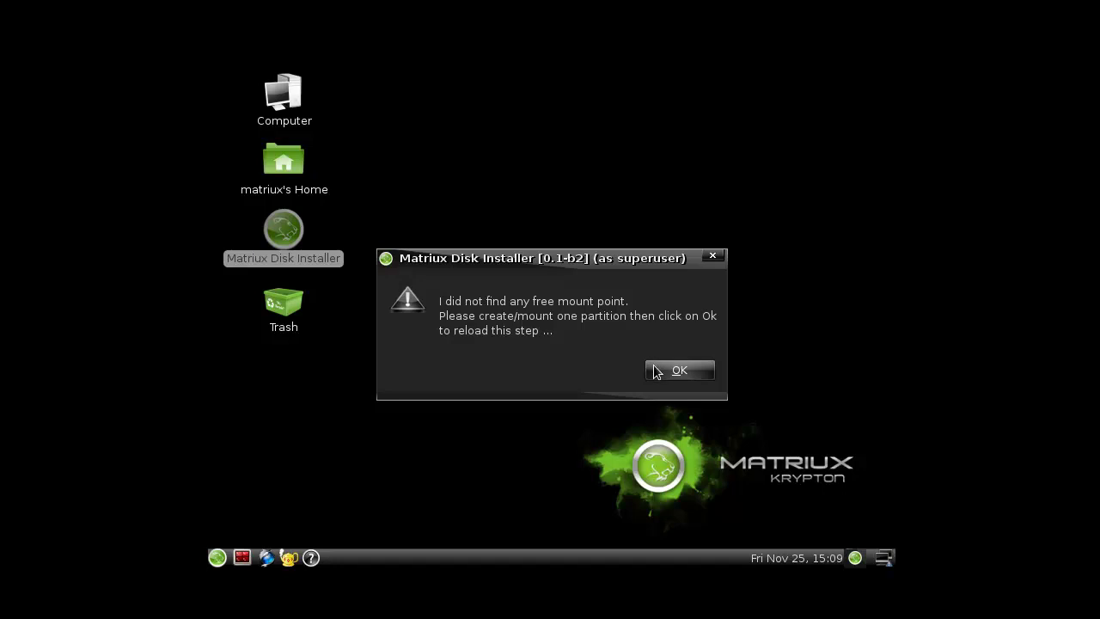
pyautogui.click(667, 375)
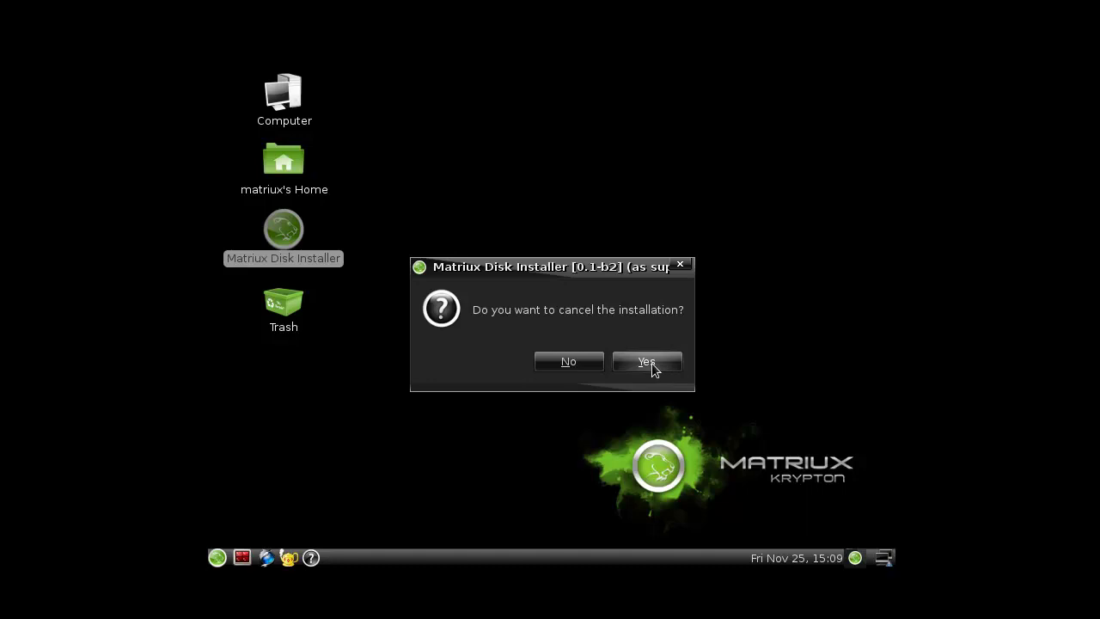
pyautogui.click(569, 362)
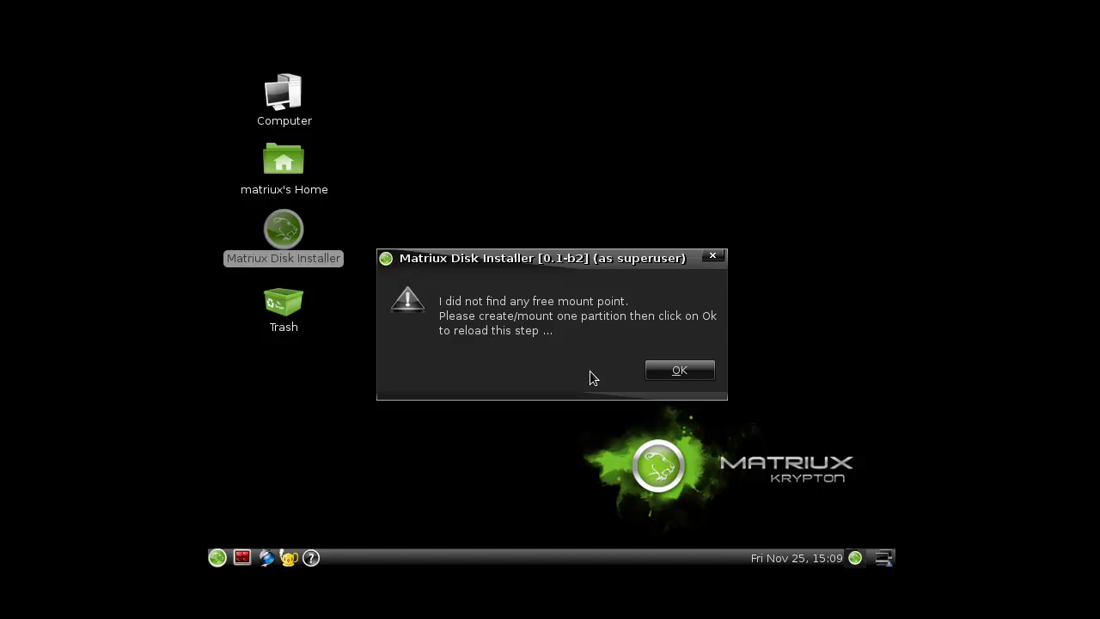
pyautogui.click(714, 256)
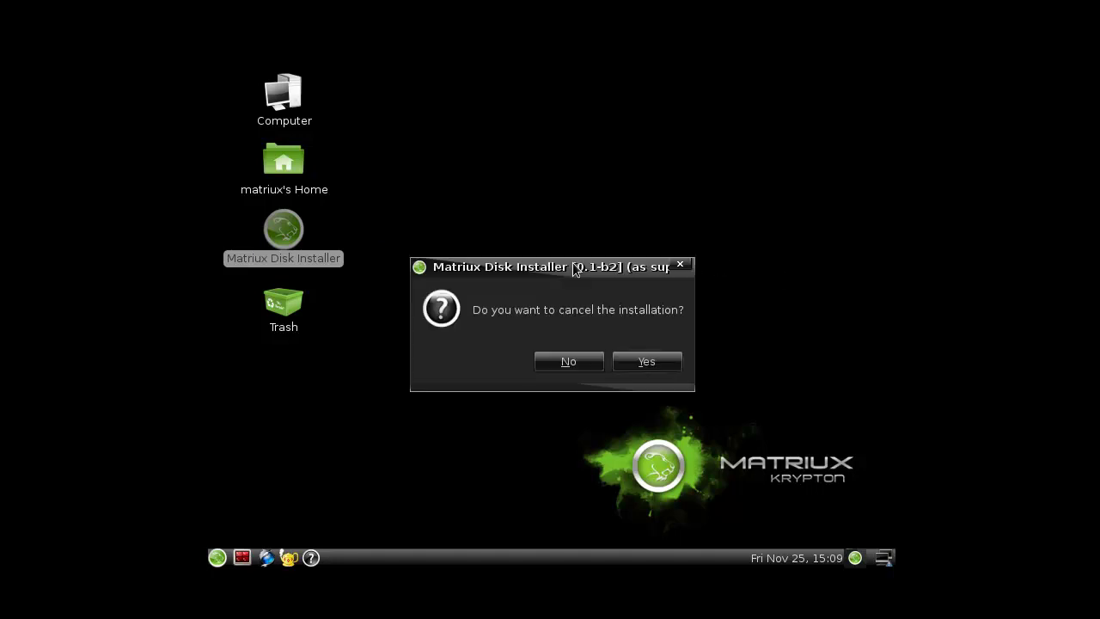
pyautogui.click(650, 362)
pyautogui.click(259, 523)
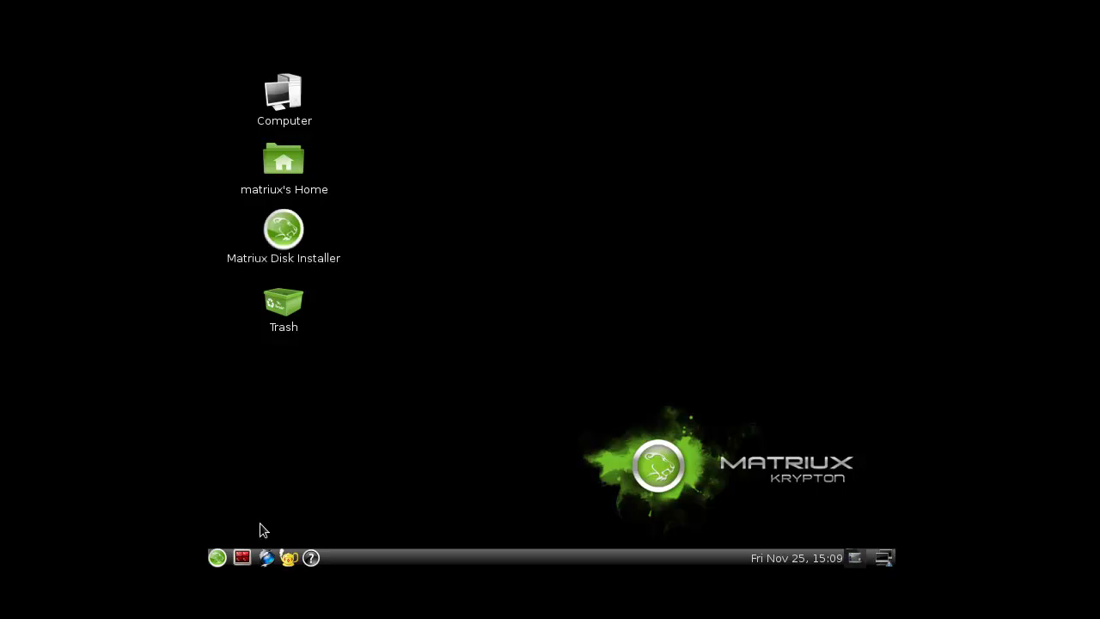
# - Open Places > Computer and then the root File System in the file browser
pyautogui.click(218, 558)
pyautogui.moveTo(279, 456)
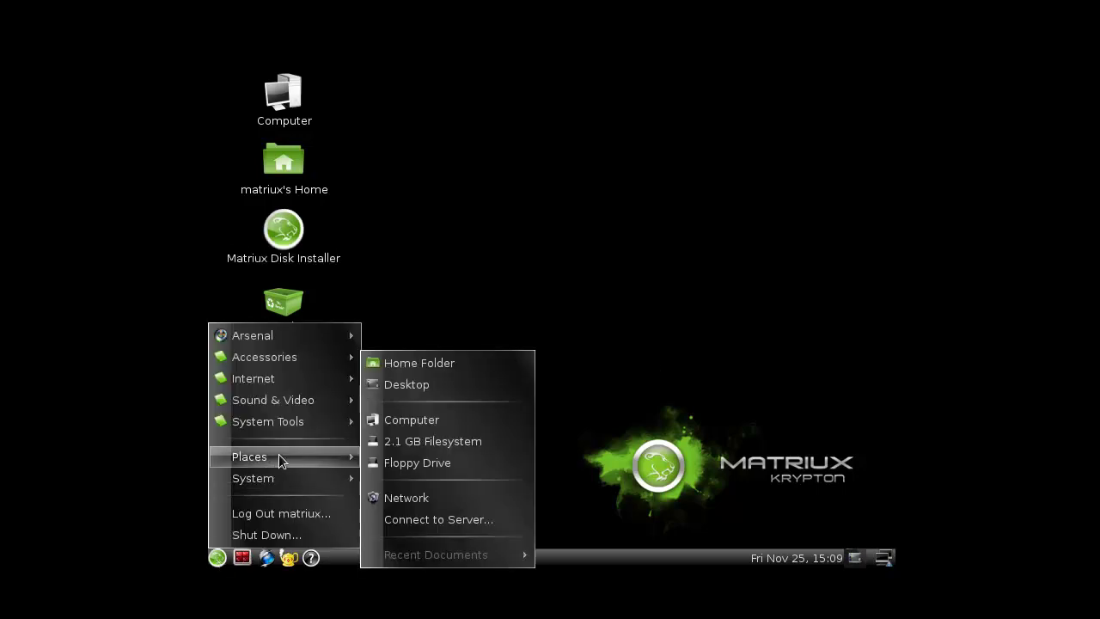
pyautogui.click(430, 420)
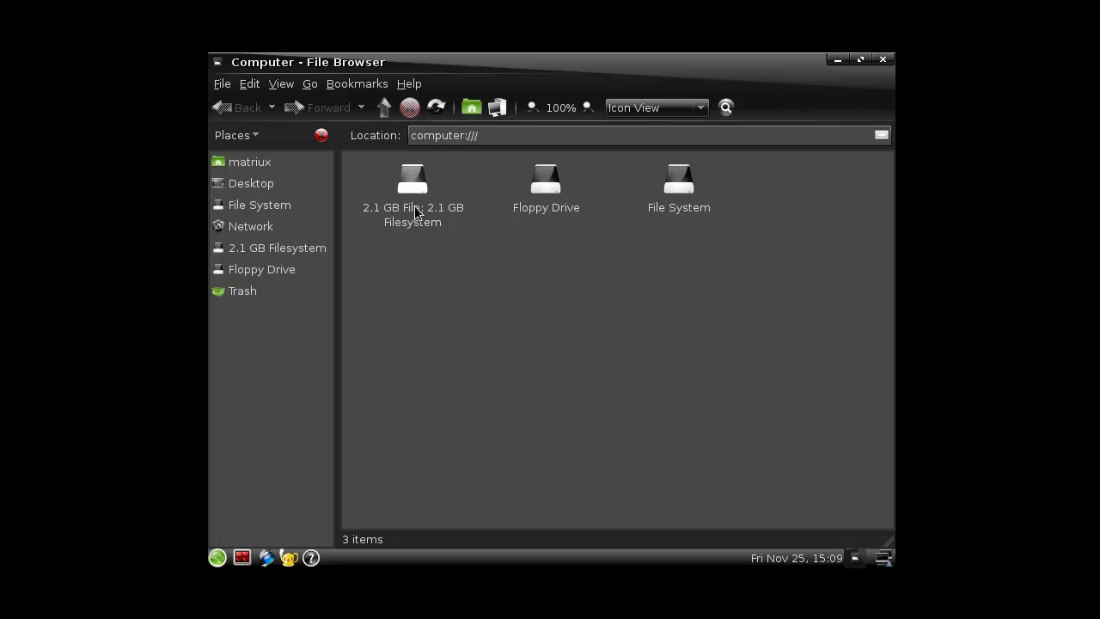
pyautogui.click(688, 197)
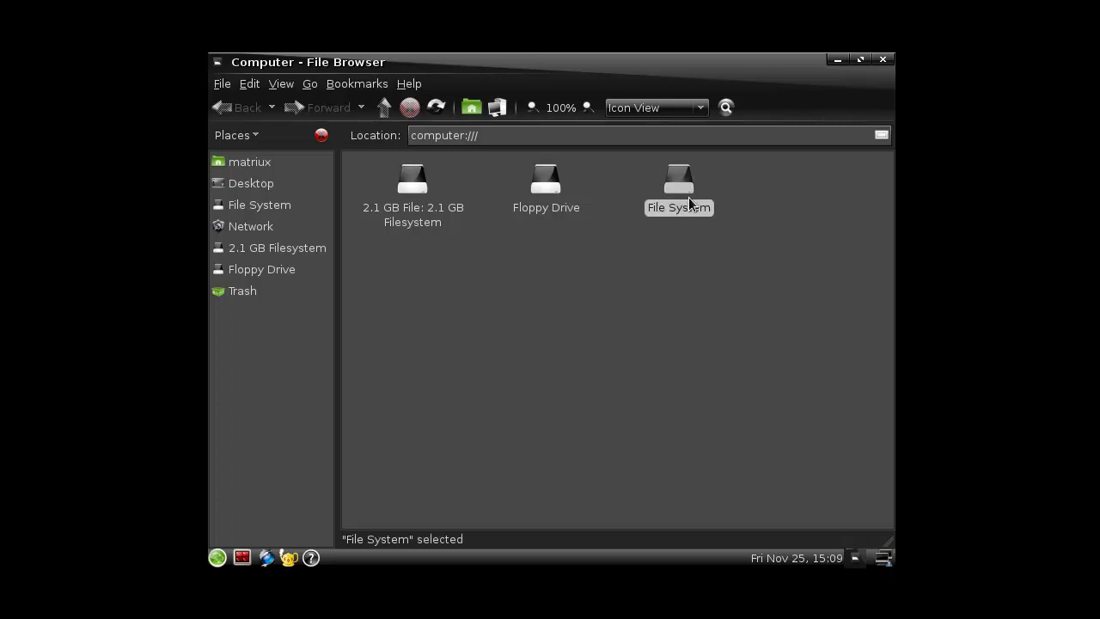
pyautogui.doubleClick(688, 197)
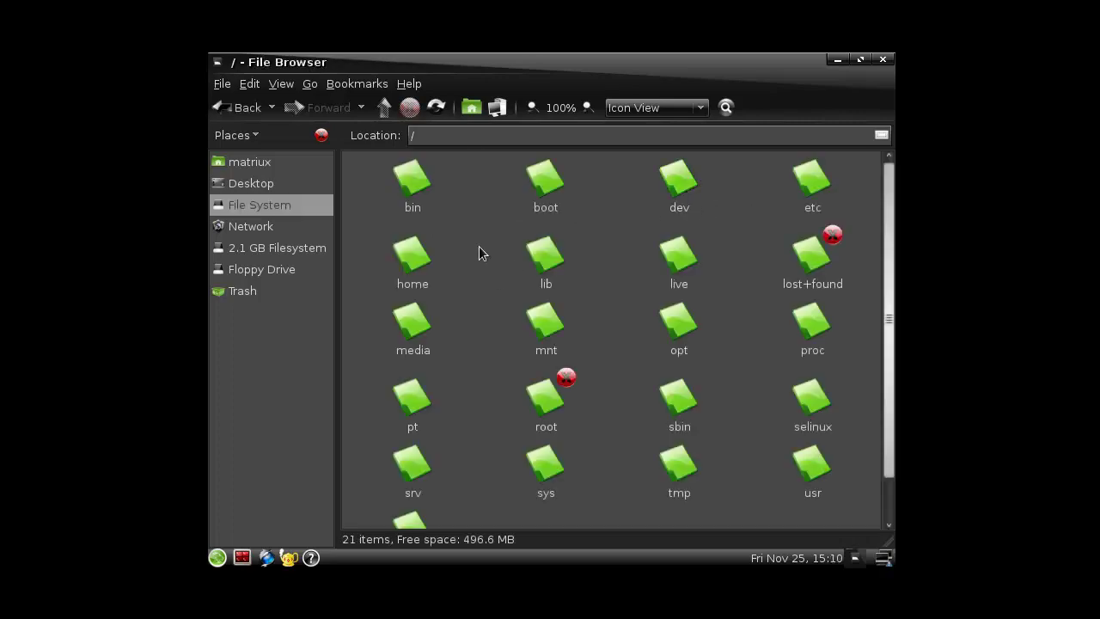
# - Mount the 2.1 GB Filesystem, authenticating as root
pyautogui.scroll(-1, 484, 244)
pyautogui.scroll(1, 484, 244)
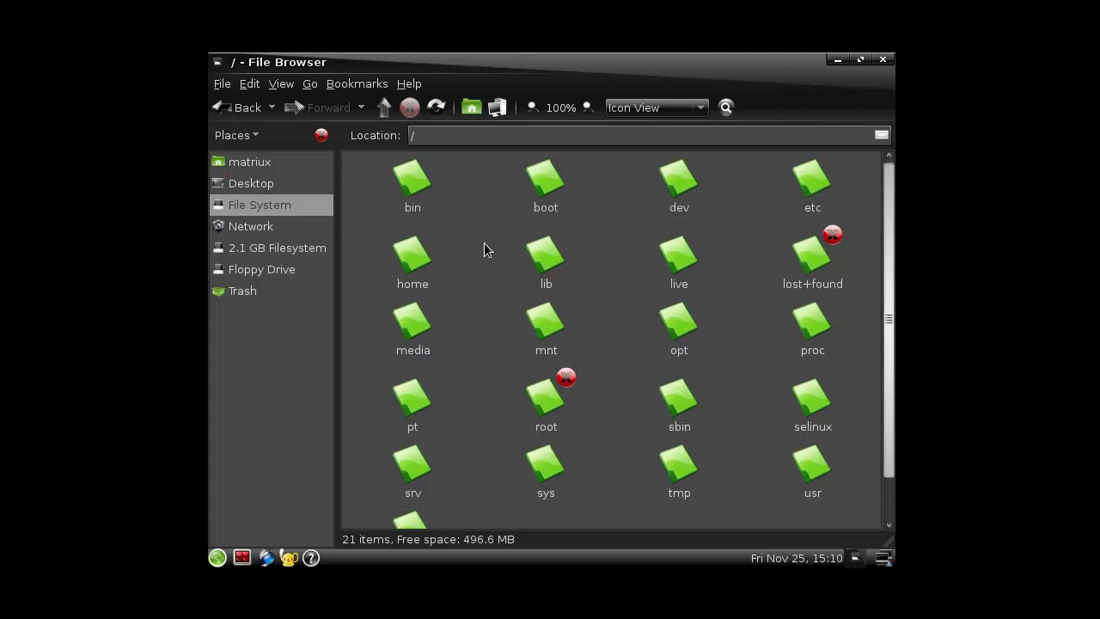
pyautogui.click(258, 247)
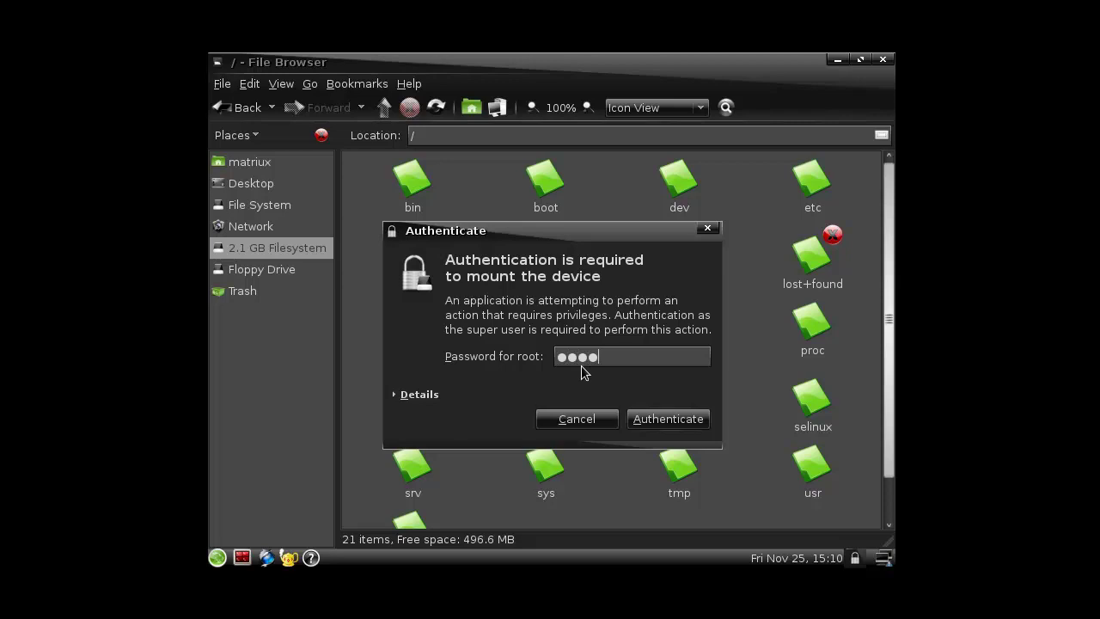
pyautogui.click(658, 421)
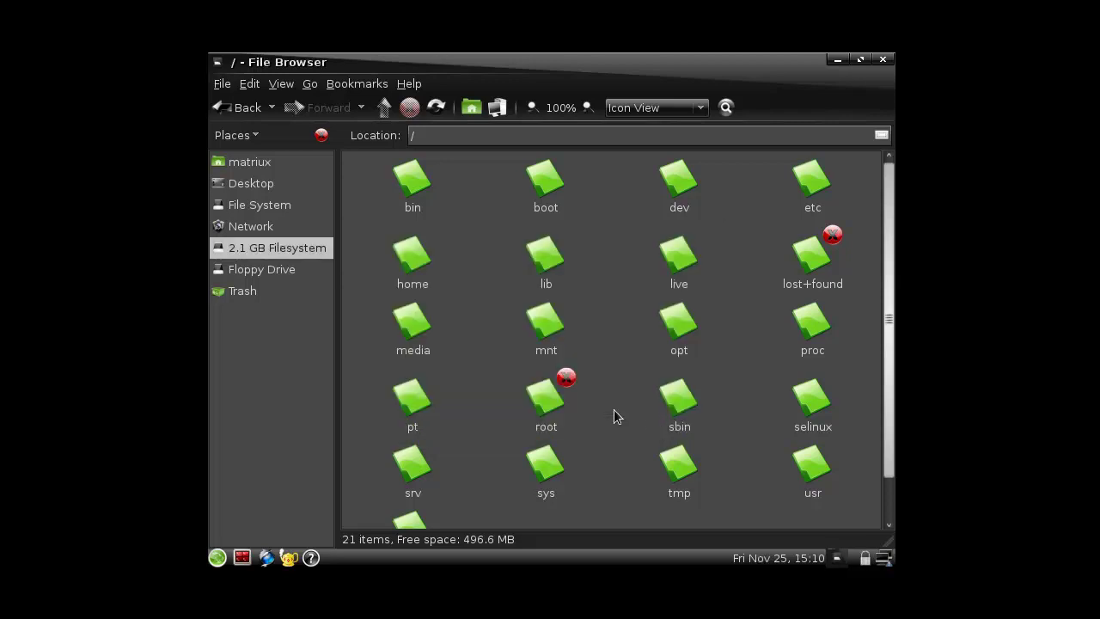
# - Browse the Network and Desktop locations, then the /dev folder, and close the file browser
pyautogui.click(278, 206)
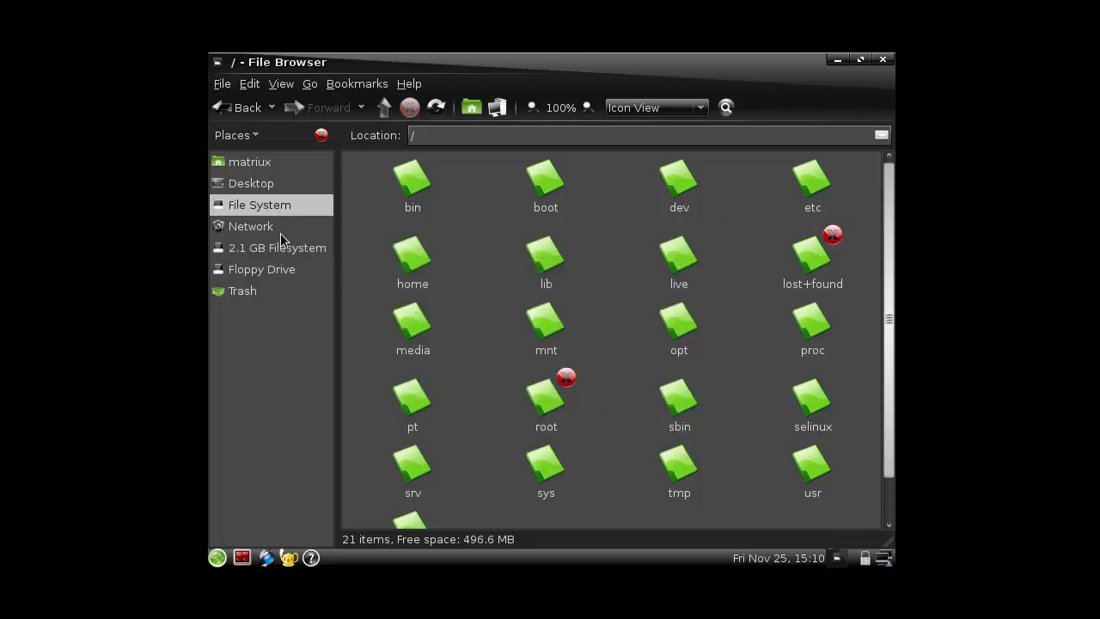
pyautogui.click(281, 234)
pyautogui.click(282, 246)
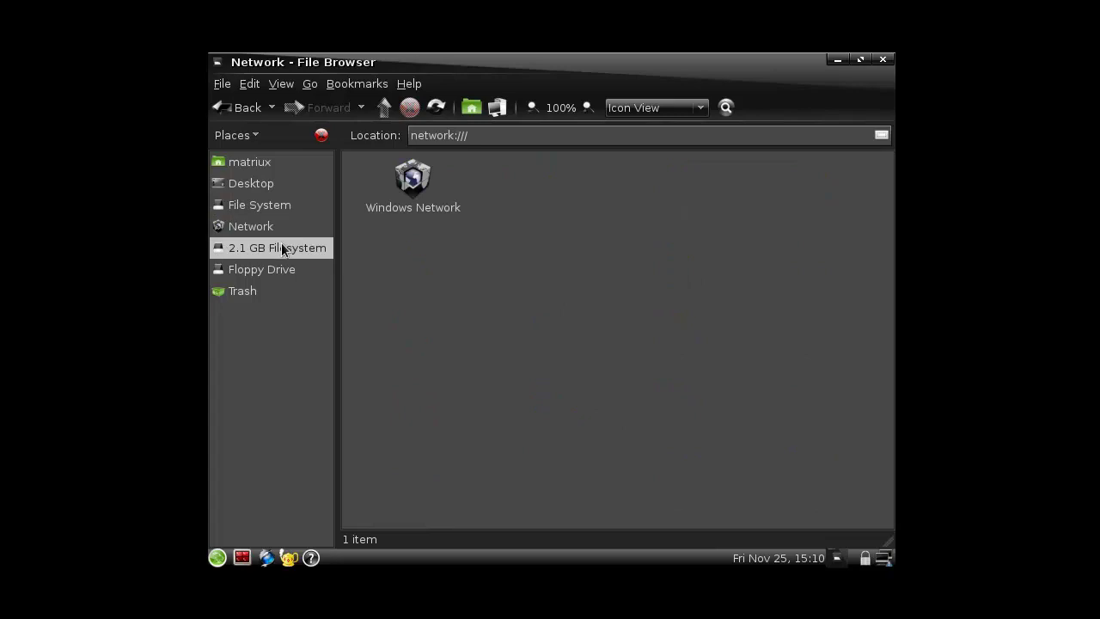
pyautogui.click(267, 189)
pyautogui.click(272, 202)
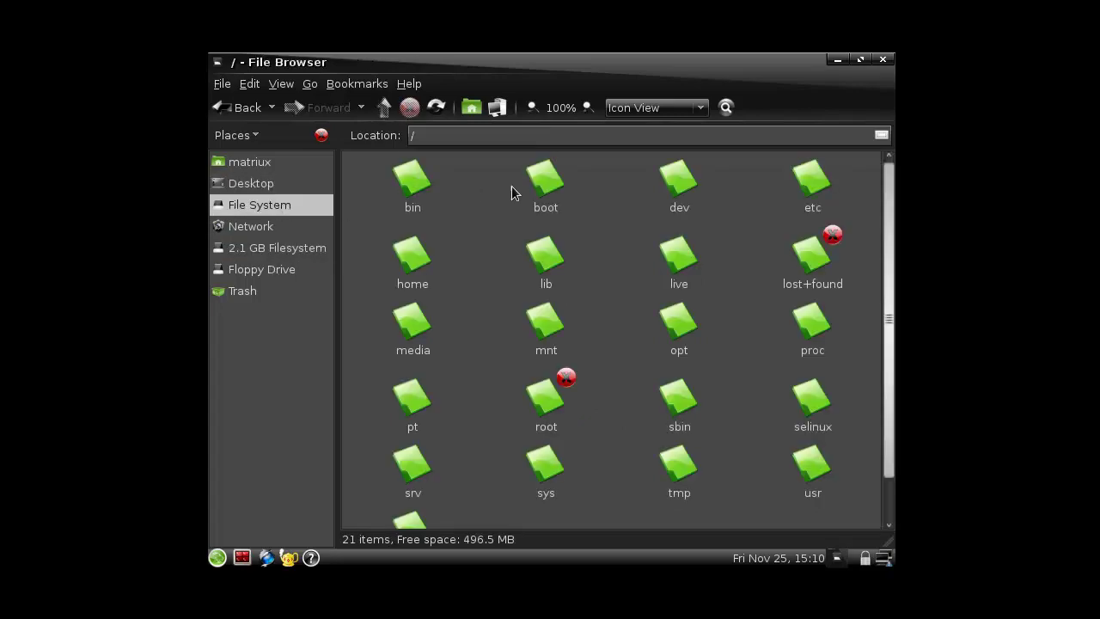
pyautogui.doubleClick(679, 184)
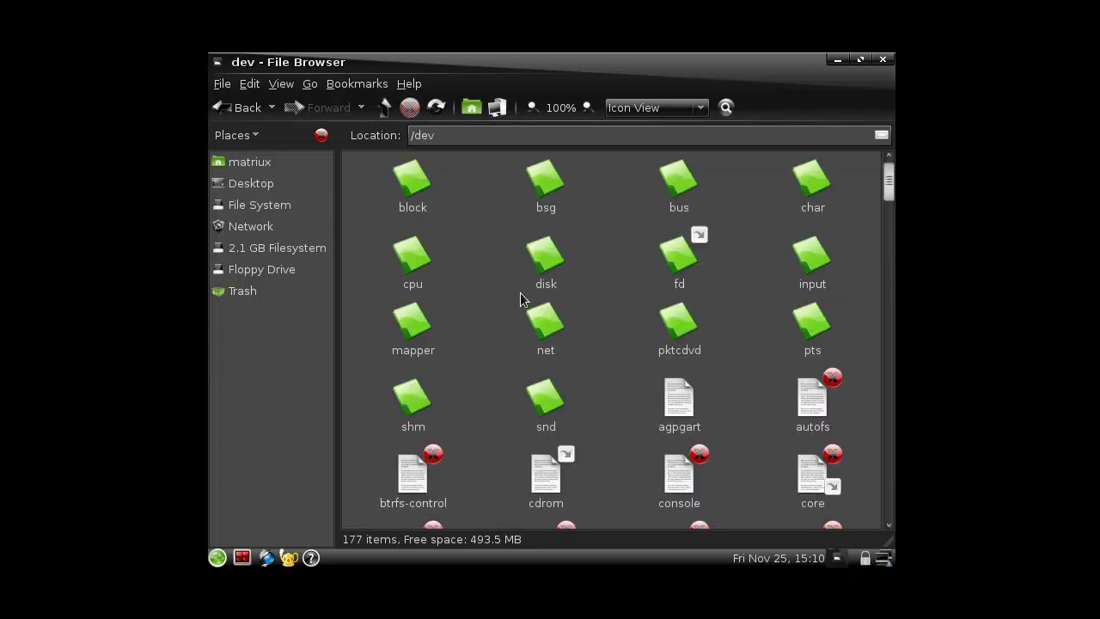
pyautogui.scroll(-15, 610, 309)
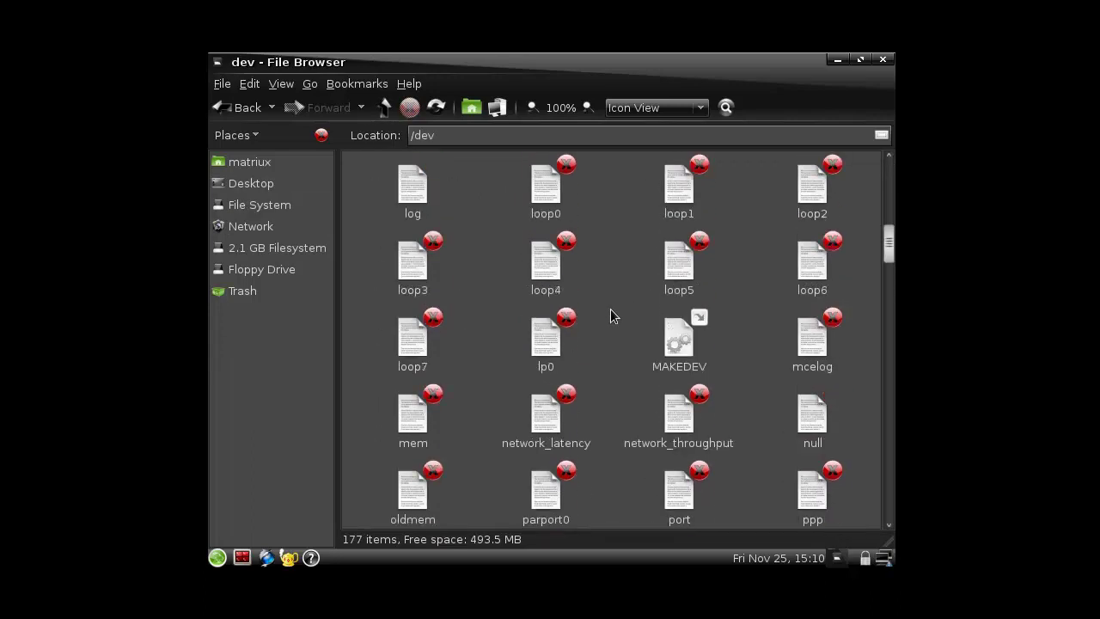
pyautogui.scroll(-10, 611, 311)
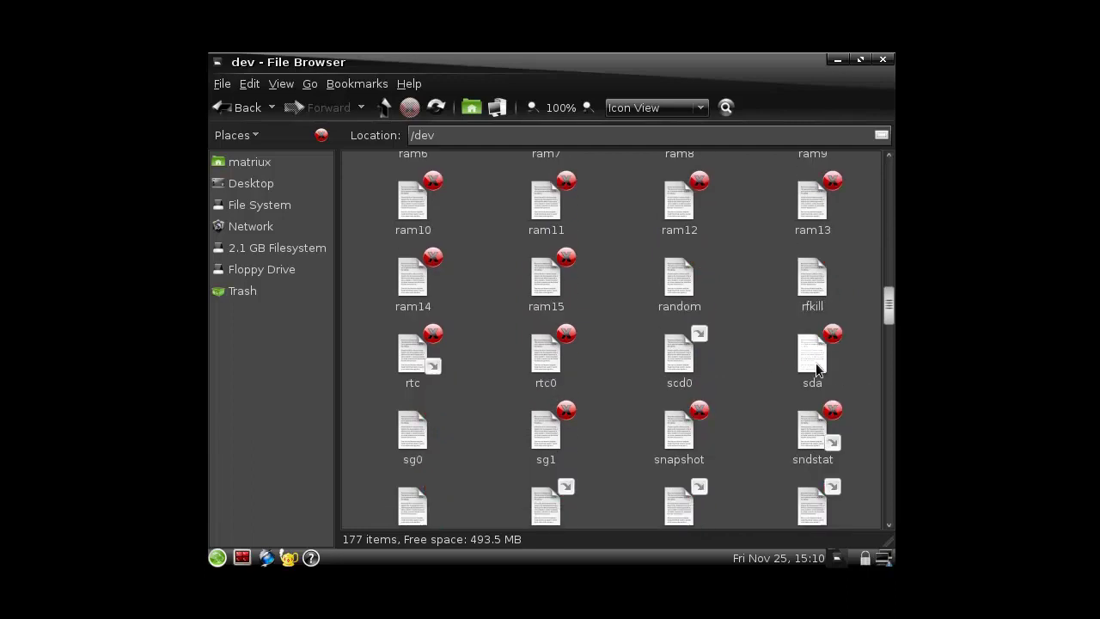
pyautogui.click(882, 59)
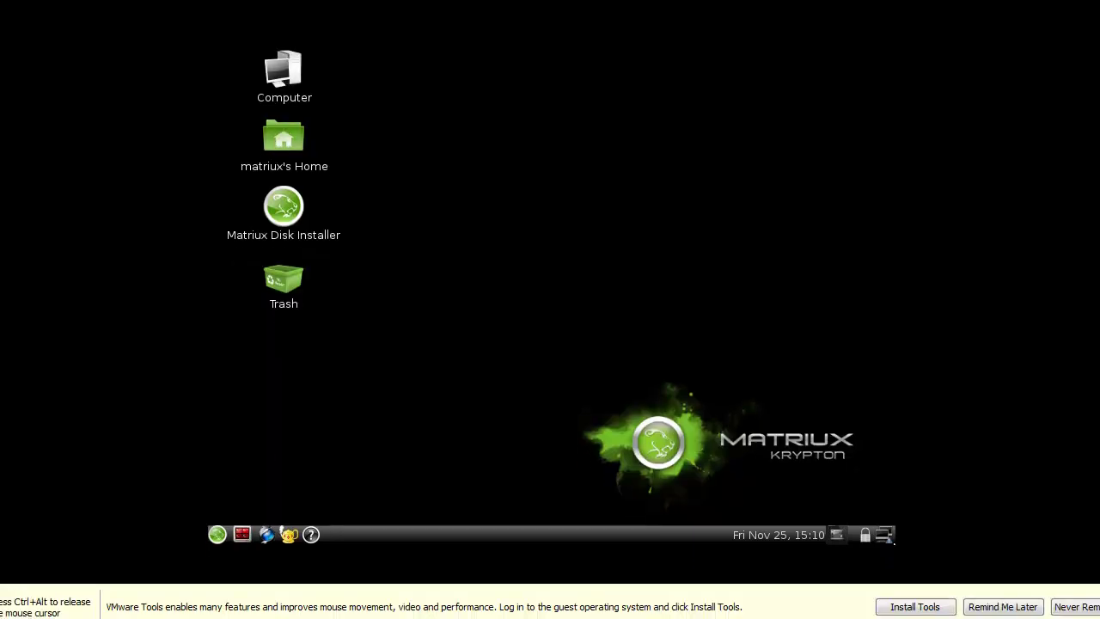
# - Open a root terminal from the panel and list the contents of /mnt
pyautogui.hotkey('ctrl', 'alt')
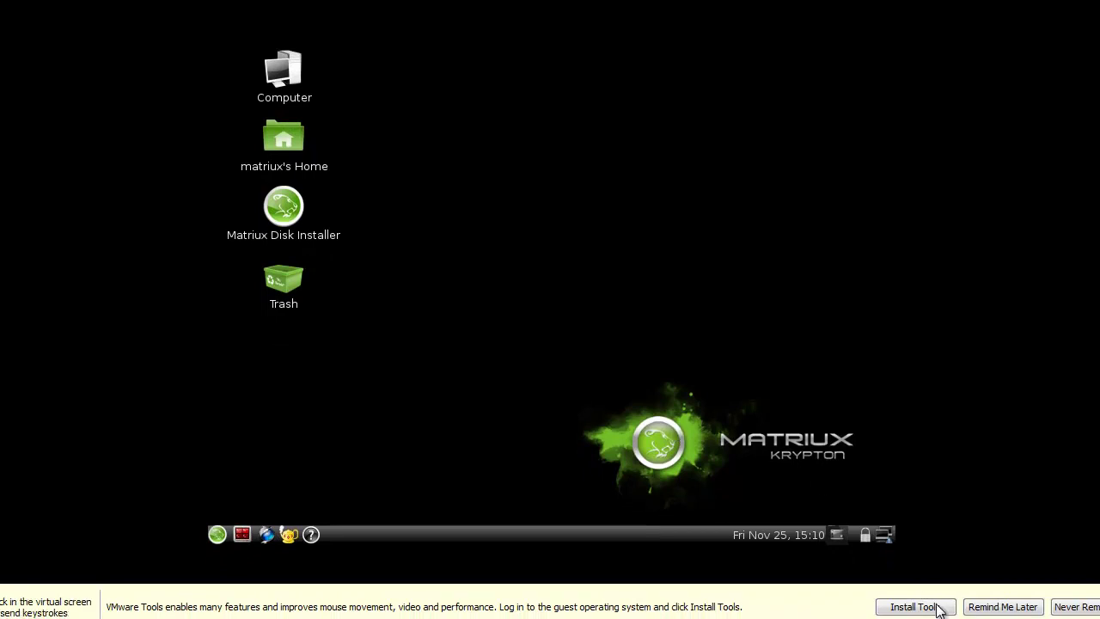
pyautogui.click(978, 608)
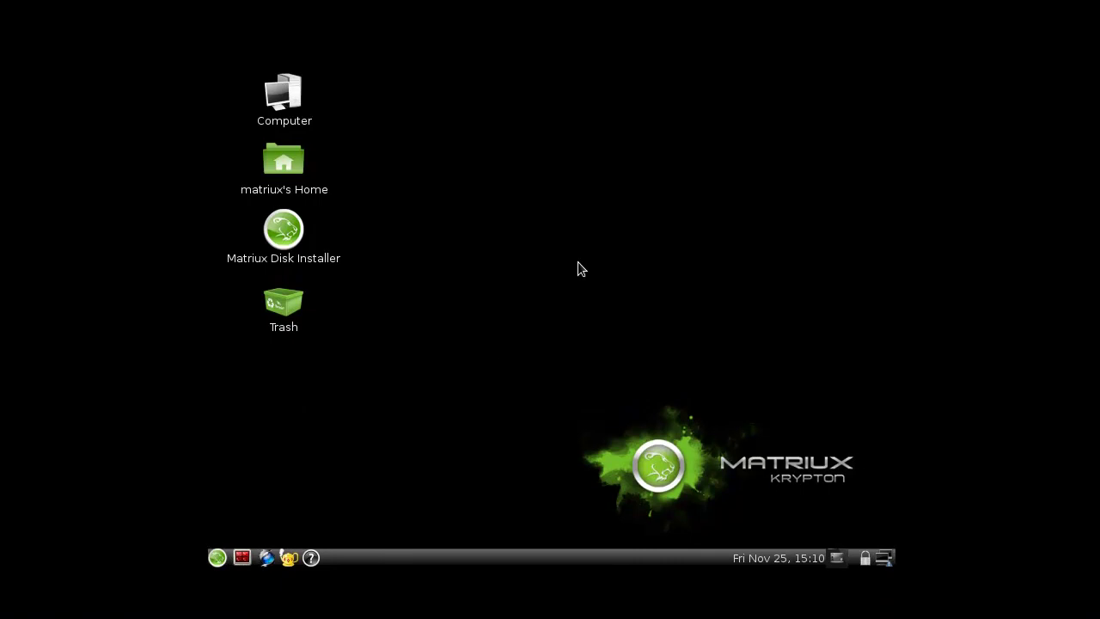
pyautogui.click(242, 558)
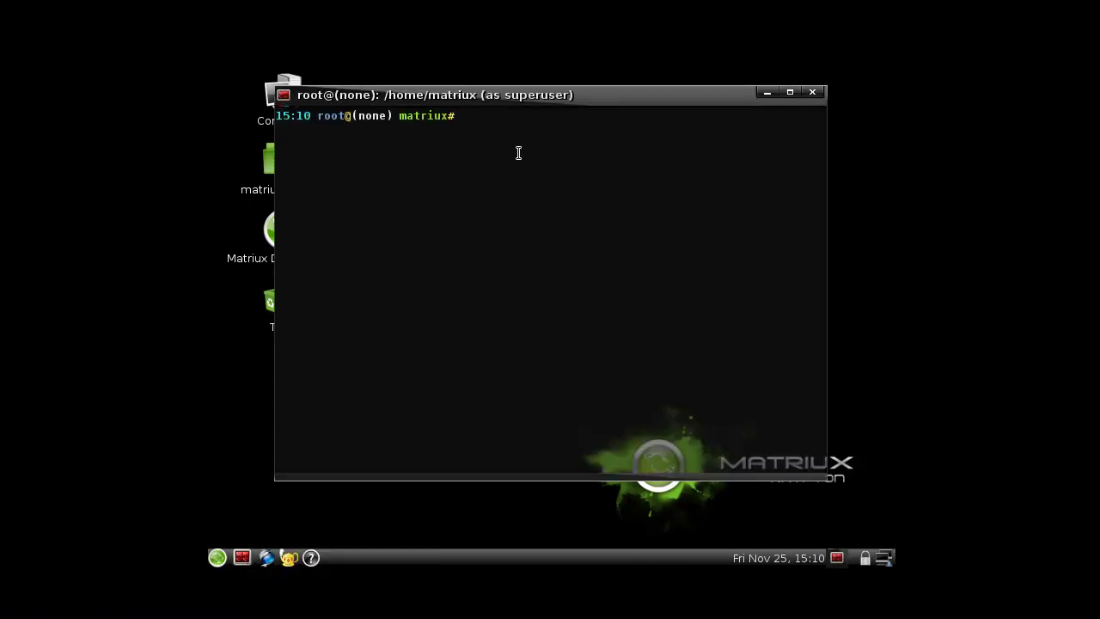
pyautogui.write('moun')
pyautogui.press('BackSpace')
pyautogui.press('BackSpace')
pyautogui.press('BackSpace')
pyautogui.press('BackSpace')
pyautogui.write('ls /mnt')
pyautogui.press('Return')
# - Try mounting /dev/sda on /mnt, then retry with a '-type ext2' option
pyautogui.write('mount /de')
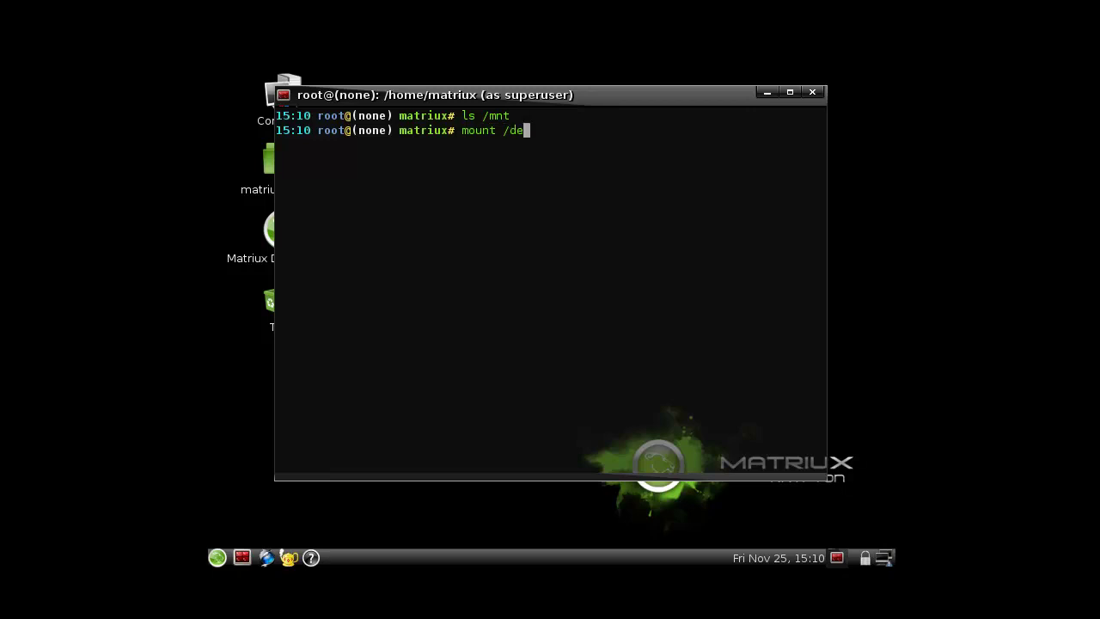
pyautogui.write('v/sda /mnt')
pyautogui.press('Return')
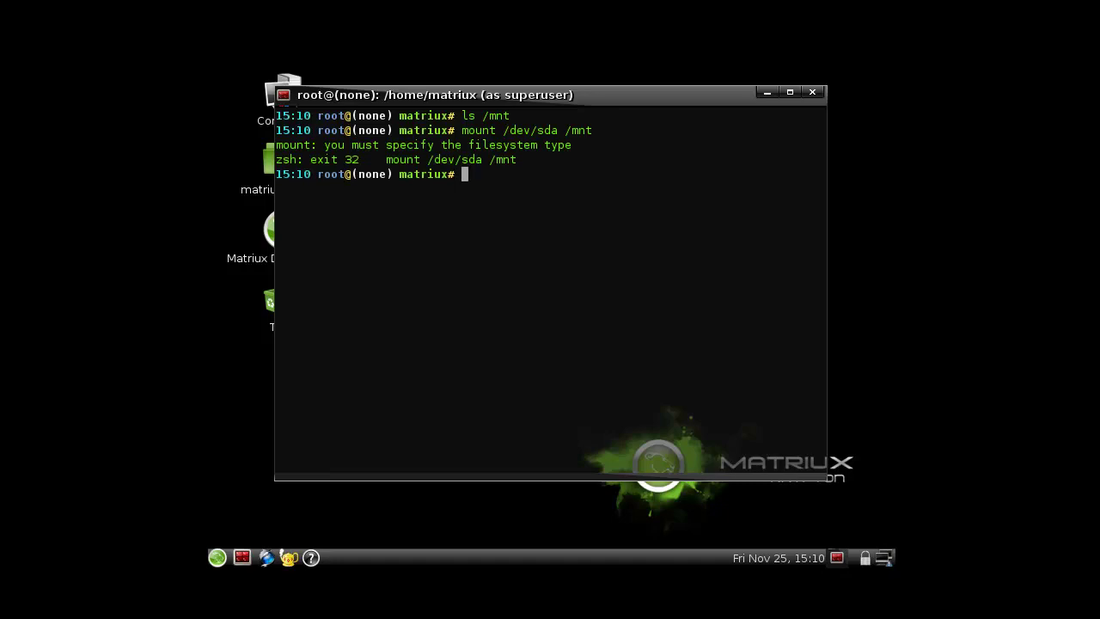
pyautogui.press('Up')
pyautogui.press('Left')
pyautogui.press('Left')
pyautogui.press('Left')
pyautogui.press('Left')
pyautogui.press('Left')
pyautogui.press('Left')
pyautogui.press('Left')
pyautogui.press('Left')
pyautogui.press('Left')
pyautogui.press('Left')
pyautogui.press('Left')
pyautogui.press('Left')
pyautogui.press('Left')
pyautogui.press('Left')
pyautogui.press('Left')
pyautogui.press('Right')
pyautogui.write('-type ext')
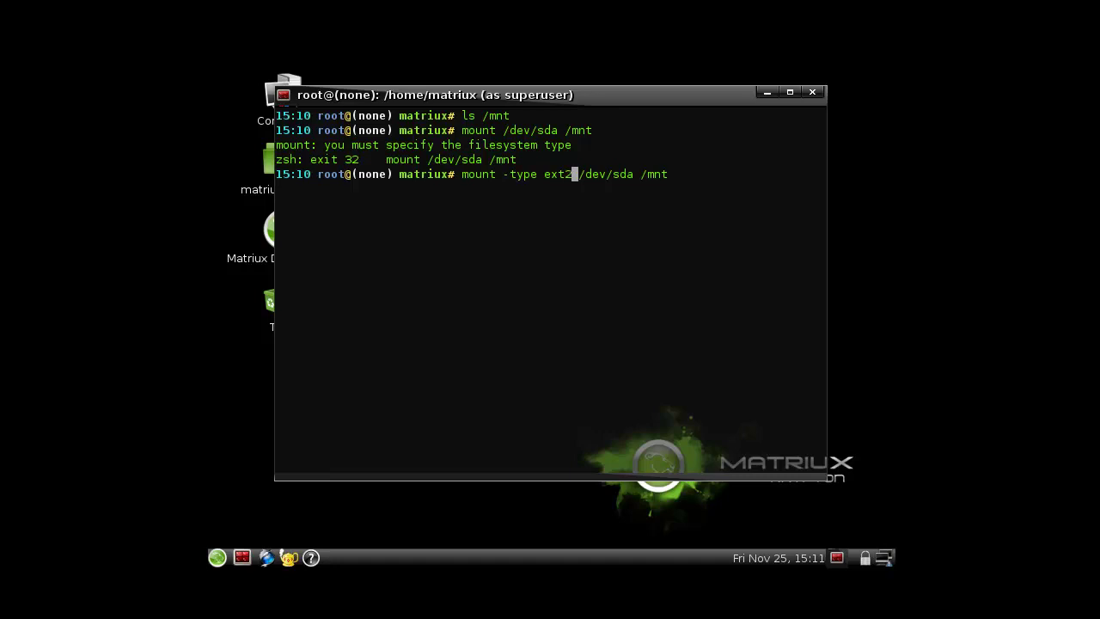
pyautogui.write('2')
pyautogui.press('Return')
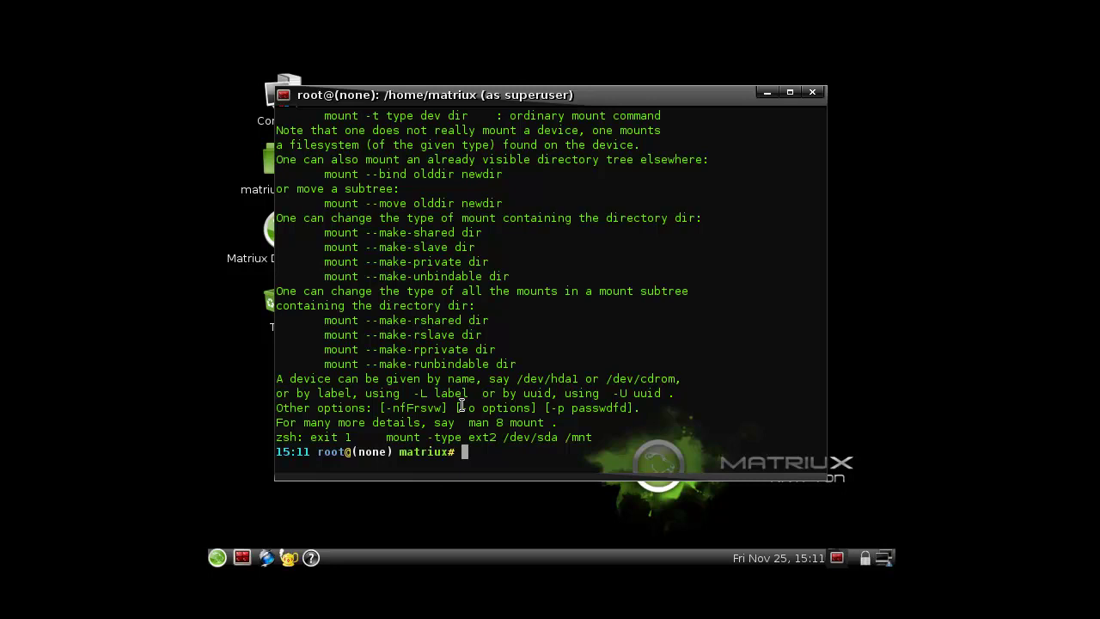
# - Correct the option to '-t ext2' and rerun the mount, which fails with a wrong fs type error
pyautogui.scroll(3, 451, 394)
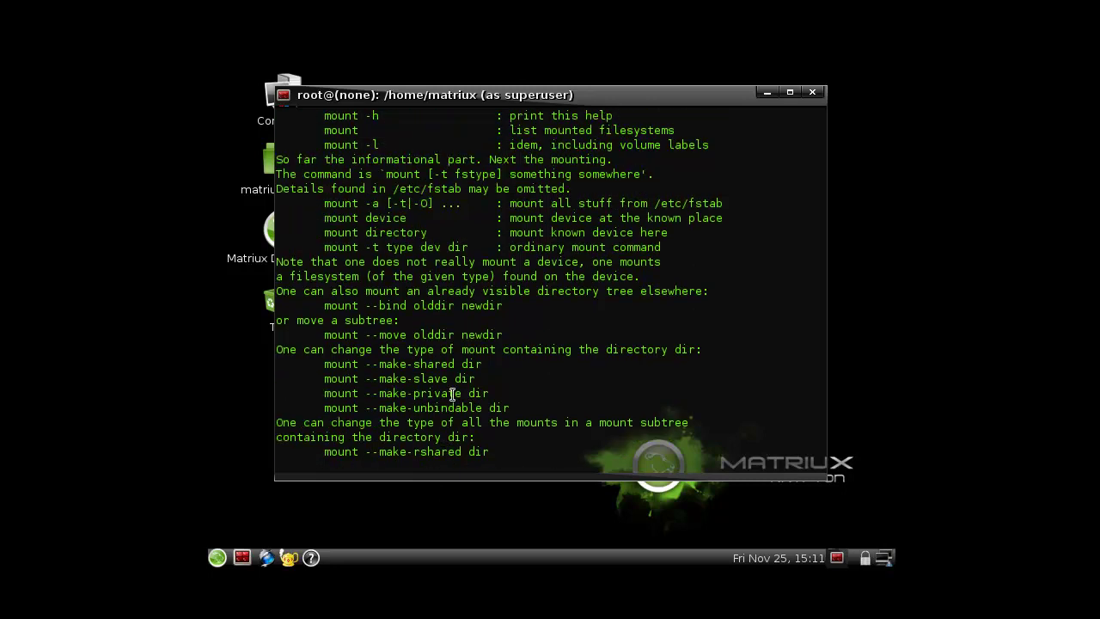
pyautogui.scroll(-3, 451, 393)
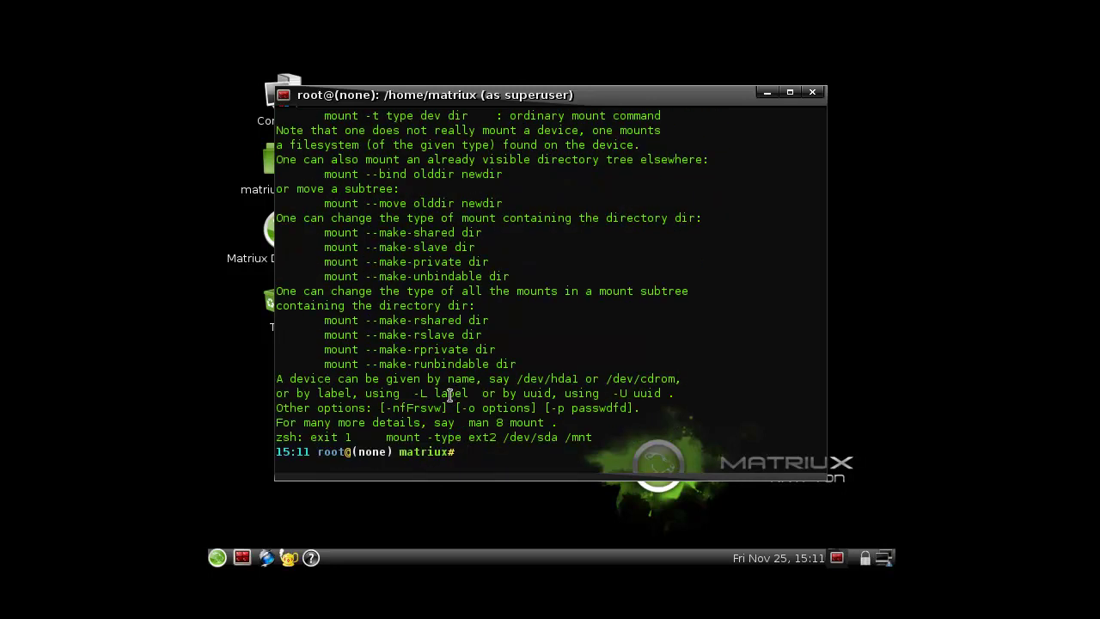
pyautogui.press('Up')
pyautogui.press('Left')
pyautogui.press('Left')
pyautogui.press('Left')
pyautogui.press('Left')
pyautogui.press('Left')
pyautogui.press('Left')
pyautogui.press('Left')
pyautogui.press('Left')
pyautogui.press('Left')
pyautogui.press('Left')
pyautogui.press('Left')
pyautogui.press('Left')
pyautogui.press('Left')
pyautogui.press('Left')
pyautogui.press('Left')
pyautogui.press('Left')
pyautogui.press('Left')
pyautogui.press('Left')
pyautogui.press('Left')
pyautogui.press('Left')
pyautogui.press('Right')
pyautogui.press('Right')
pyautogui.press('BackSpace')
pyautogui.press('BackSpace')
pyautogui.press('BackSpace')
pyautogui.press('Return')
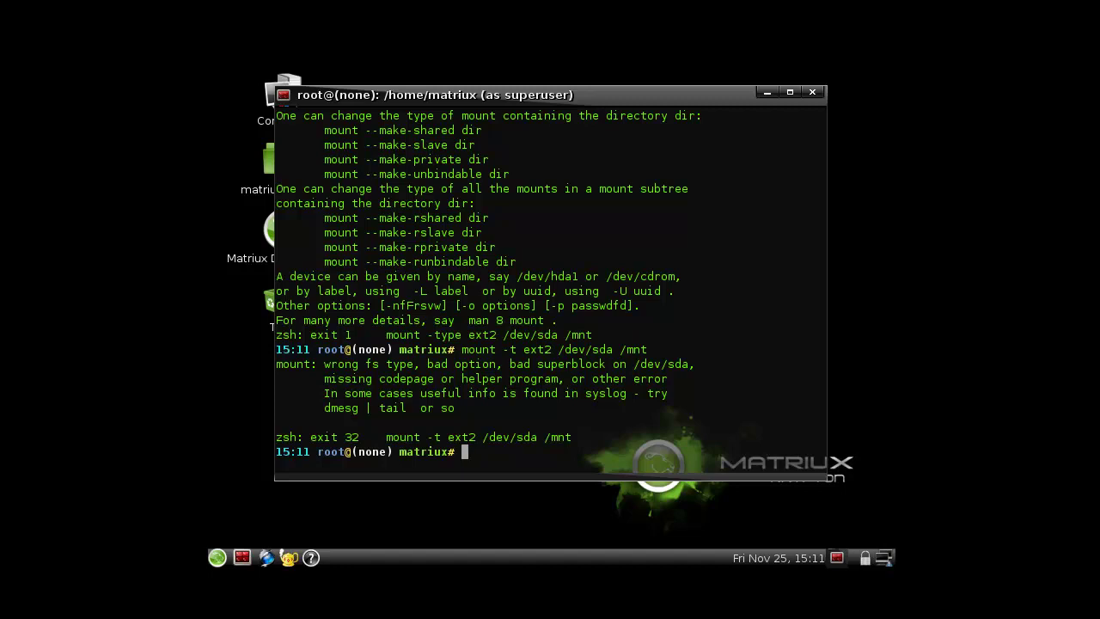
# - Run 'fdisk' for its usage, then 'fdisk -l' to show /dev/sda at 21.5 GB with no valid partition table
pyautogui.write('fdisk')
pyautogui.press('Return')
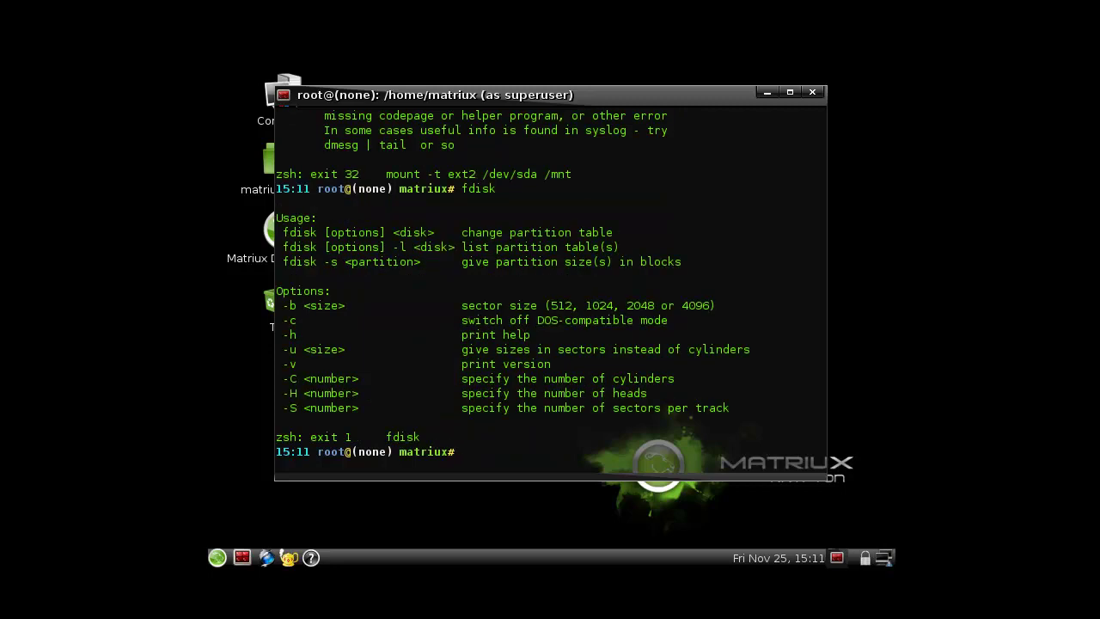
pyautogui.write('fdisk -l')
pyautogui.press('BackSpace')
pyautogui.press('BackSpace')
pyautogui.write('-l')
pyautogui.press('Return')
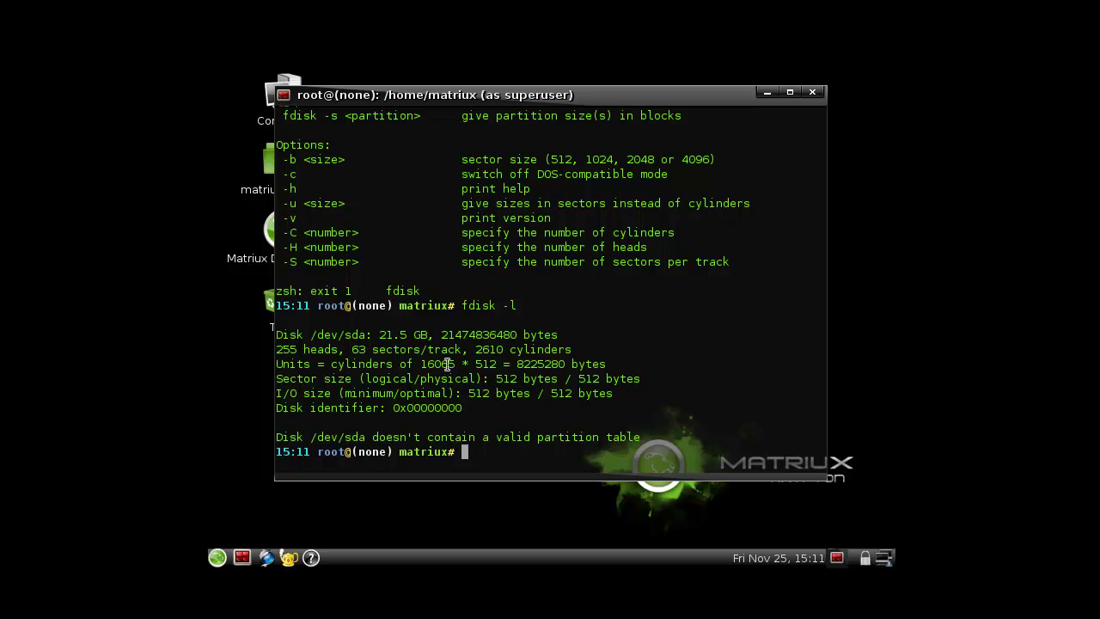
pyautogui.scroll(2, 447, 364)
# - Tab-complete 'mk' to mkfs.ext3, change it to 'mkfs.ext2 --help' and run it, then recall it without --help
pyautogui.write('mk')
pyautogui.press('Tab')
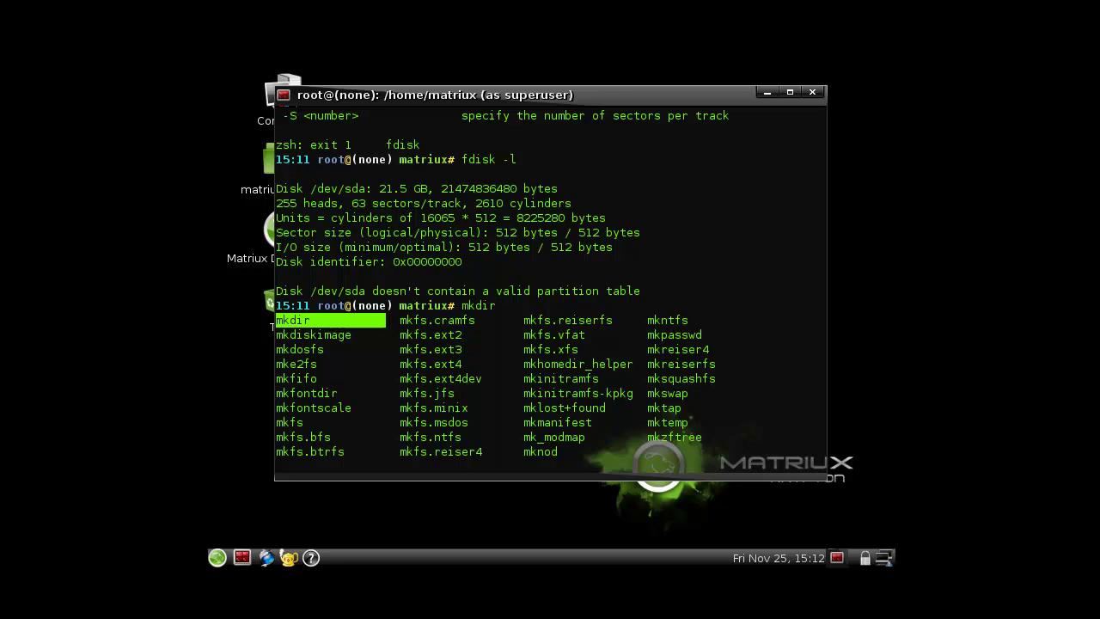
pyautogui.press('Tab')
pyautogui.press('Tab')
pyautogui.press('Tab')
pyautogui.press('Tab')
pyautogui.press('Tab')
pyautogui.press('Tab')
pyautogui.press('Tab')
pyautogui.press('Tab')
pyautogui.press('Tab')
pyautogui.press('Tab')
pyautogui.press('Tab')
pyautogui.press('Tab')
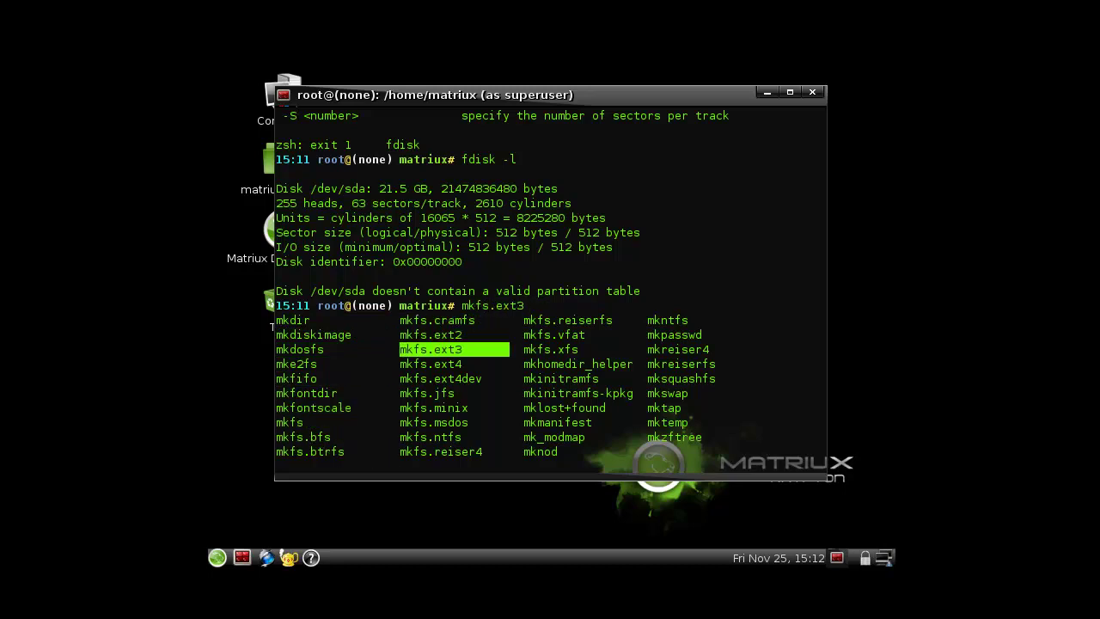
pyautogui.press('BackSpace')
pyautogui.write('2 --help')
pyautogui.press('Return')
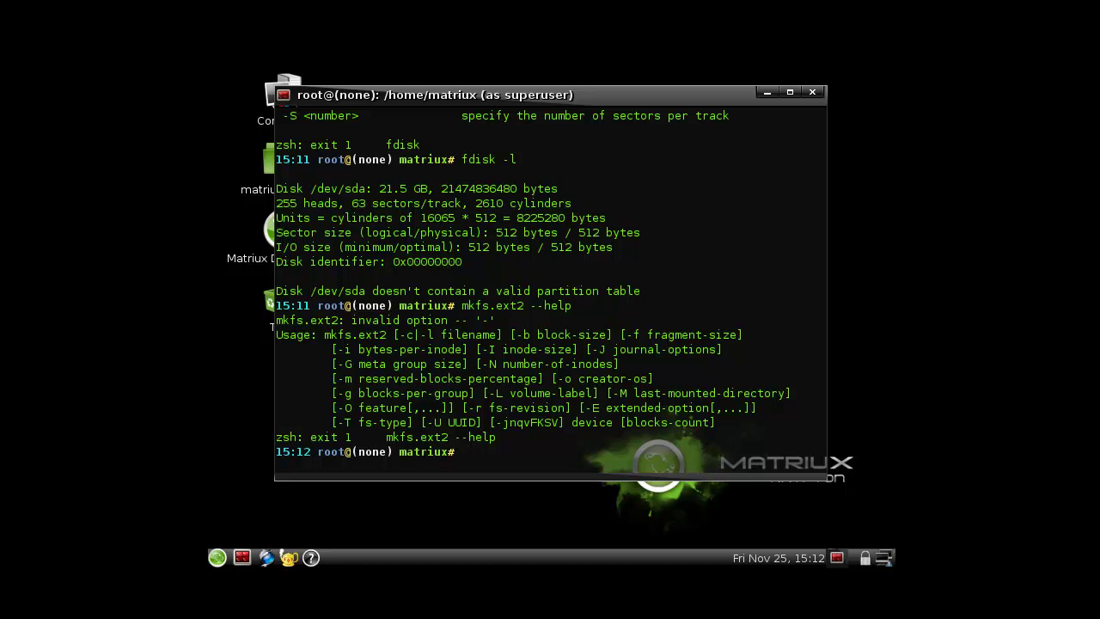
pyautogui.press('Up')
pyautogui.press('BackSpace')
pyautogui.press('BackSpace')
pyautogui.press('BackSpace')
pyautogui.press('BackSpace')
pyautogui.press('BackSpace')
pyautogui.press('BackSpace')
pyautogui.press('BackSpace')
pyautogui.press('BackSpace')
pyautogui.press('BackSpace')
pyautogui.press('BackSpace')
pyautogui.press('BackSpace')
pyautogui.press('BackSpace')
pyautogui.press('BackSpace')
pyautogui.press('BackSpace')
pyautogui.press('BackSpace')
pyautogui.press('BackSpace')
# - Close the terminal and go through the main menu to System > Administration
pyautogui.click(813, 92)
pyautogui.click(217, 558)
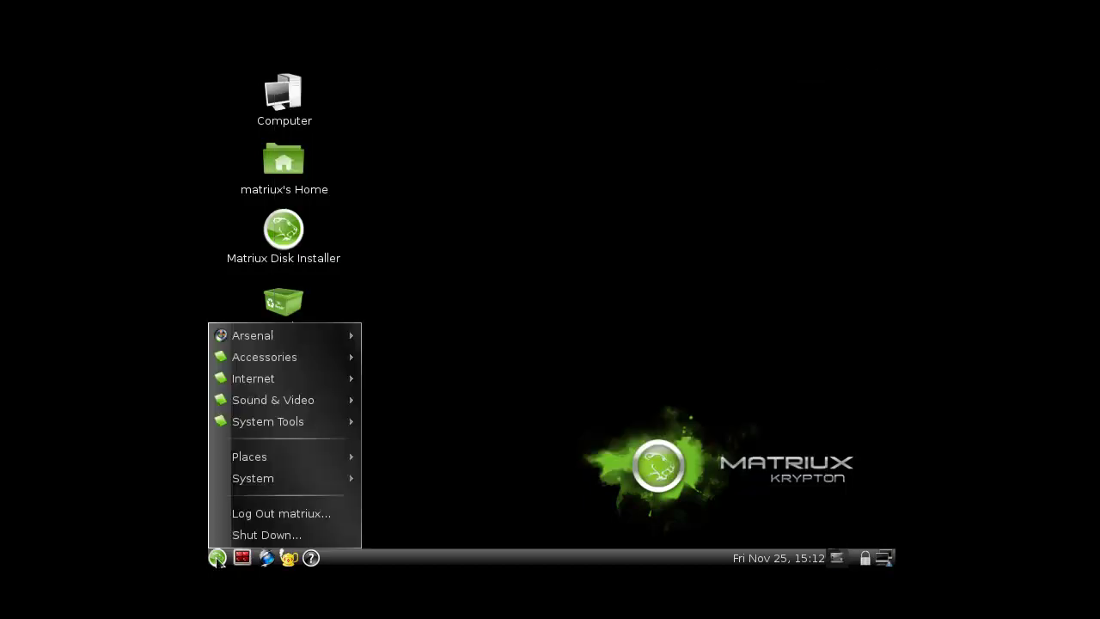
pyautogui.moveTo(330, 419)
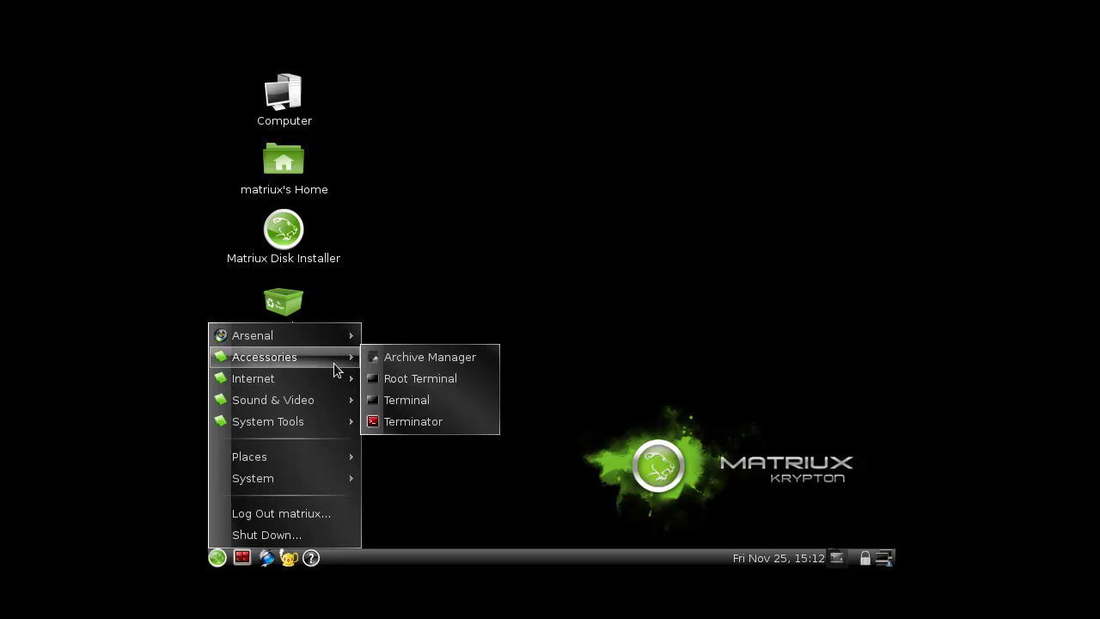
pyautogui.moveTo(350, 342)
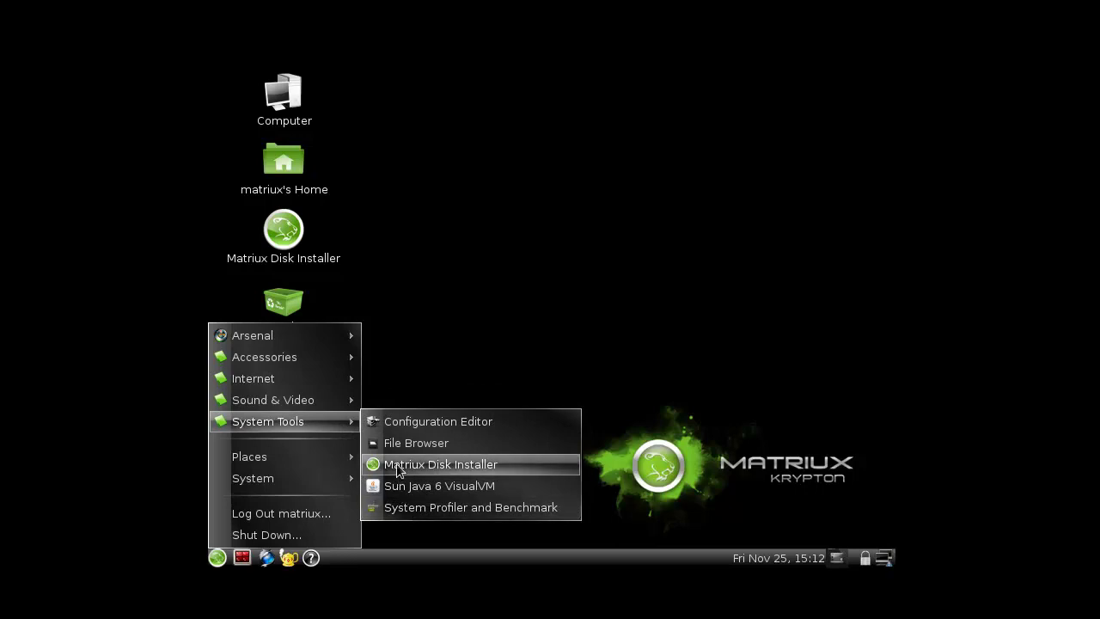
# - Launch GParted from the Administration menu
pyautogui.moveTo(329, 453)
pyautogui.moveTo(325, 482)
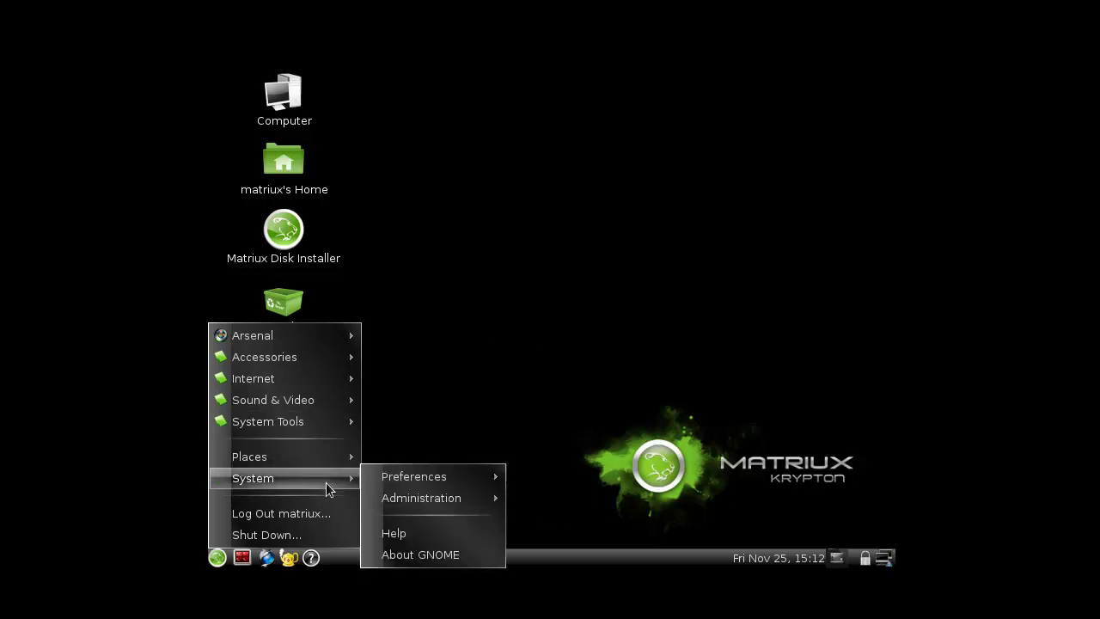
pyautogui.moveTo(466, 507)
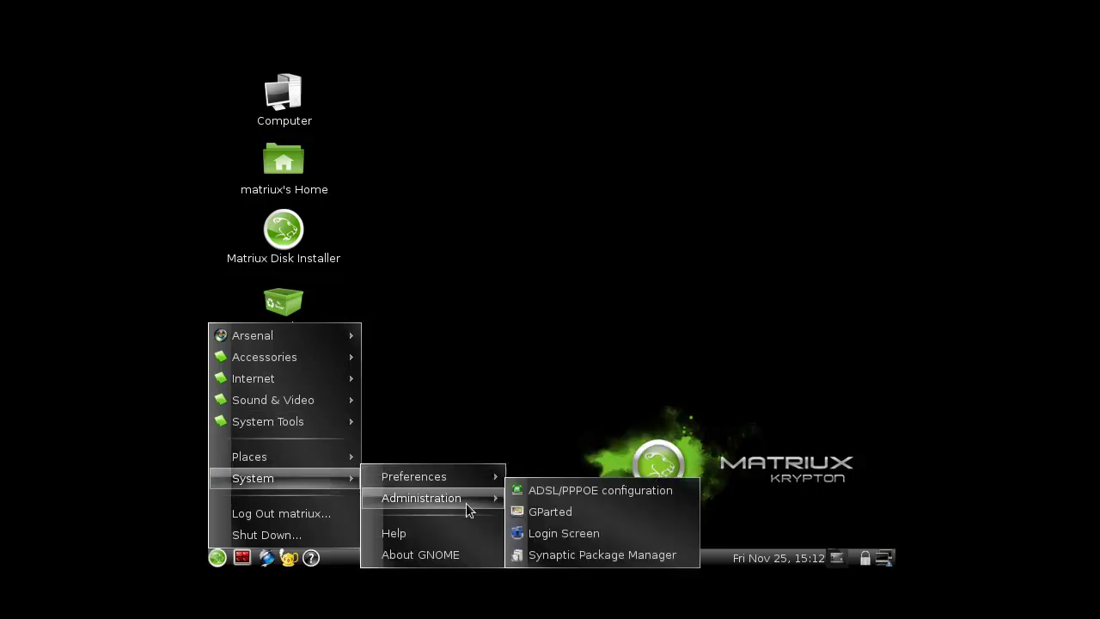
pyautogui.click(553, 514)
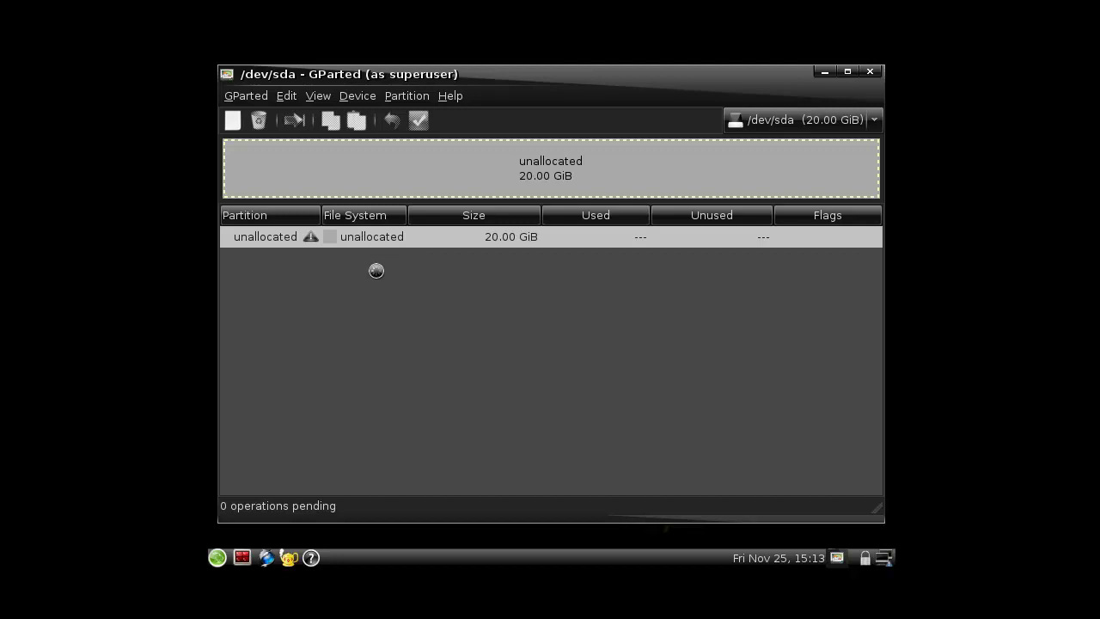
# - After New reports a missing partition table, create an msdos partition table via Device > Create Partition Table
pyautogui.rightClick(388, 238)
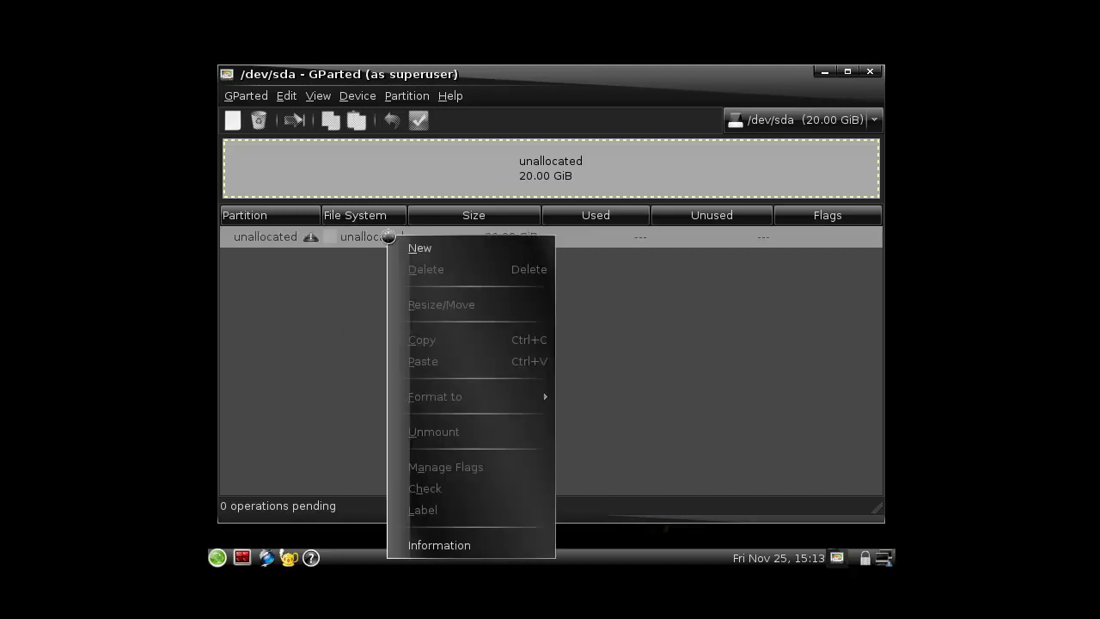
pyautogui.click(420, 249)
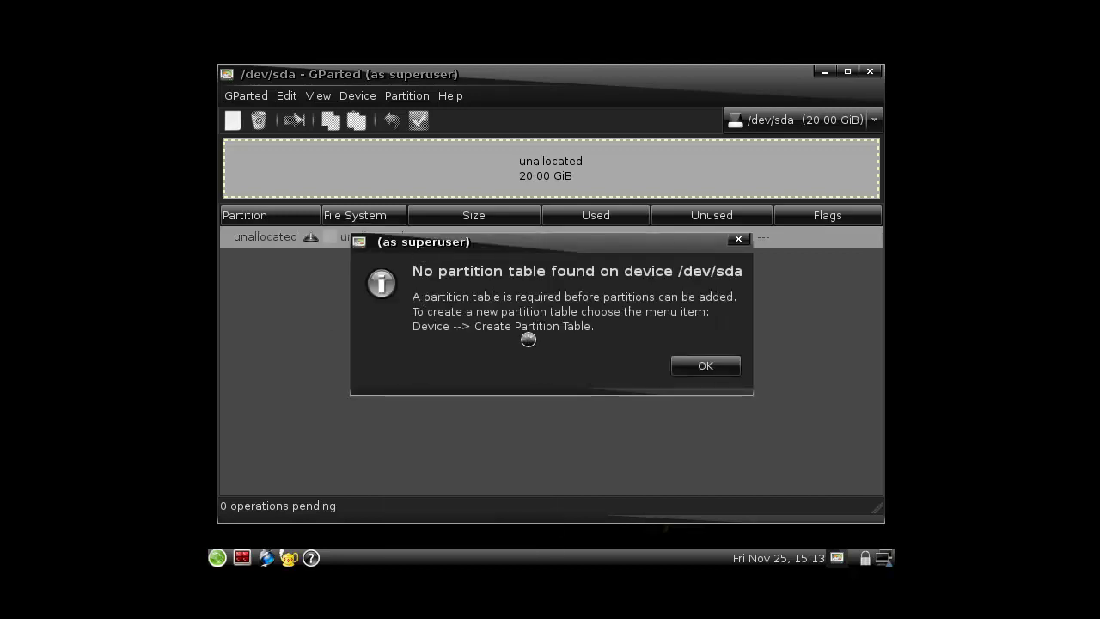
pyautogui.click(684, 366)
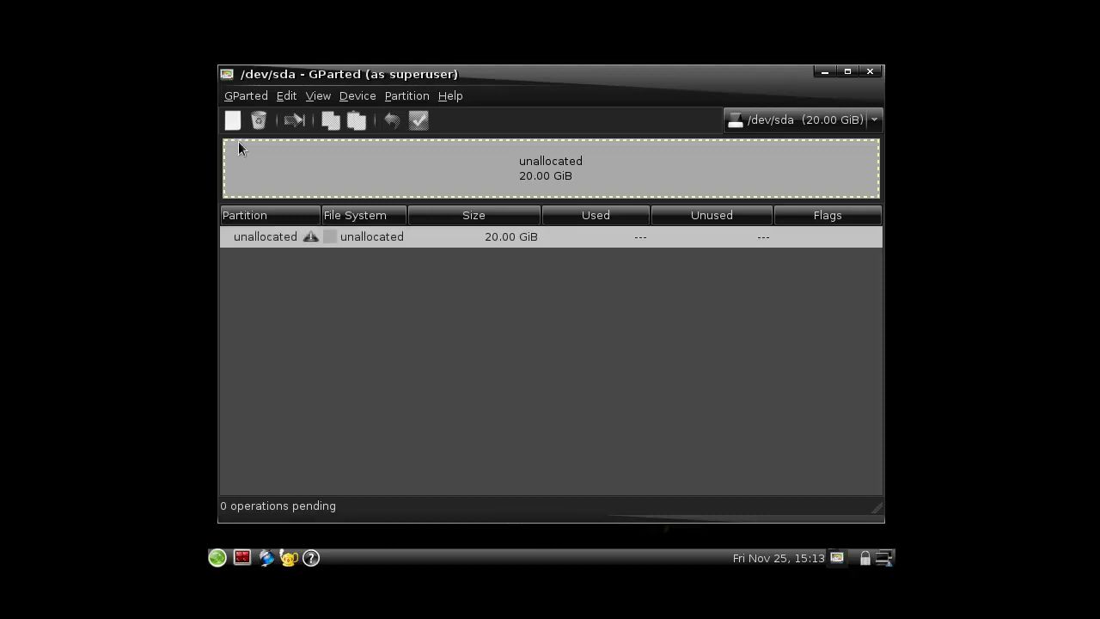
pyautogui.click(358, 95)
pyautogui.click(383, 115)
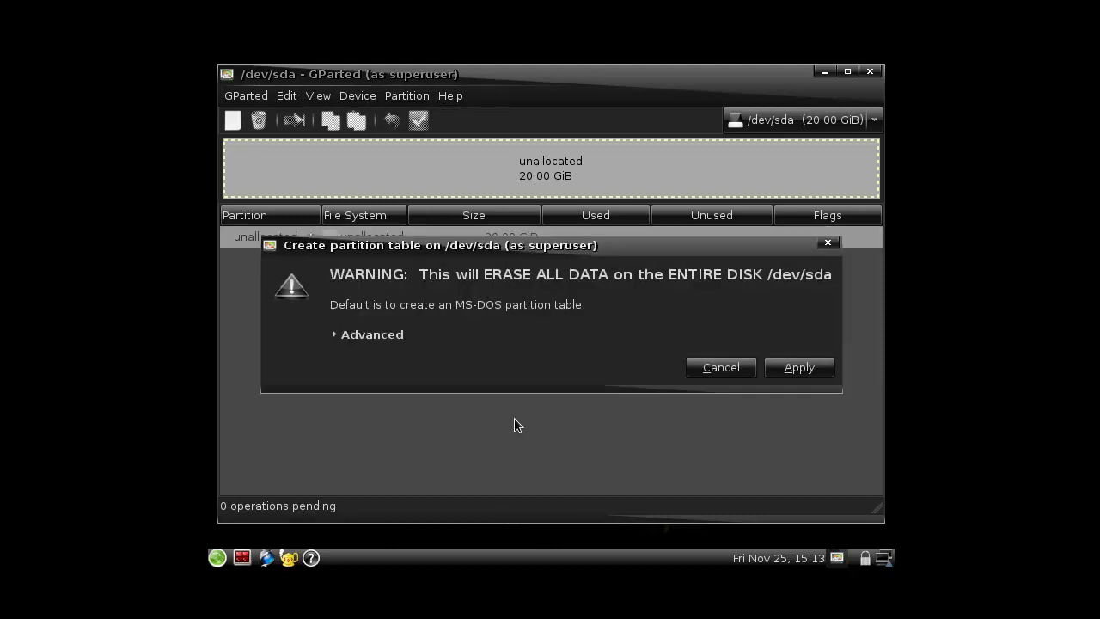
pyautogui.click(358, 341)
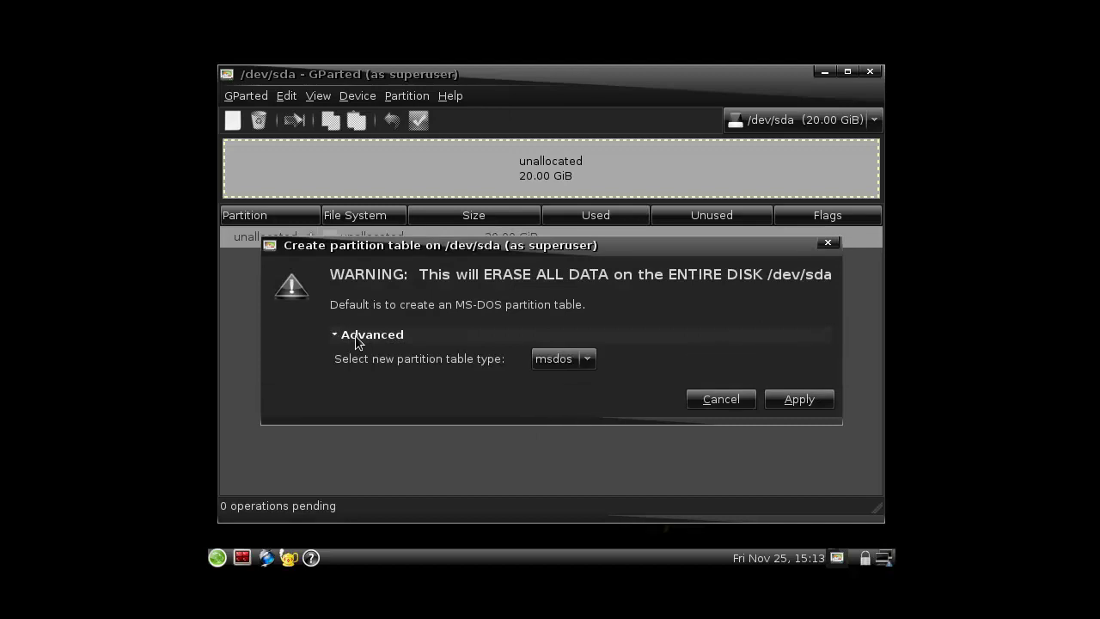
pyautogui.click(594, 363)
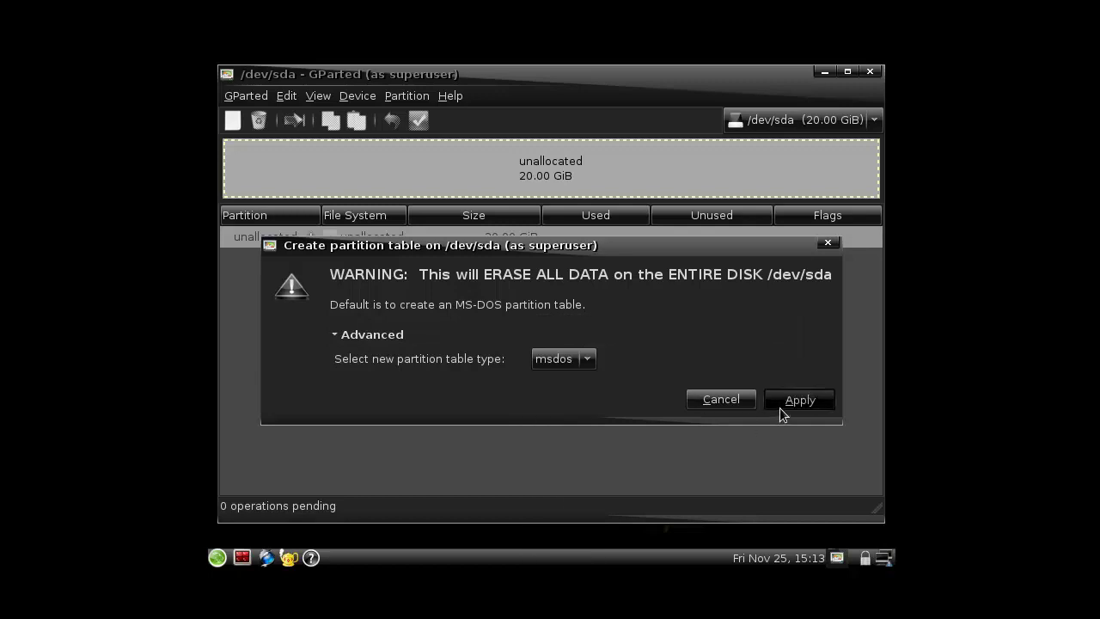
pyautogui.click(780, 404)
# - Start a new partition in the unallocated space with about 2048 MiB free after it and none before
pyautogui.click(387, 243)
pyautogui.rightClick(386, 242)
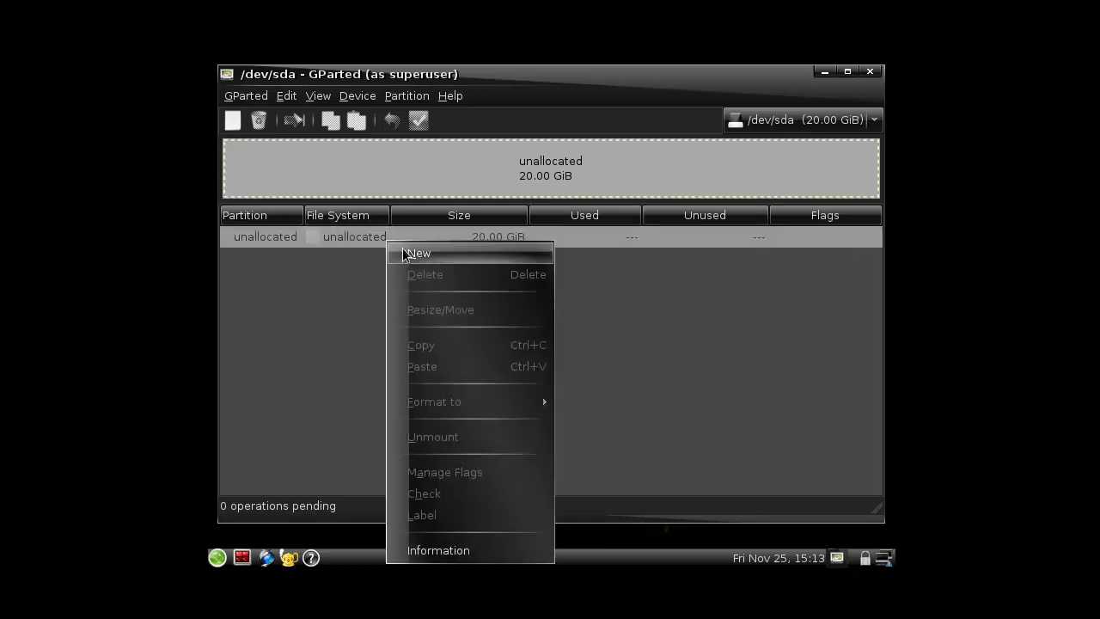
pyautogui.click(430, 256)
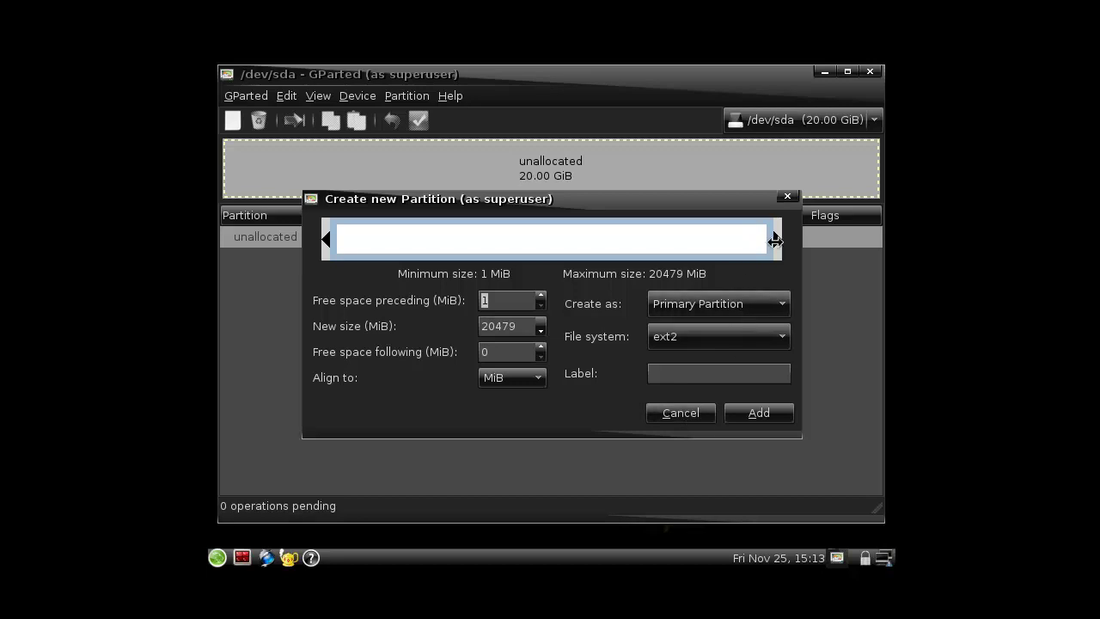
pyautogui.moveTo(777, 239); pyautogui.dragTo(730, 246)
pyautogui.click(542, 359)
pyautogui.click(542, 358)
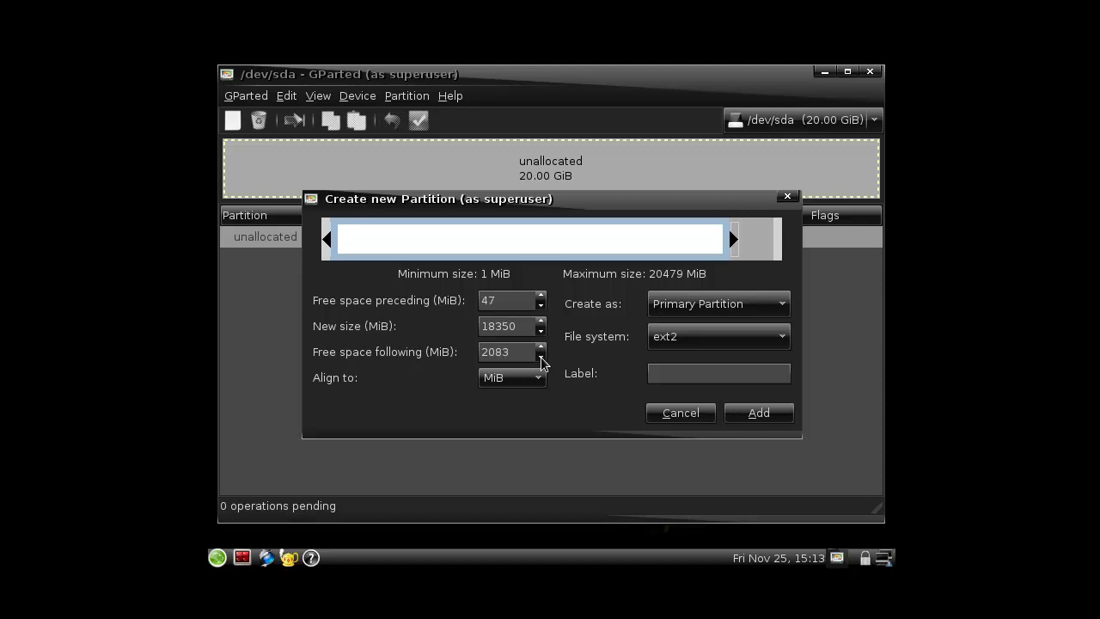
pyautogui.click(541, 358)
pyautogui.click(541, 357)
pyautogui.click(540, 357)
pyautogui.click(539, 357)
pyautogui.click(541, 347)
pyautogui.click(542, 305)
# - Fix the following free space at exactly 2048 MiB and add the 18 GiB ext2 primary partition
pyautogui.moveTo(723, 231)
pyautogui.mouseDown()
pyautogui.moveTo(724, 243)
pyautogui.moveTo(754, 240)
pyautogui.moveTo(732, 251)
pyautogui.mouseUp()
pyautogui.click(540, 351)
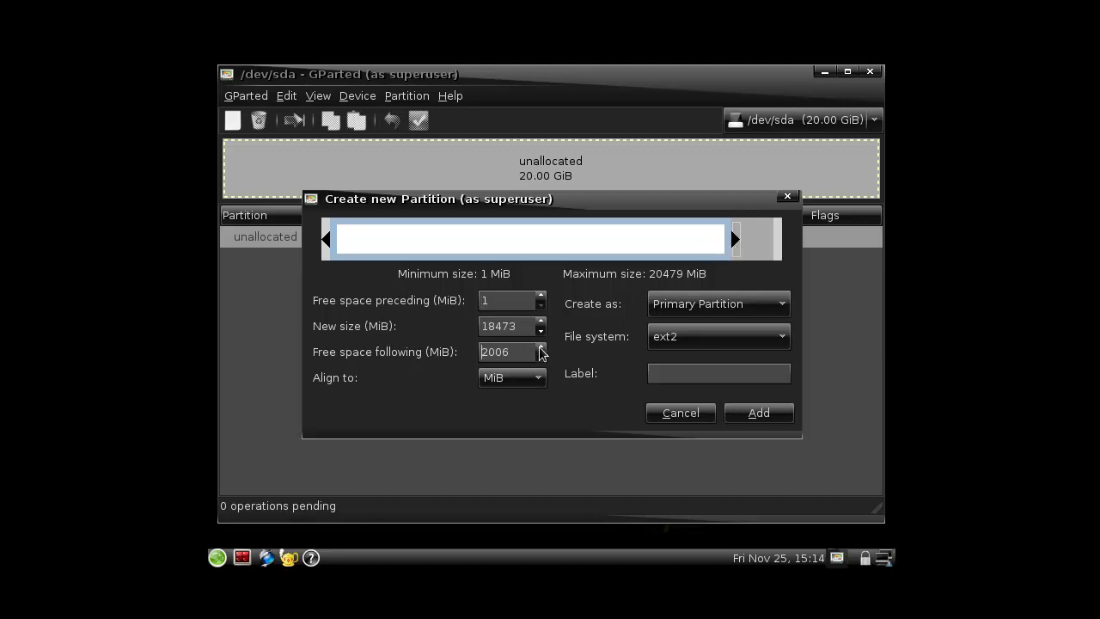
pyautogui.moveTo(533, 351); pyautogui.dragTo(510, 353)
pyautogui.press('BackSpace')
pyautogui.press('BackSpace')
pyautogui.write('48')
pyautogui.click(737, 415)
pyautogui.click(836, 171)
# - Add a 2 GiB primary linux-swap partition in the remaining unallocated space
pyautogui.rightClick(837, 171)
pyautogui.click(834, 179)
pyautogui.click(707, 306)
pyautogui.click(707, 306)
pyautogui.click(722, 313)
pyautogui.click(721, 314)
pyautogui.click(725, 329)
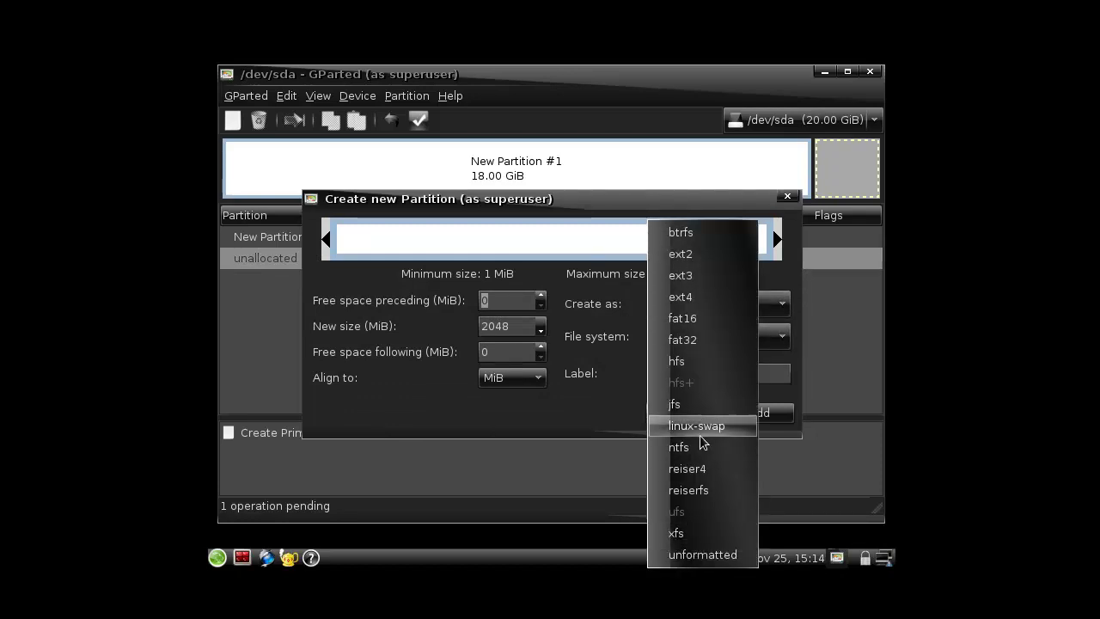
pyautogui.click(691, 426)
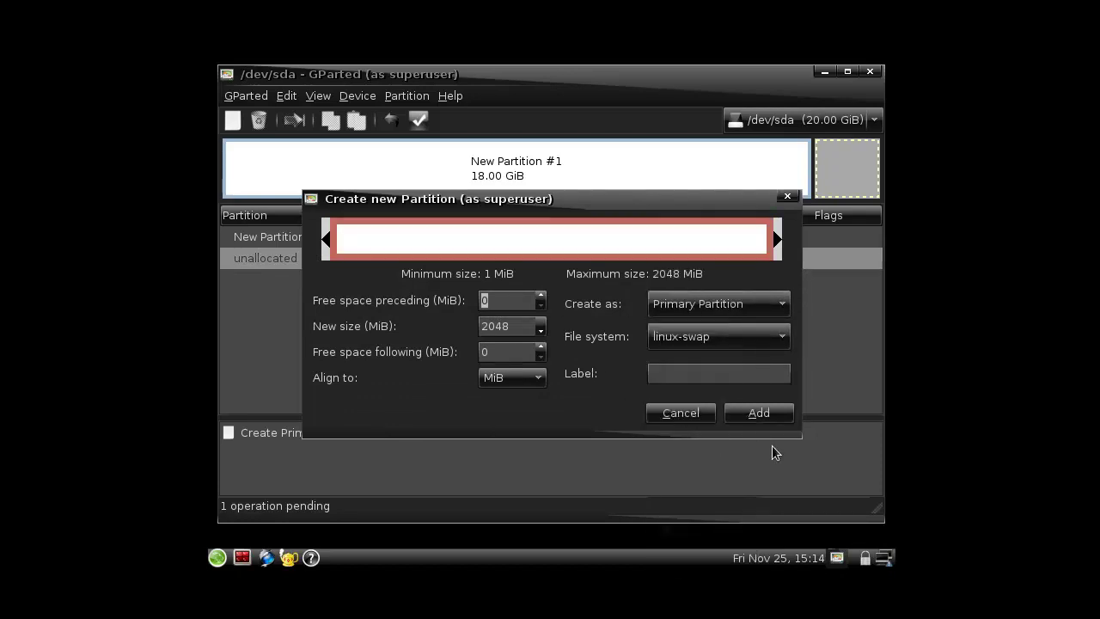
pyautogui.click(759, 414)
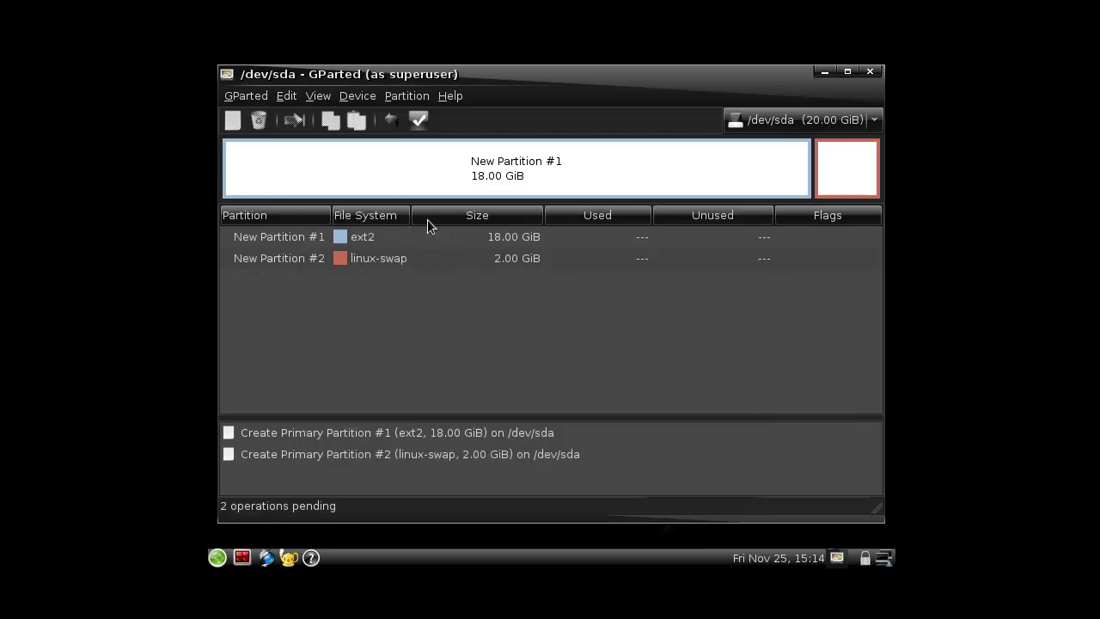
# - Apply both pending partitions to /dev/sda, dismiss the report and close GParted
pyautogui.click(421, 118)
pyautogui.click(710, 373)
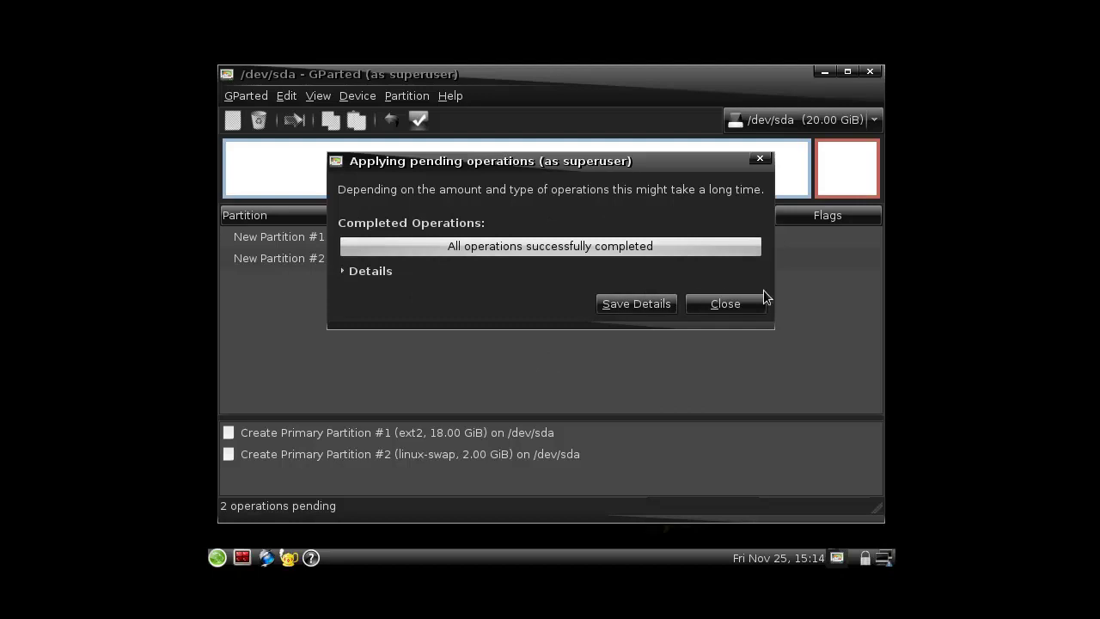
pyautogui.click(725, 303)
pyautogui.click(867, 73)
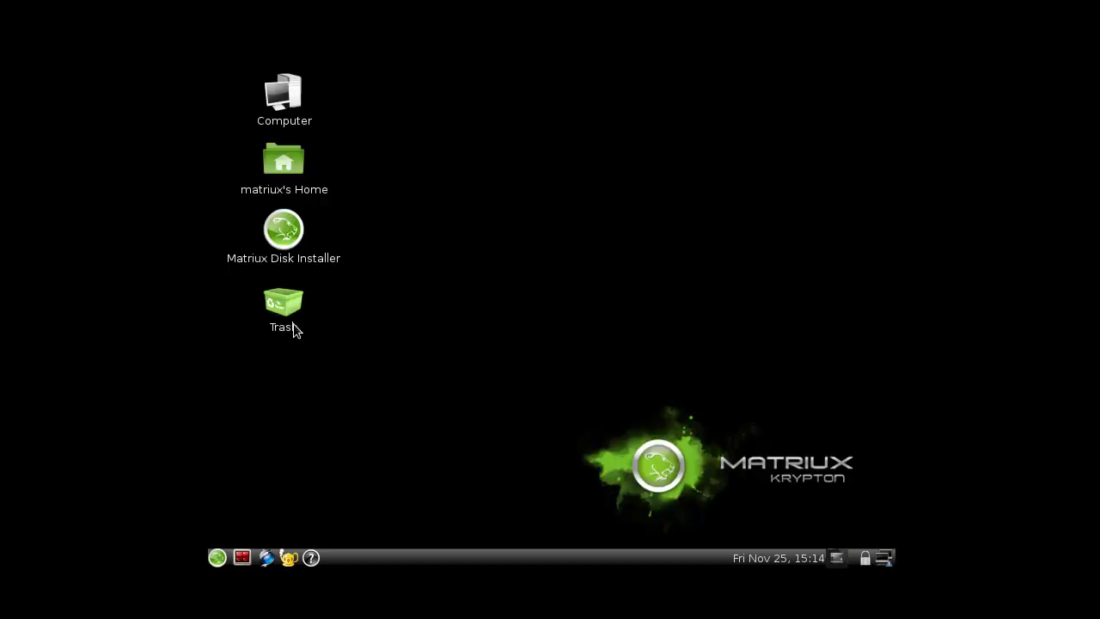
# - Launch Matriux Disk Installer, begin installing, and dismiss the no-free-mount-point warnings without cancelling
pyautogui.doubleClick(283, 229)
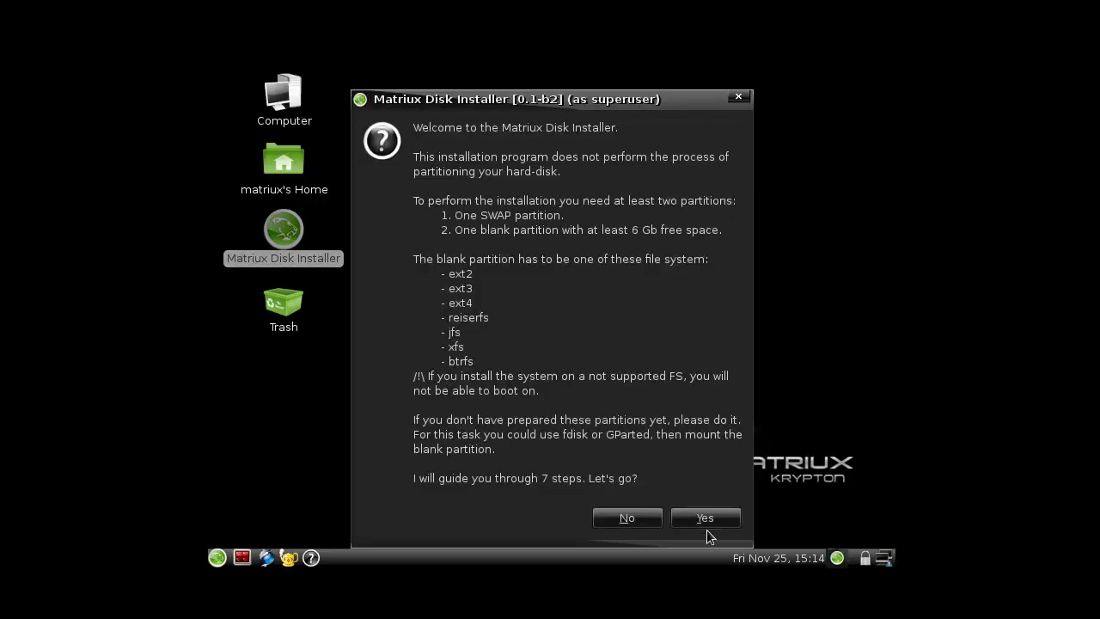
pyautogui.click(706, 524)
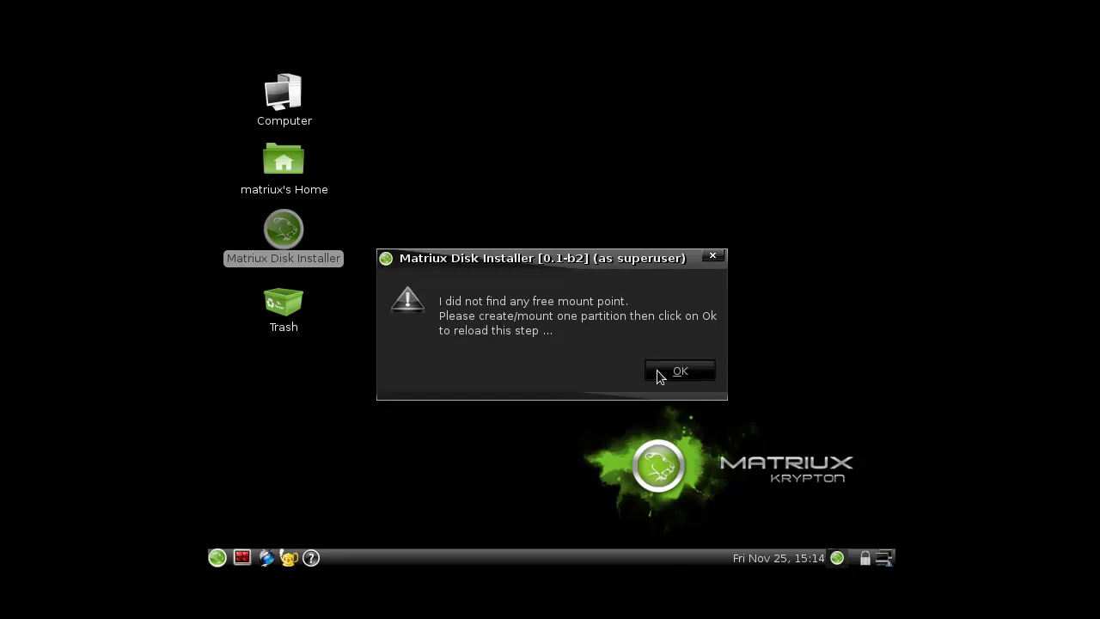
pyautogui.click(656, 369)
pyautogui.click(719, 256)
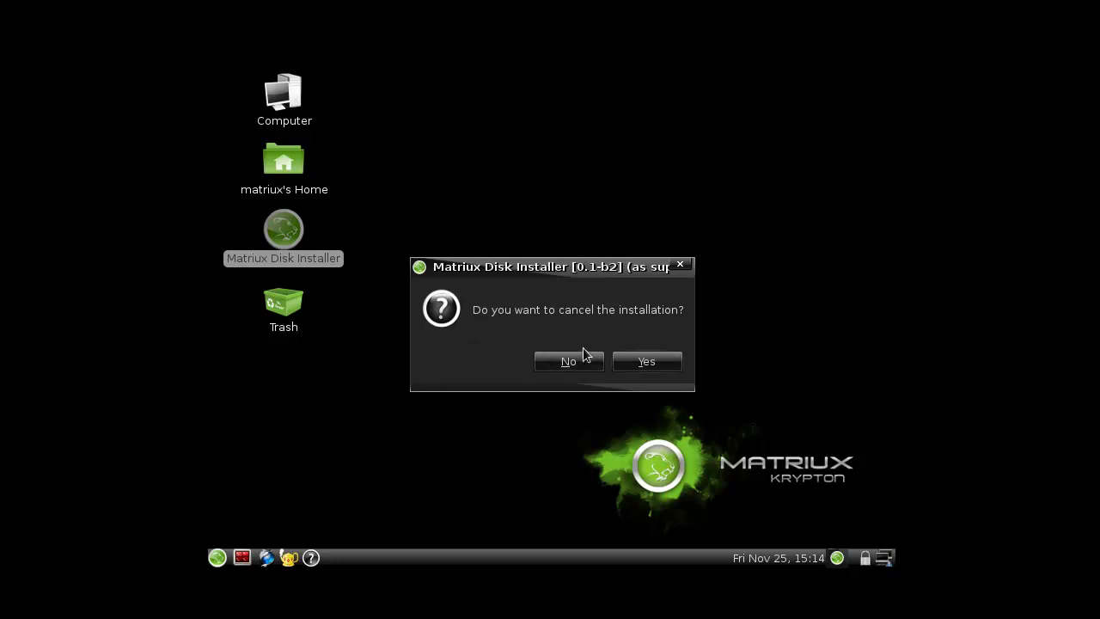
pyautogui.click(583, 355)
pyautogui.click(692, 365)
# - Open the main applications menu, then close it again
pyautogui.click(226, 559)
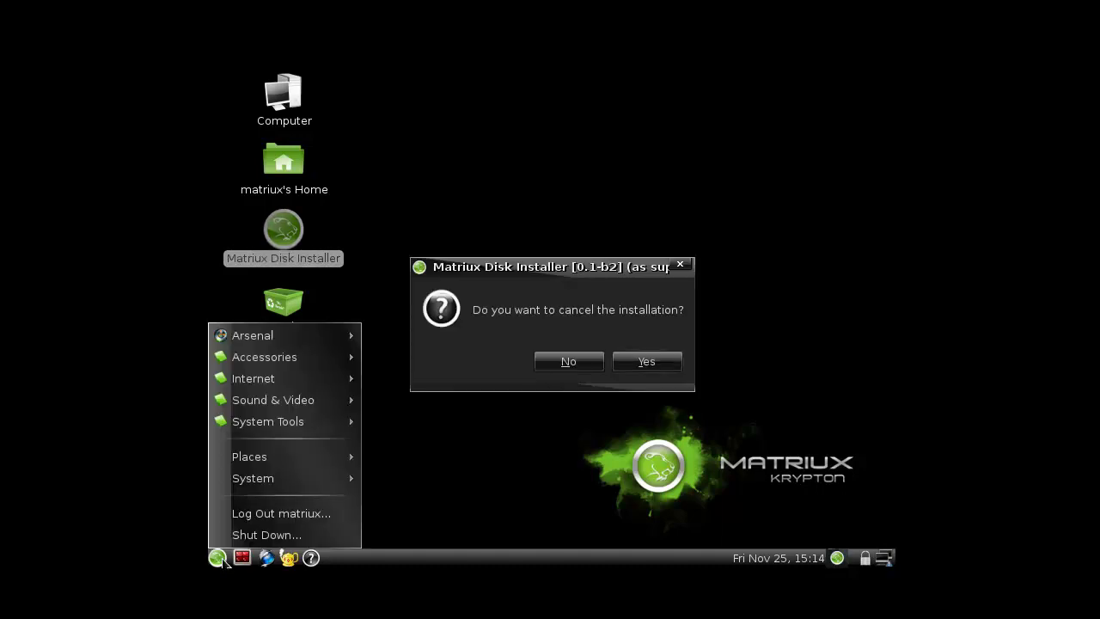
pyautogui.moveTo(326, 404)
pyautogui.click(448, 475)
# - In a root terminal, mount /dev/sda1 as ext2 at /mnt after a failed /dev/sda attempt, then minimize it
pyautogui.click(242, 558)
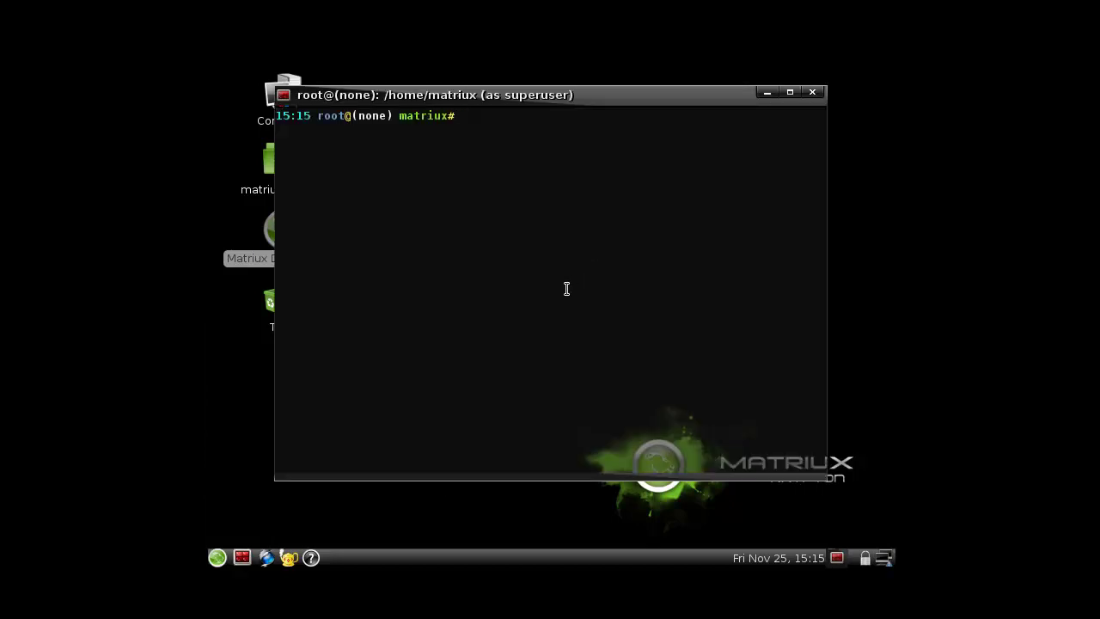
pyautogui.write('mount -t ext')
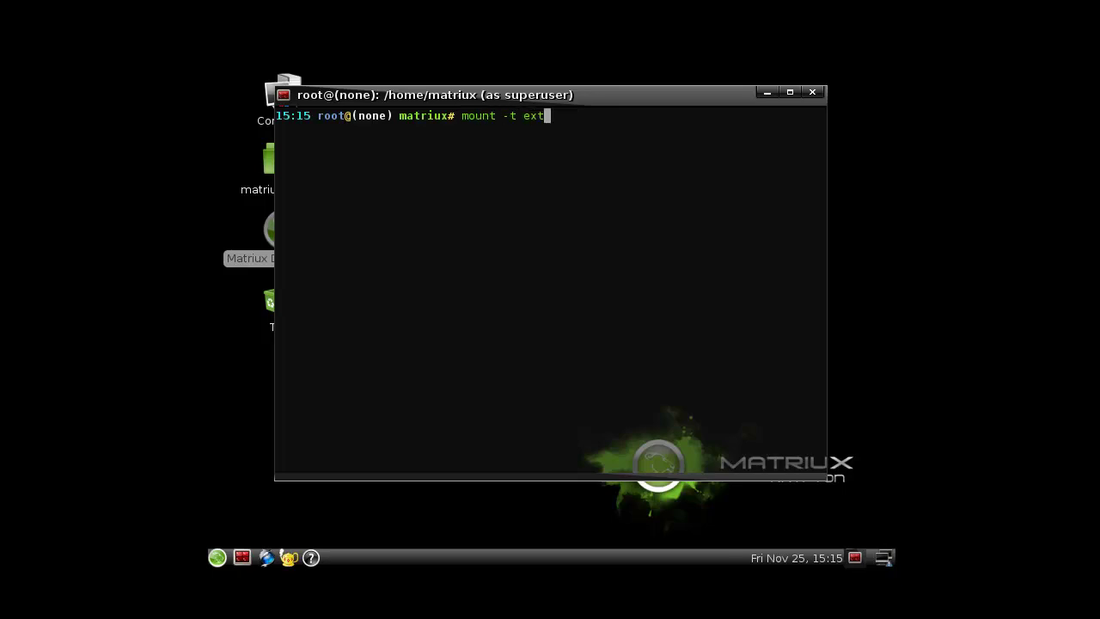
pyautogui.write('2 /dev/sda /mnt')
pyautogui.press('Return')
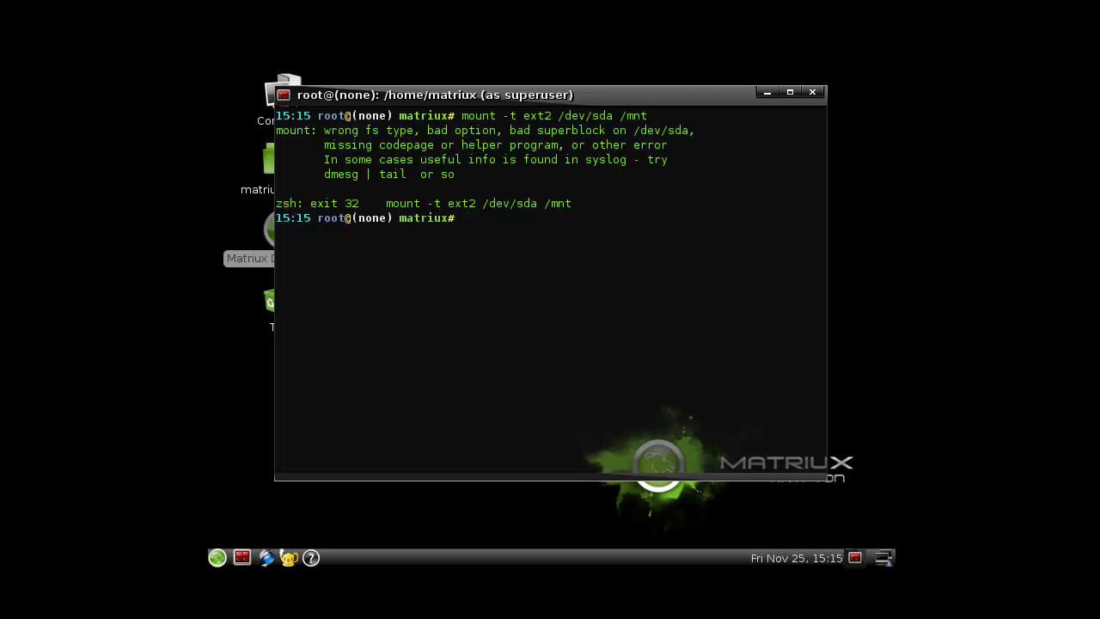
pyautogui.press('Up')
pyautogui.press('Left')
pyautogui.press('Left')
pyautogui.press('Left')
pyautogui.press('Left')
pyautogui.press('Left')
pyautogui.write('1')
pyautogui.press('Return')
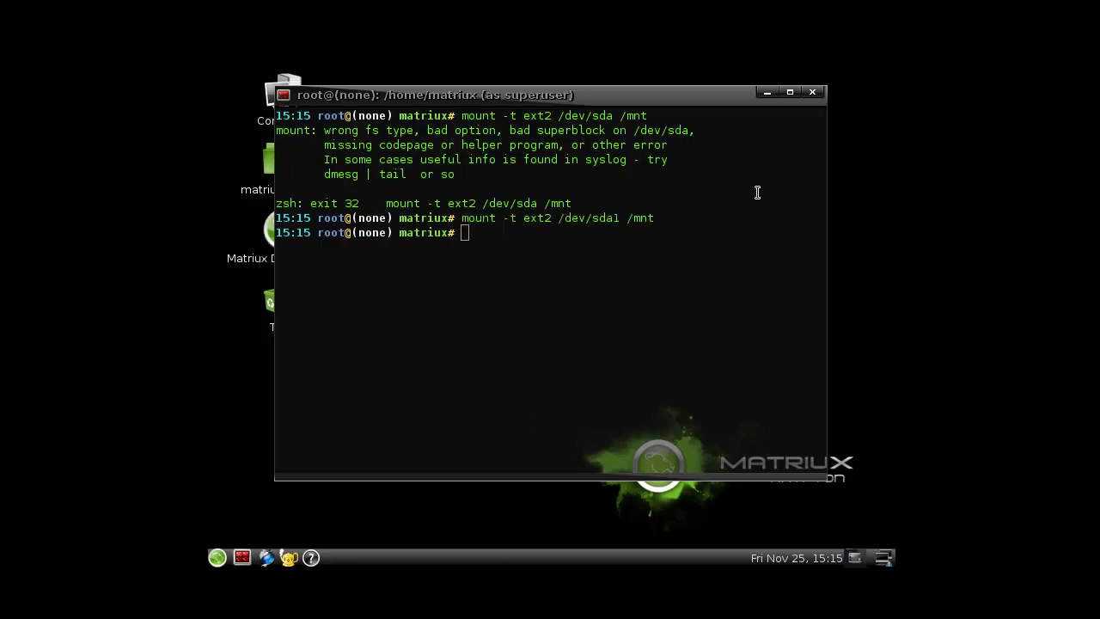
pyautogui.click(769, 94)
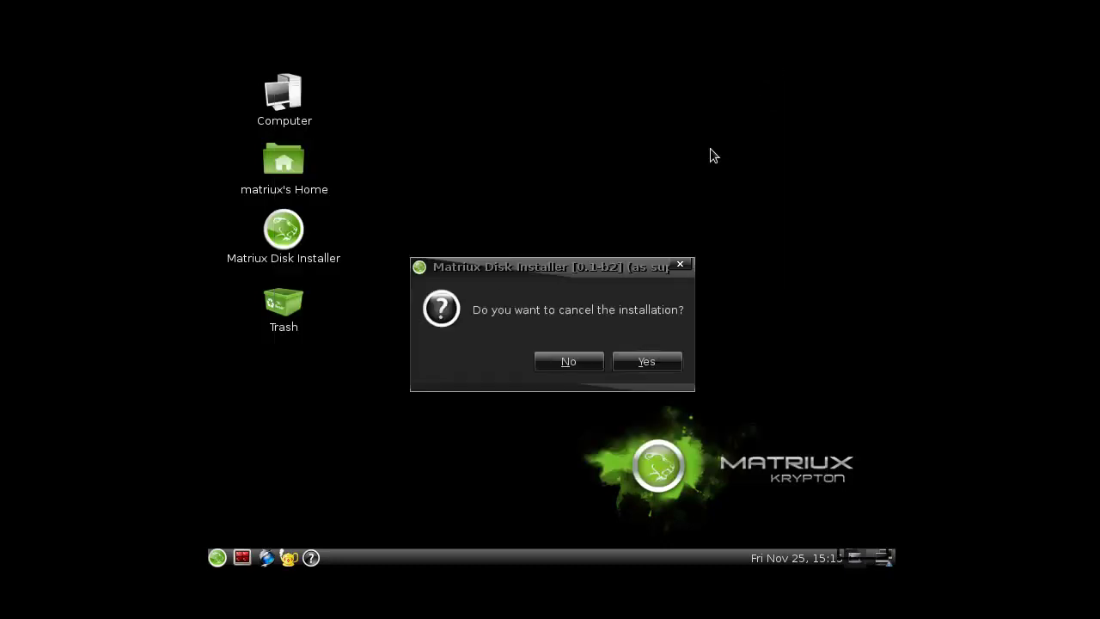
# - Continue the installation onto /dev/sda1 and install Grub to /dev/sda
pyautogui.click(598, 368)
pyautogui.click(443, 267)
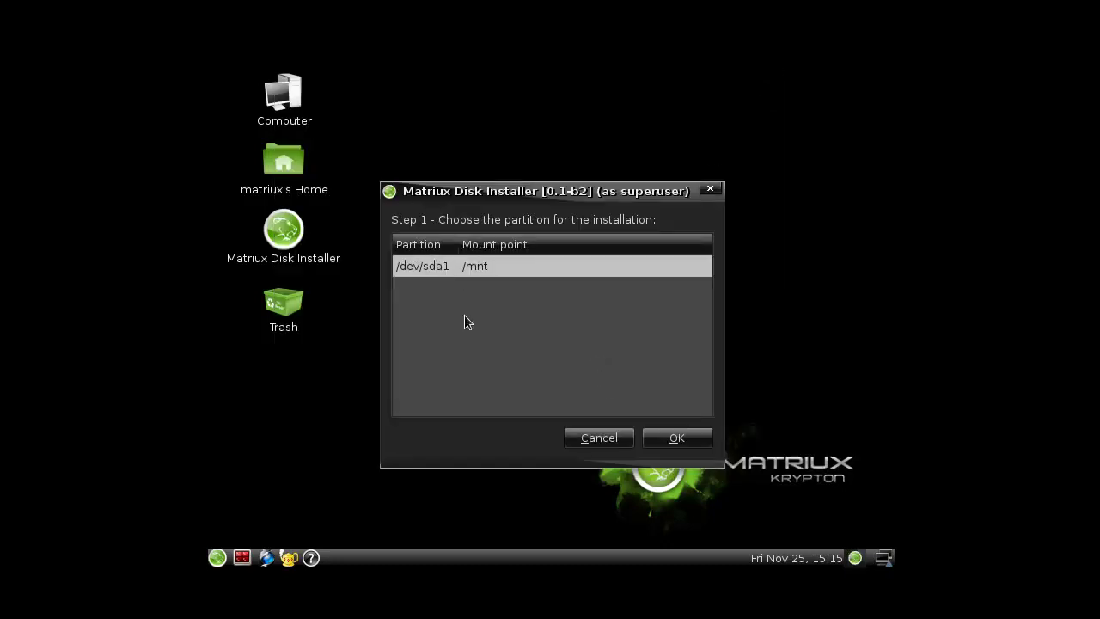
pyautogui.click(655, 433)
pyautogui.click(605, 361)
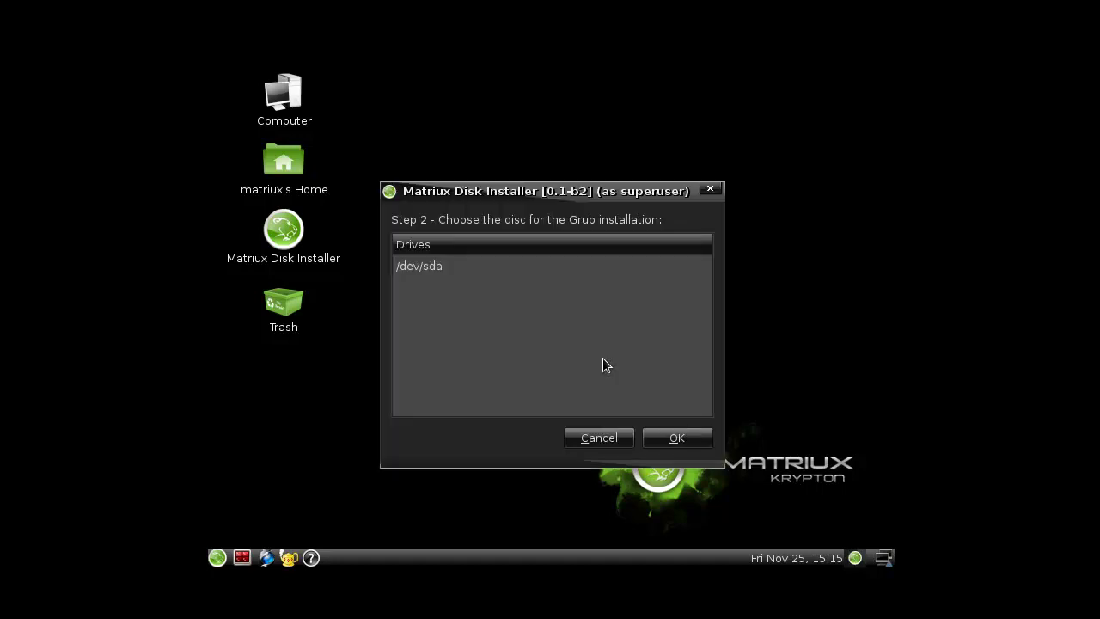
pyautogui.click(420, 267)
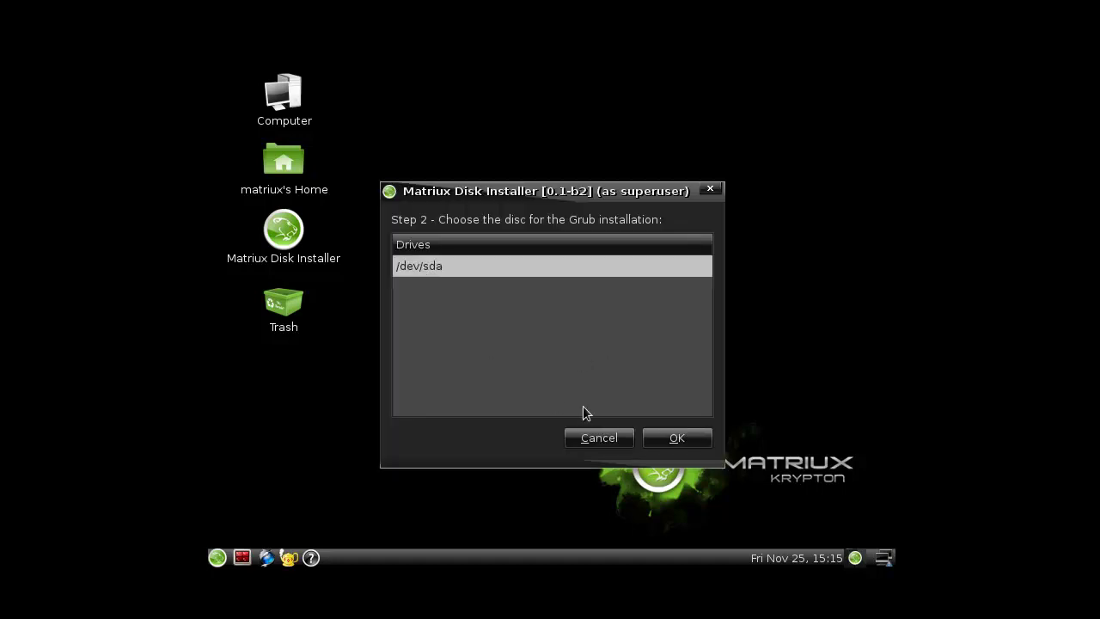
pyautogui.click(674, 437)
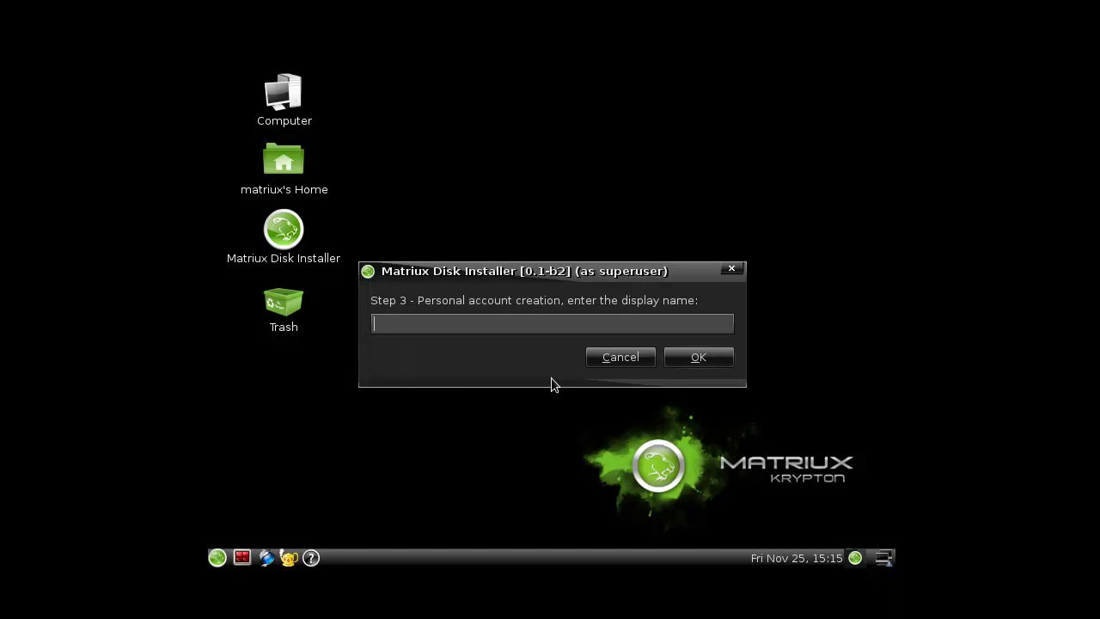
# - Enter the new user's display name and login name
pyautogui.write('Spoonfed')
pyautogui.click(676, 357)
pyautogui.write('spoonfed')
pyautogui.click(717, 362)
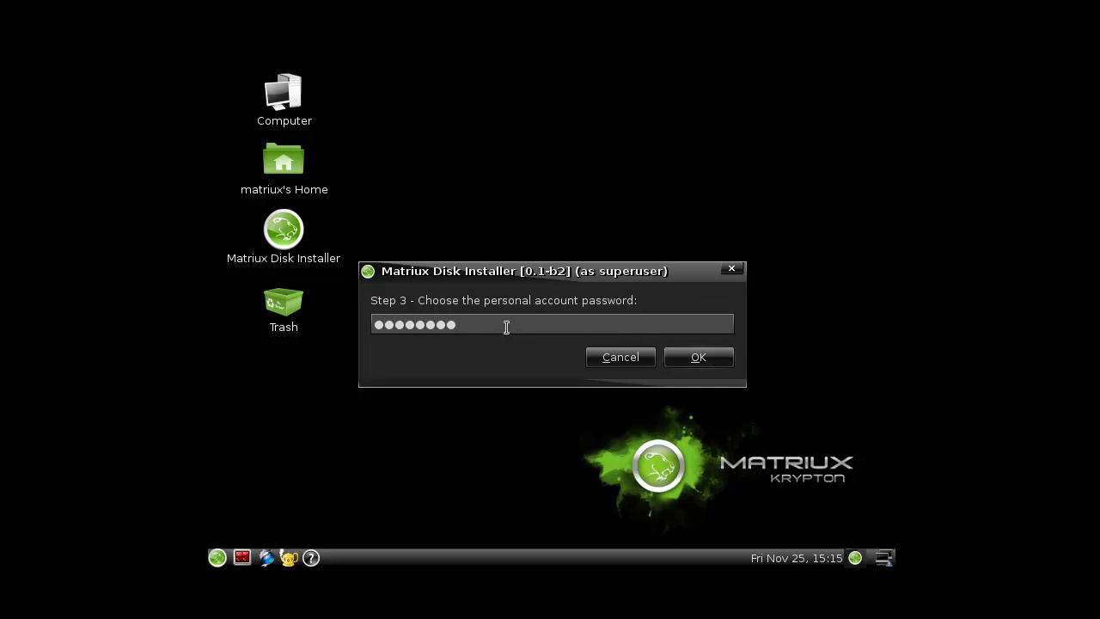
# - Set and confirm the user account password and the root password
pyautogui.press('Return')
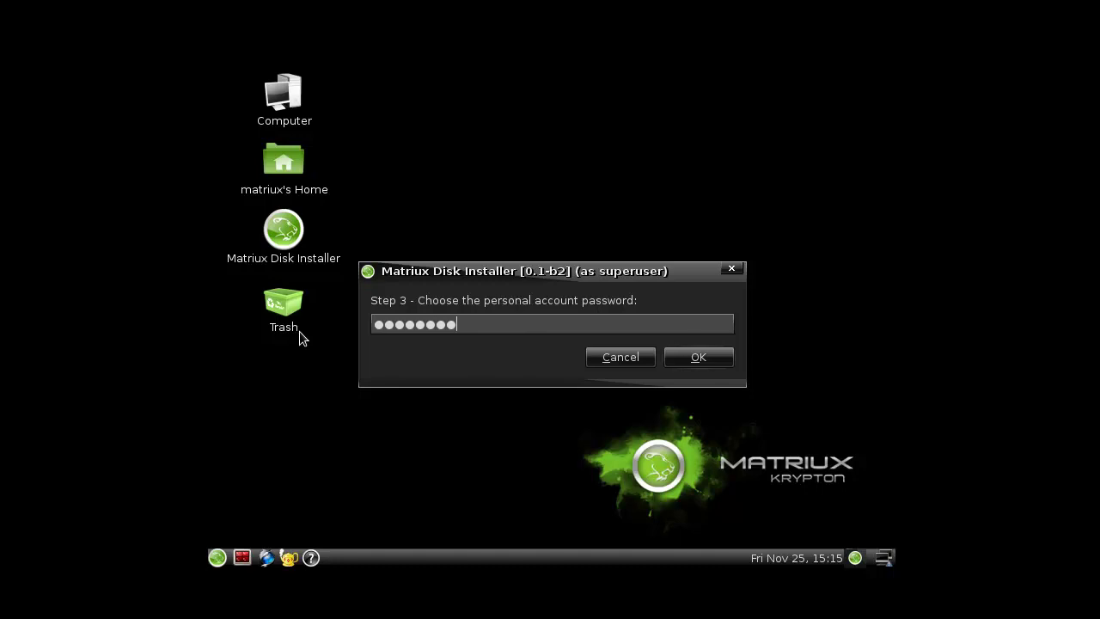
pyautogui.click(677, 358)
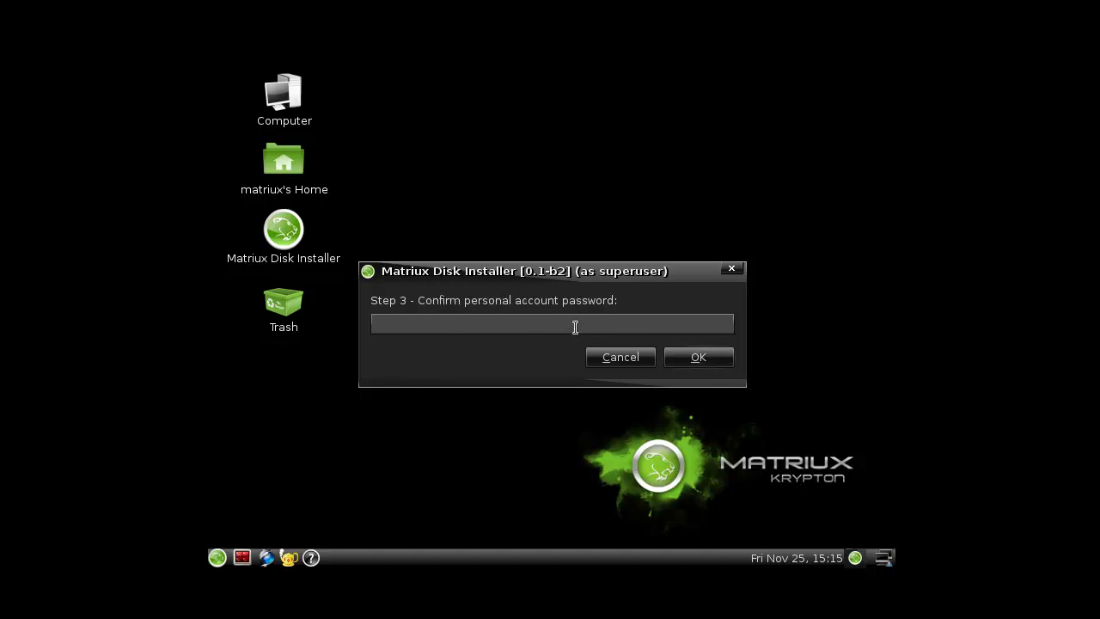
pyautogui.click(727, 350)
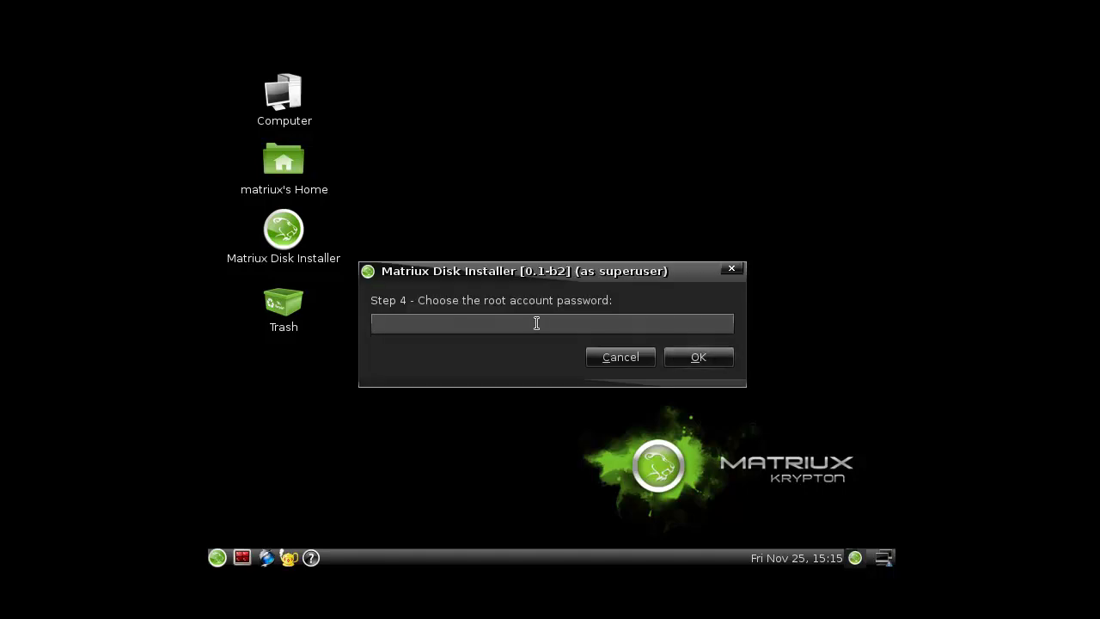
pyautogui.click(681, 353)
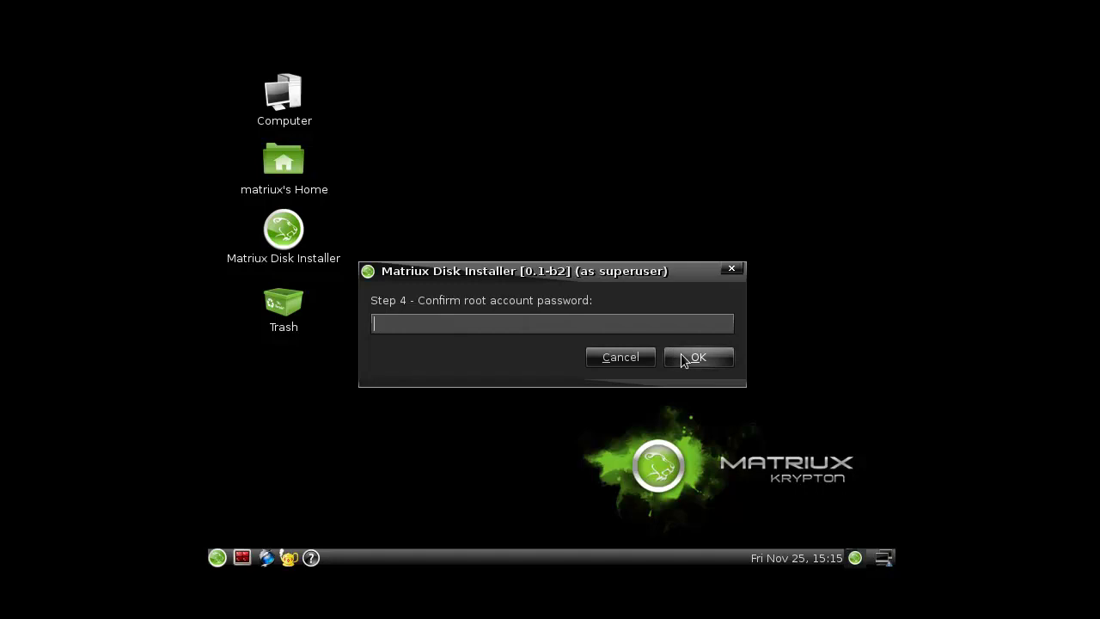
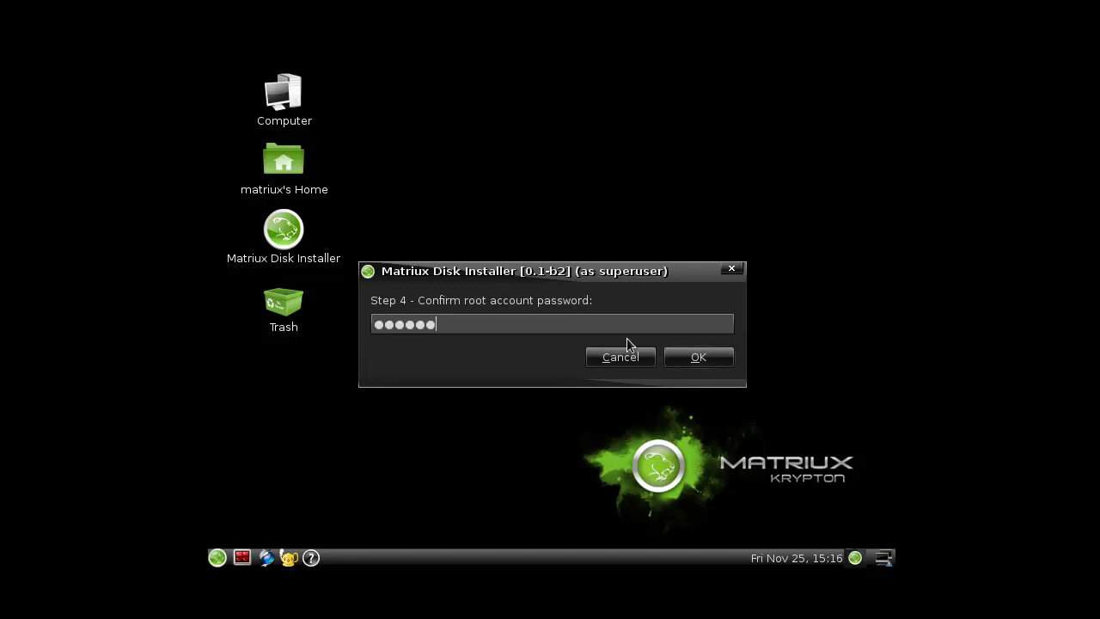
pyautogui.click(682, 354)
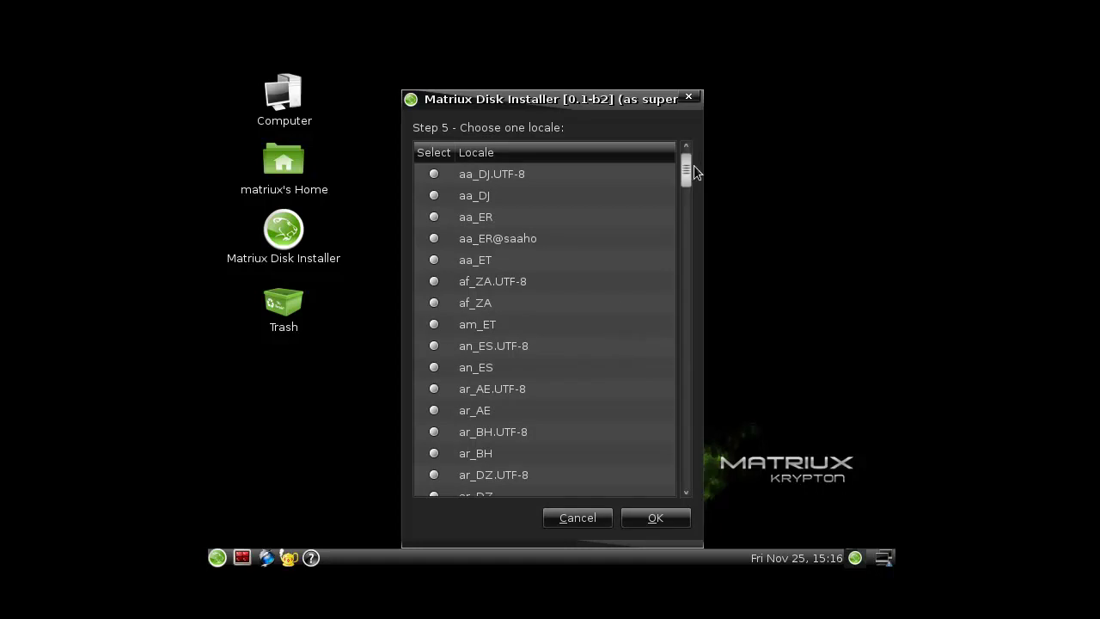
# - Scroll the locale list and select en_US.UTF-8
pyautogui.moveTo(688, 166); pyautogui.dragTo(680, 244)
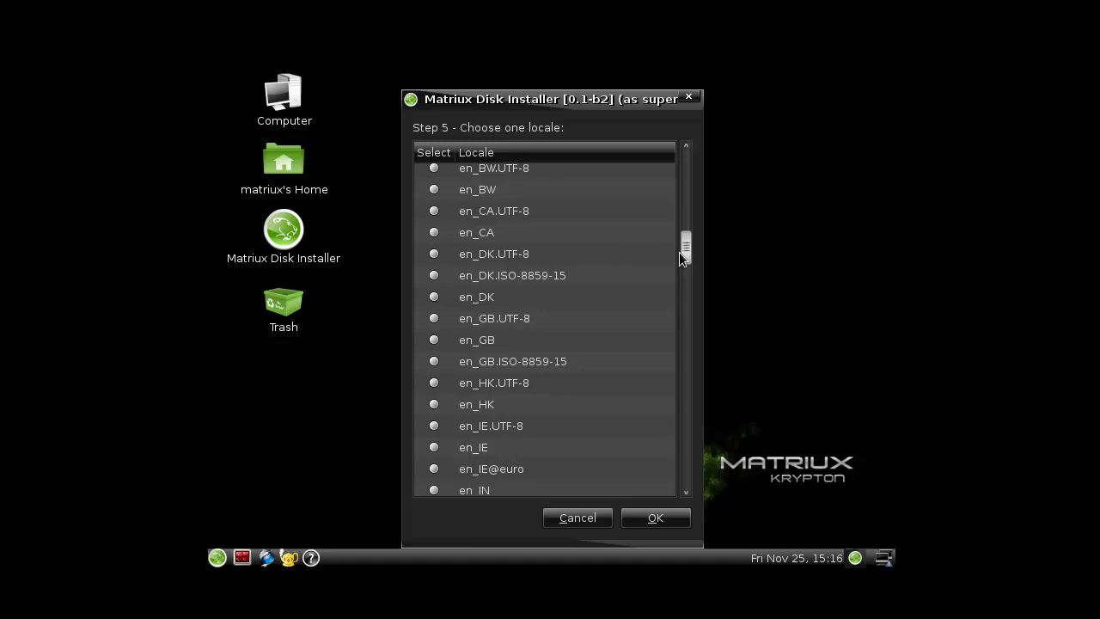
pyautogui.moveTo(686, 255); pyautogui.dragTo(684, 261)
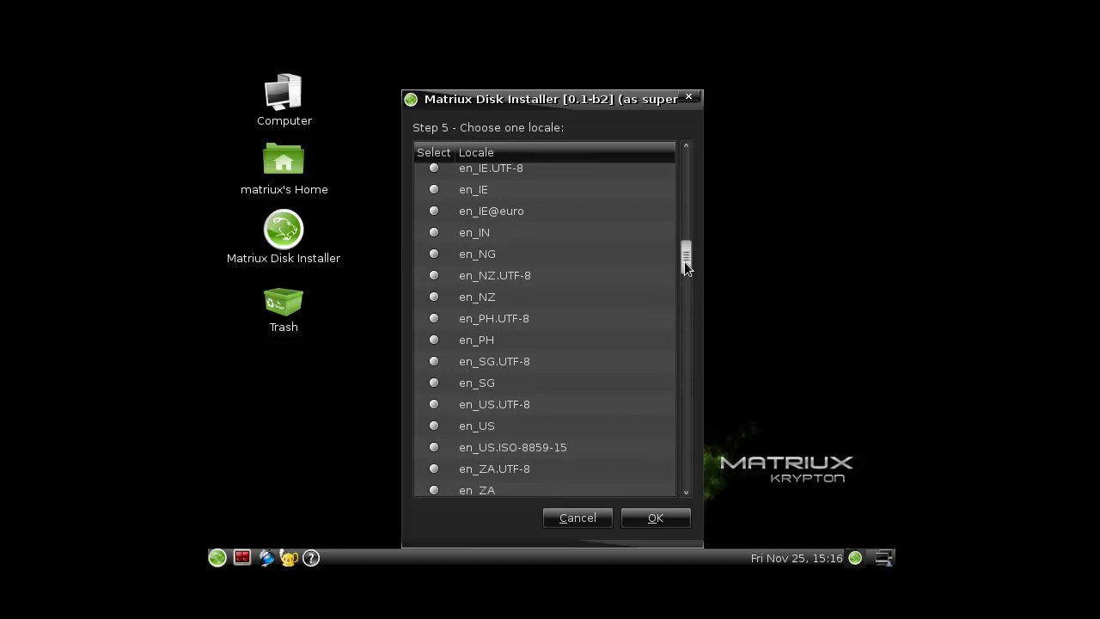
pyautogui.click(434, 404)
# - Confirm the en_US.UTF-8 locale and approve the Step 6 summary to install onto /dev/sda1
pyautogui.click(671, 519)
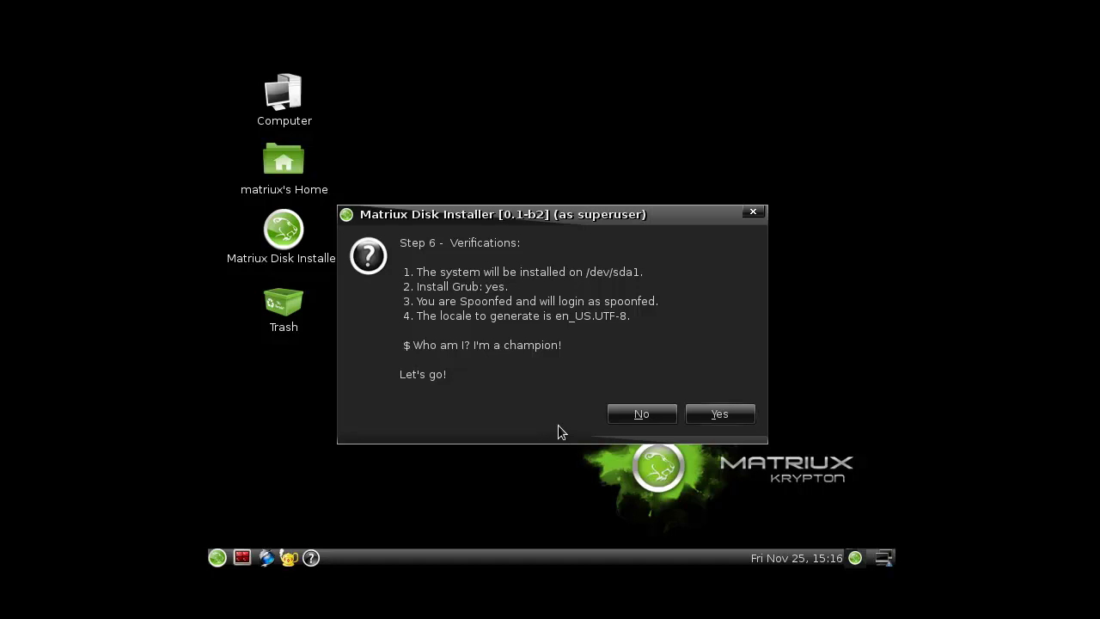
pyautogui.click(713, 415)
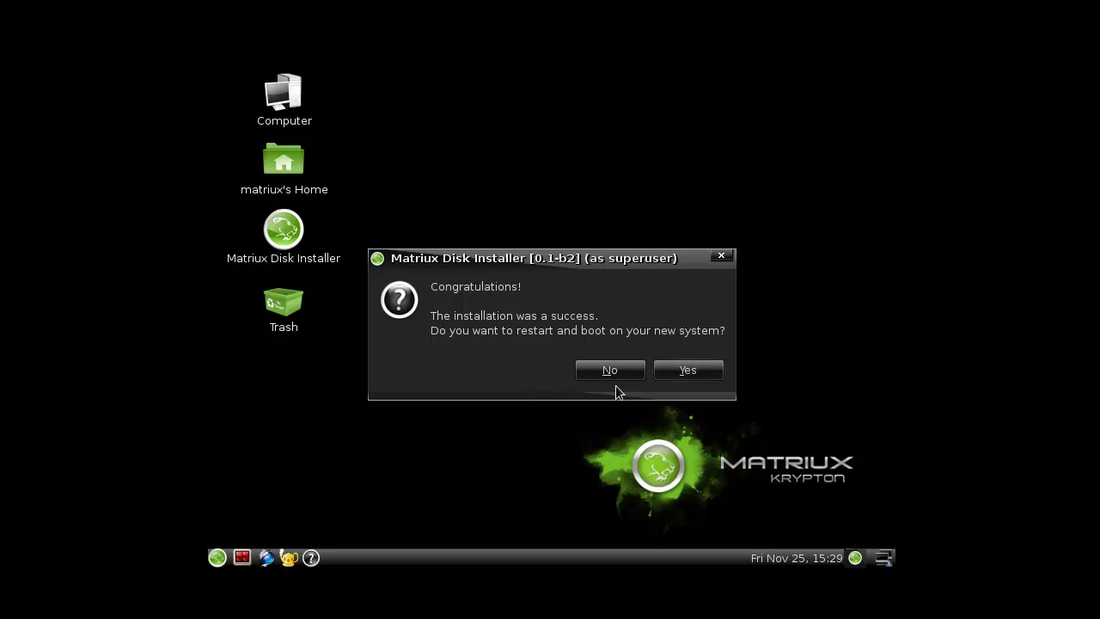
# - Accept the restart and continue past the remove-disc prompt to boot the installed system
pyautogui.click(680, 369)
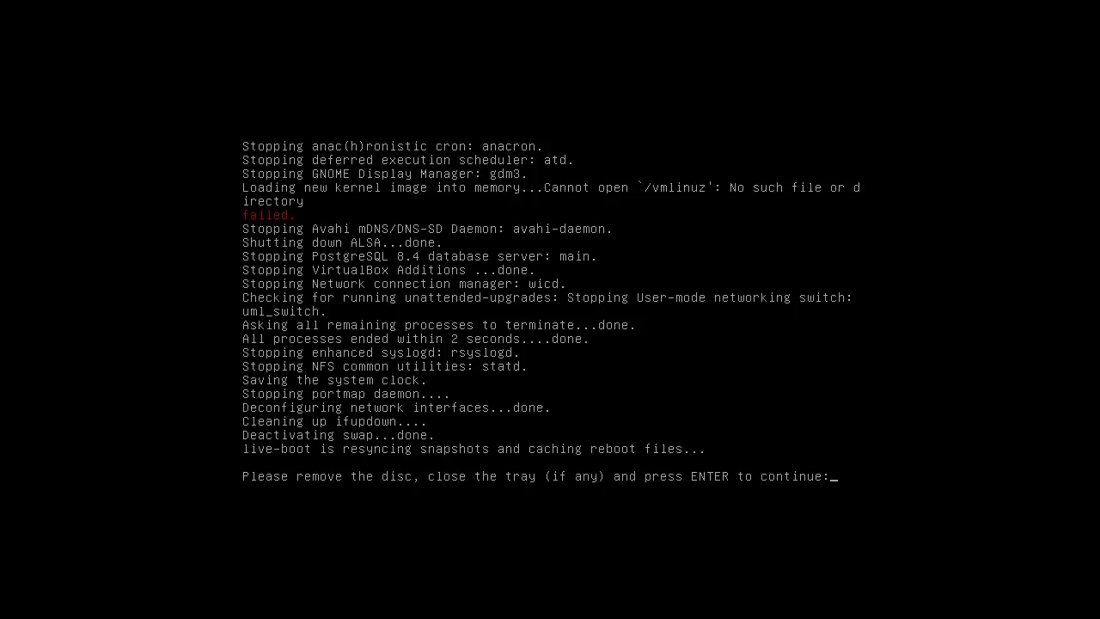
pyautogui.press('Return')
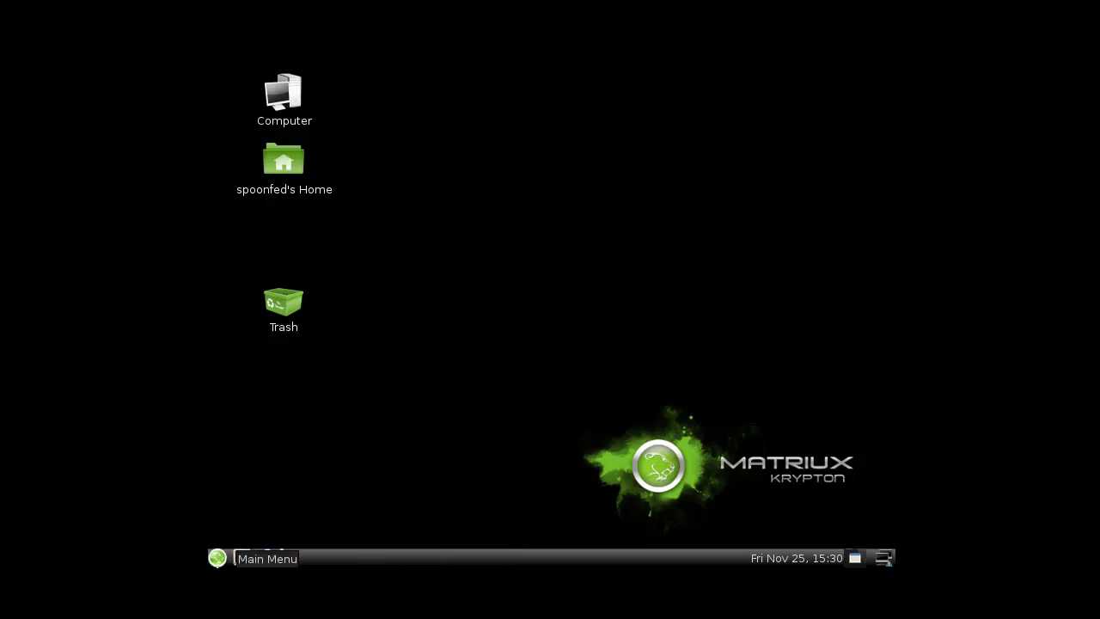
# - Browse Sound & Video, Internet and Accessories, then Arsenal > Reconnaissance > Scanning in the main menu
pyautogui.click(227, 560)
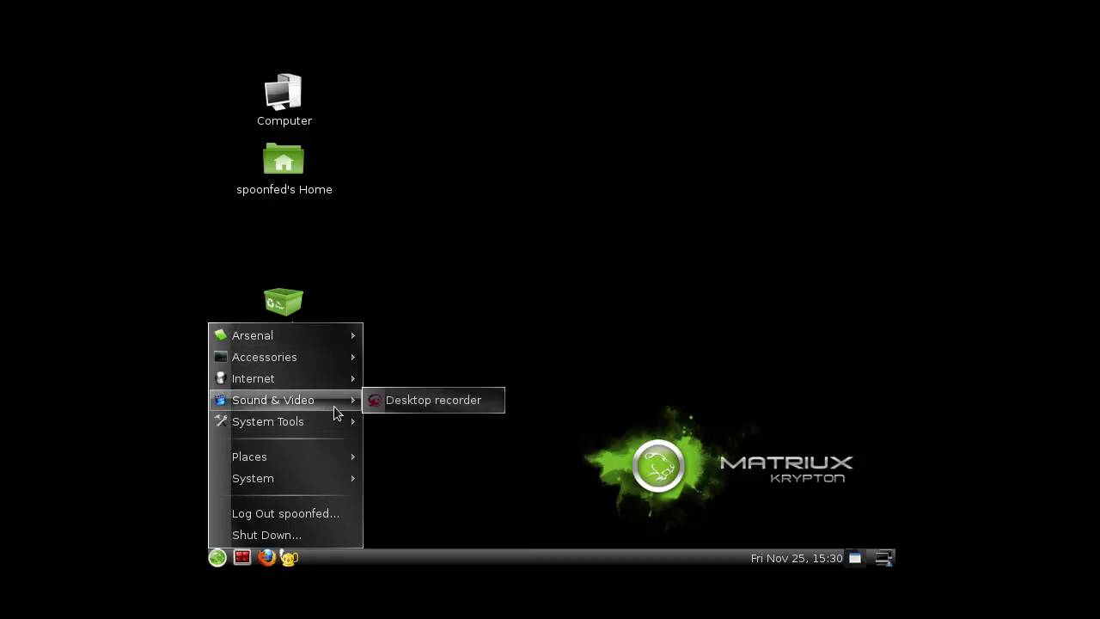
pyautogui.moveTo(337, 386)
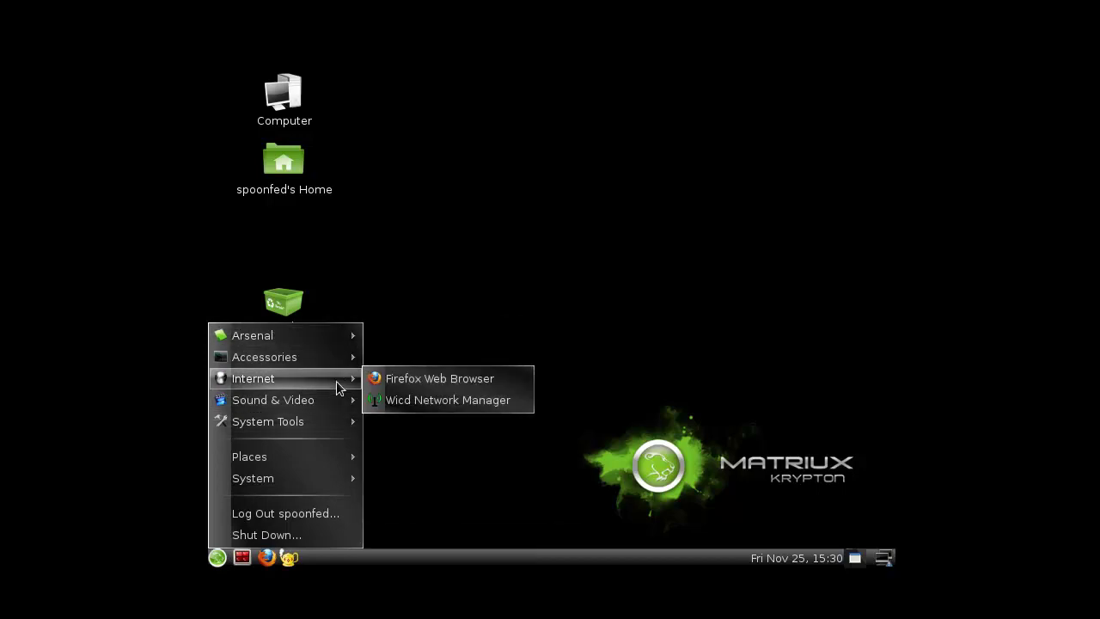
pyautogui.moveTo(339, 362)
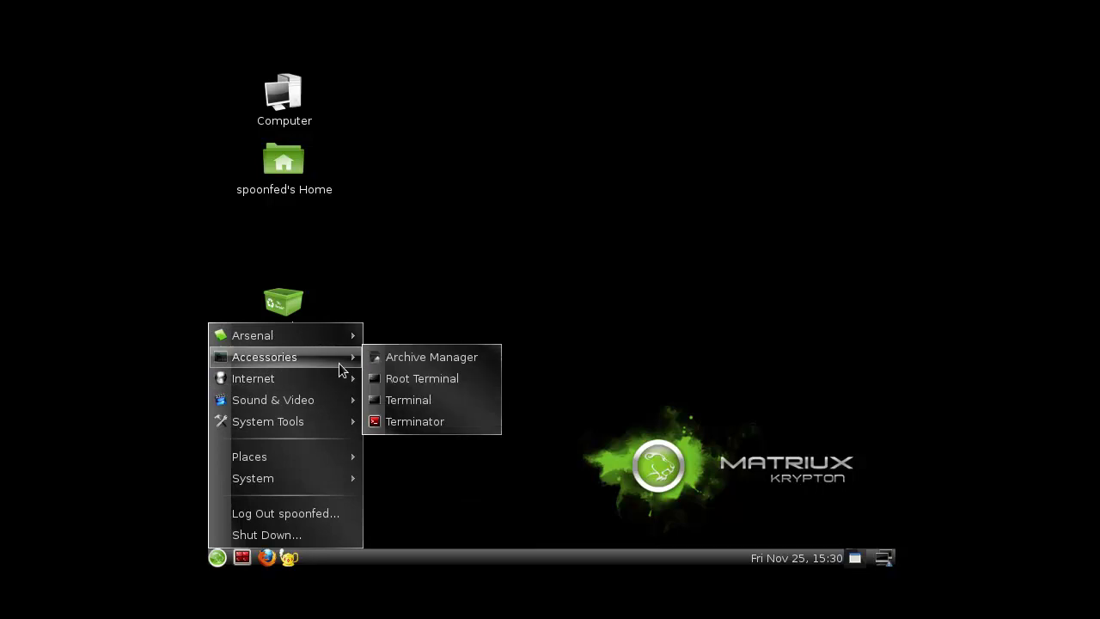
pyautogui.moveTo(337, 337)
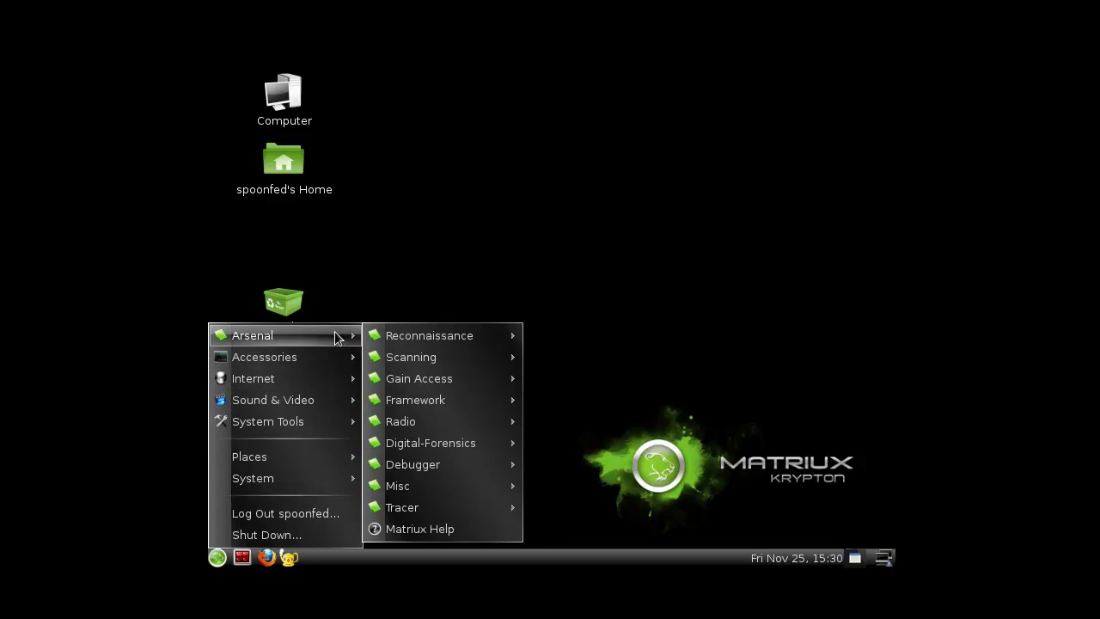
pyautogui.moveTo(449, 342)
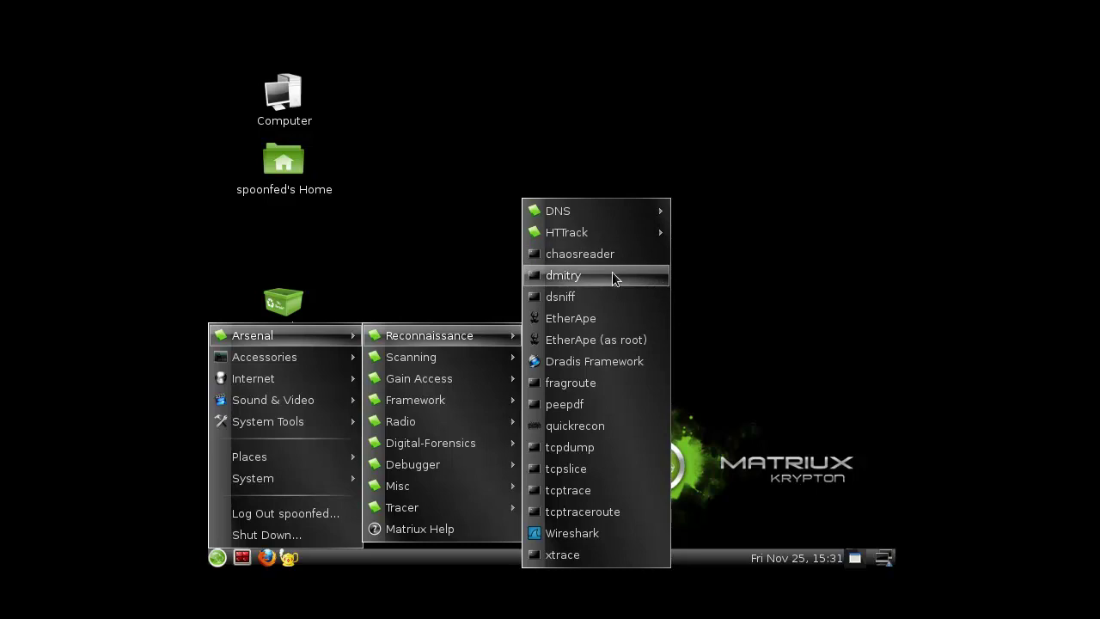
pyautogui.moveTo(631, 235)
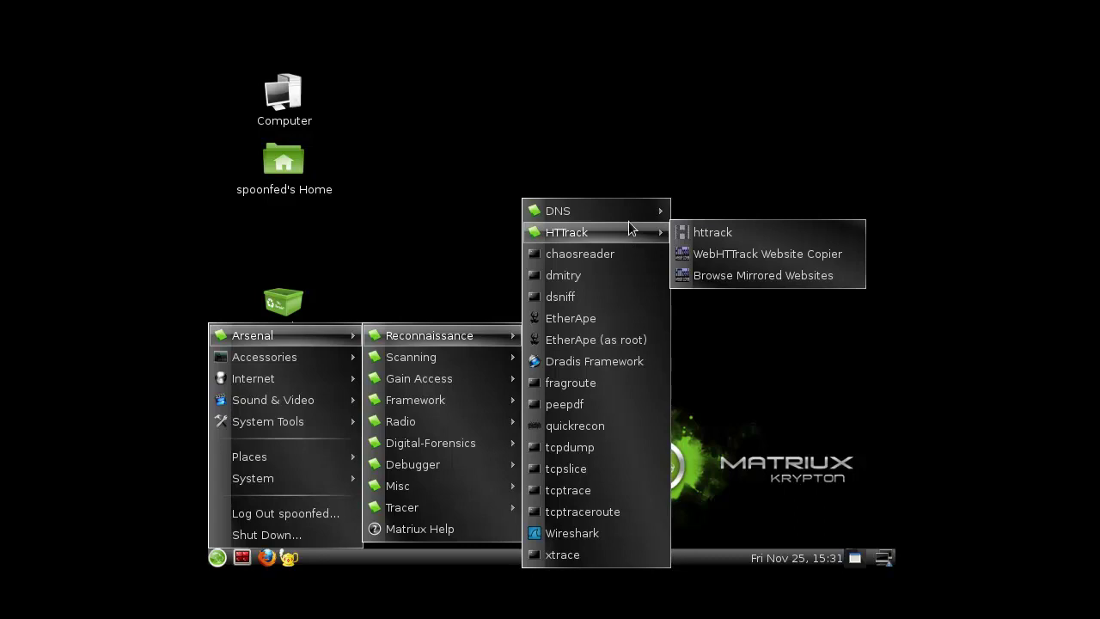
pyautogui.moveTo(629, 211)
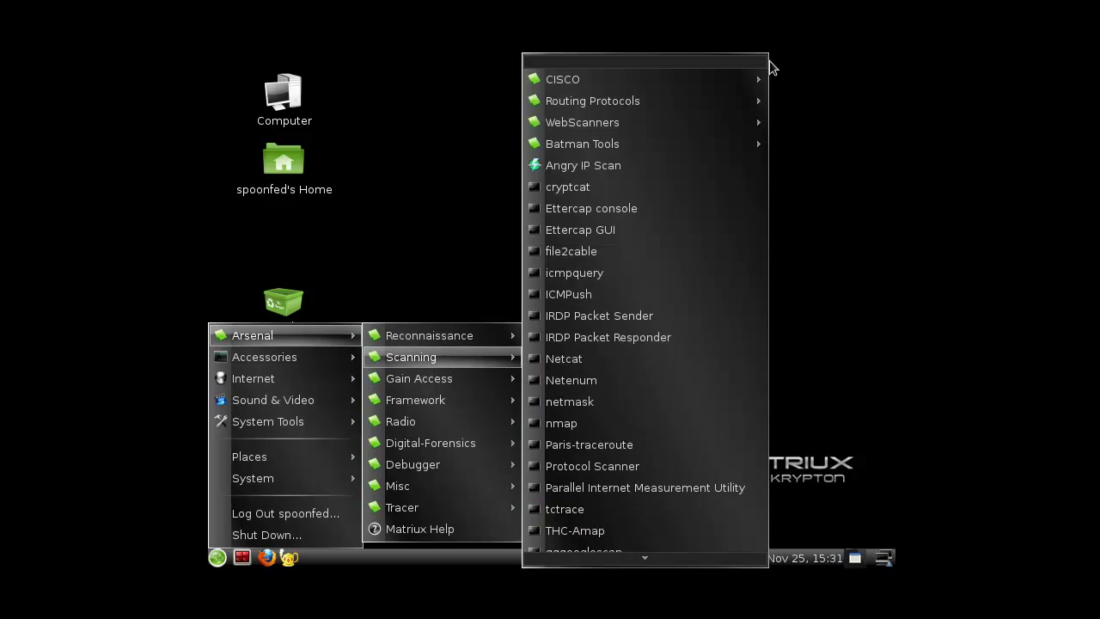
# - Preview the CISCO, Routing Protocols and WebScanners groups, then show Gain Access > Passwords
pyautogui.moveTo(691, 80)
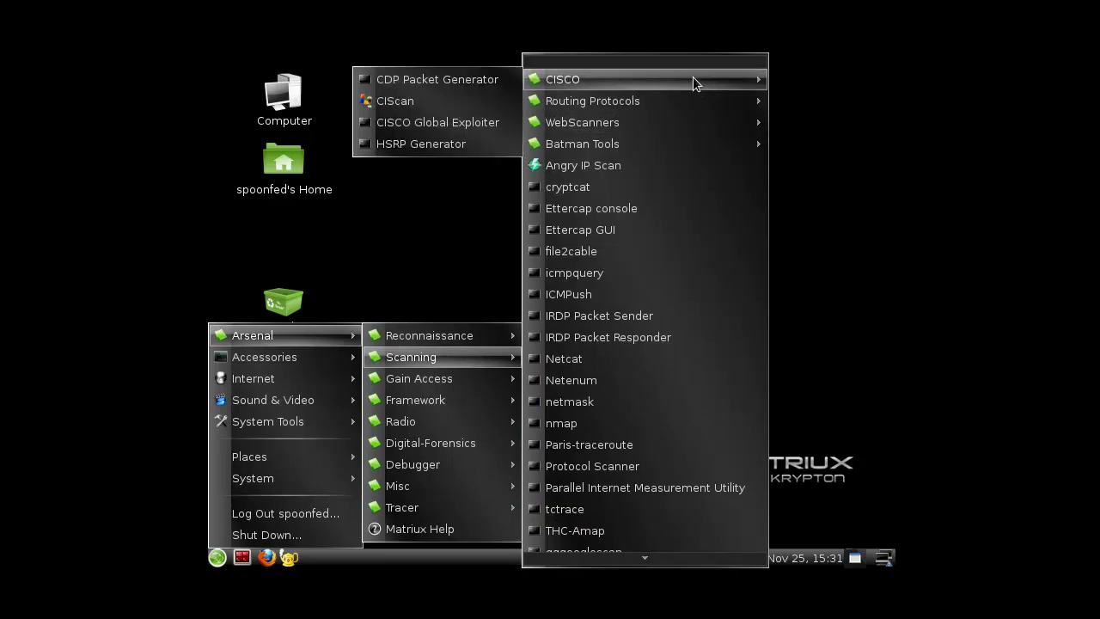
pyautogui.moveTo(685, 98)
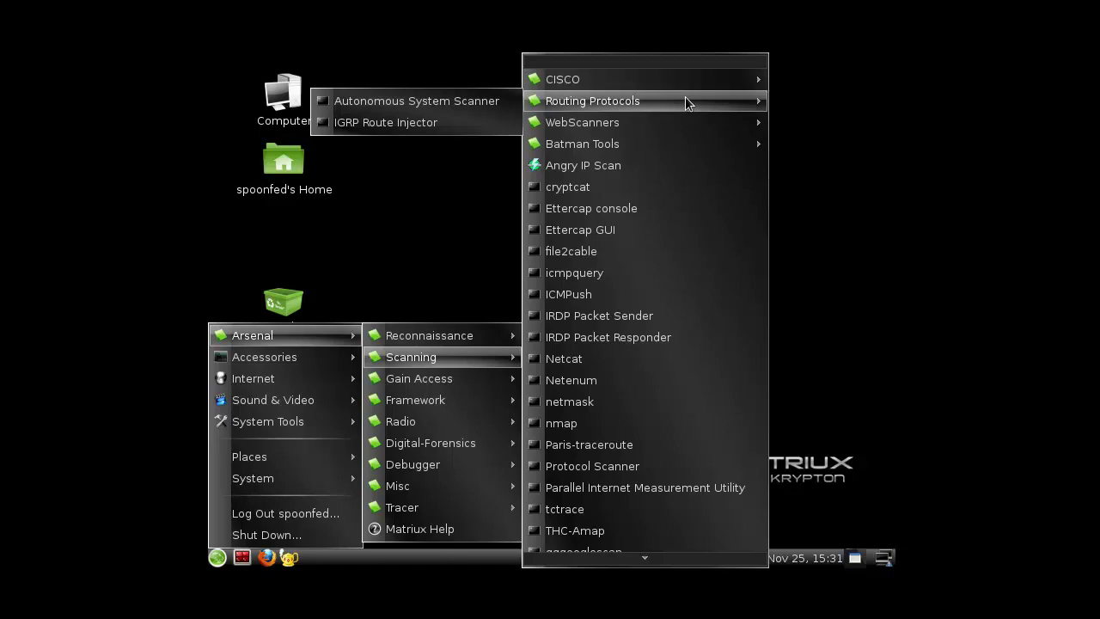
pyautogui.moveTo(674, 128)
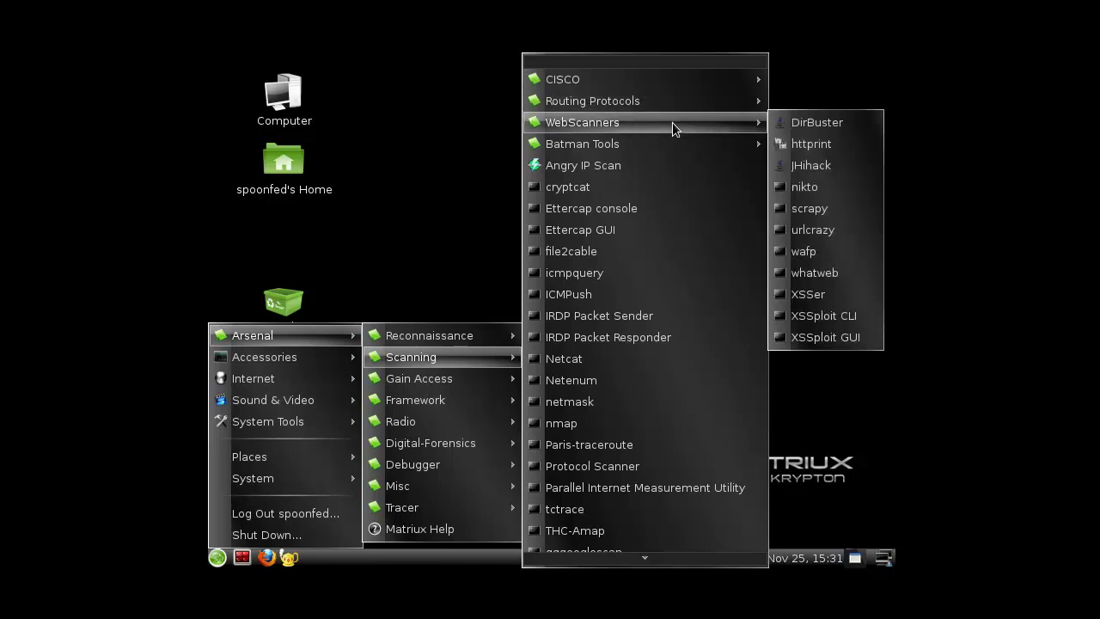
pyautogui.moveTo(669, 151)
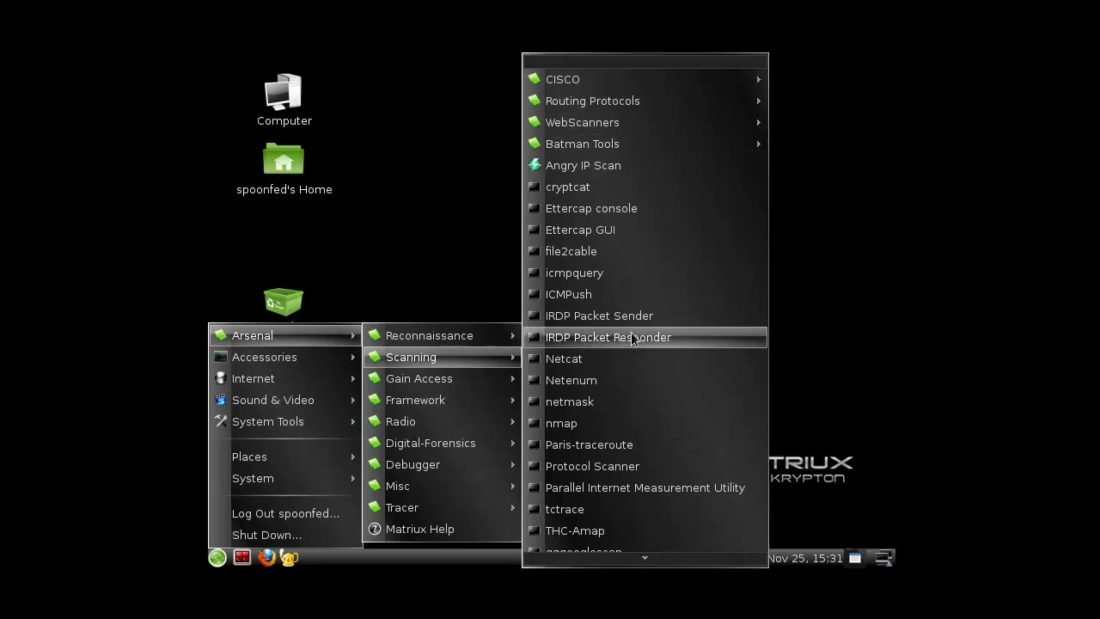
pyautogui.moveTo(582, 557)
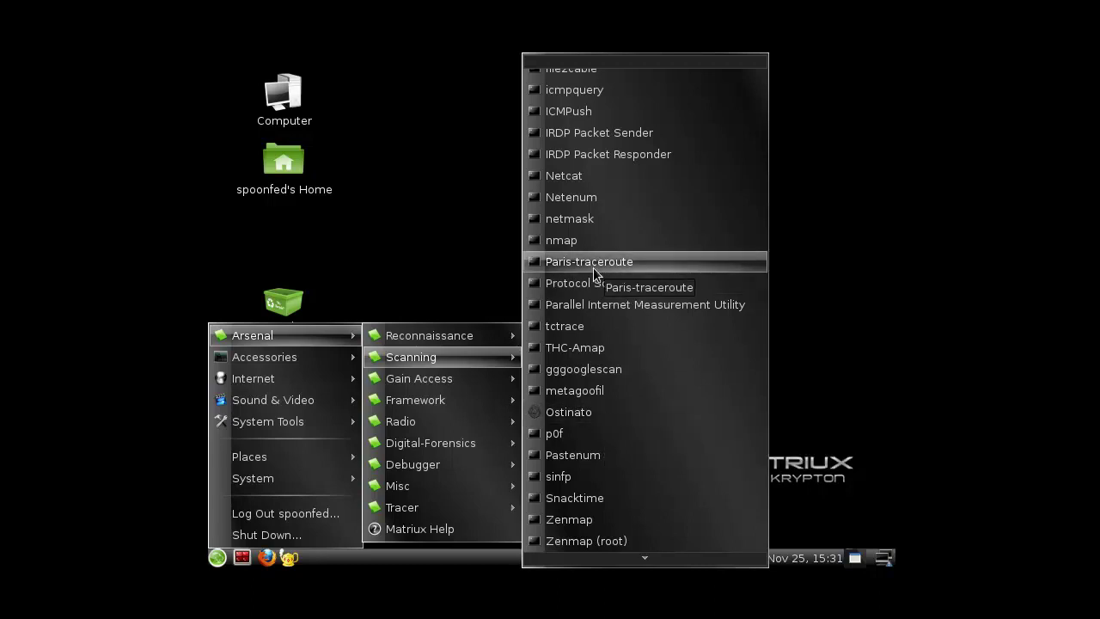
# - Preview the Gain Access SQL and THC-ipv6 tools, then show the Arsenal Framework submenu
pyautogui.moveTo(459, 381)
pyautogui.moveTo(558, 384)
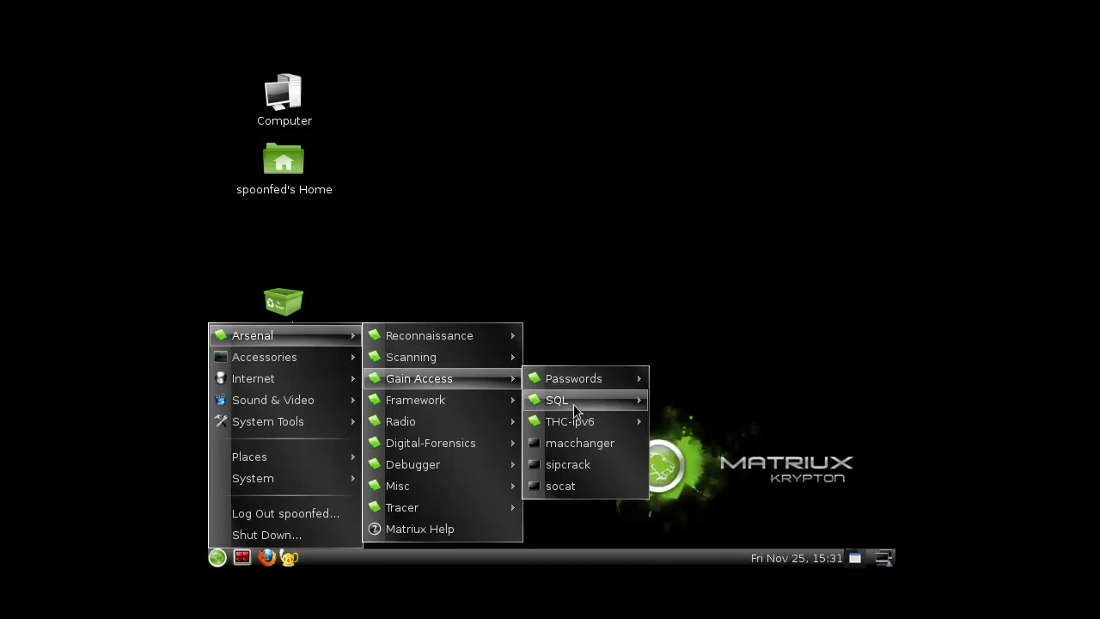
pyautogui.moveTo(573, 405)
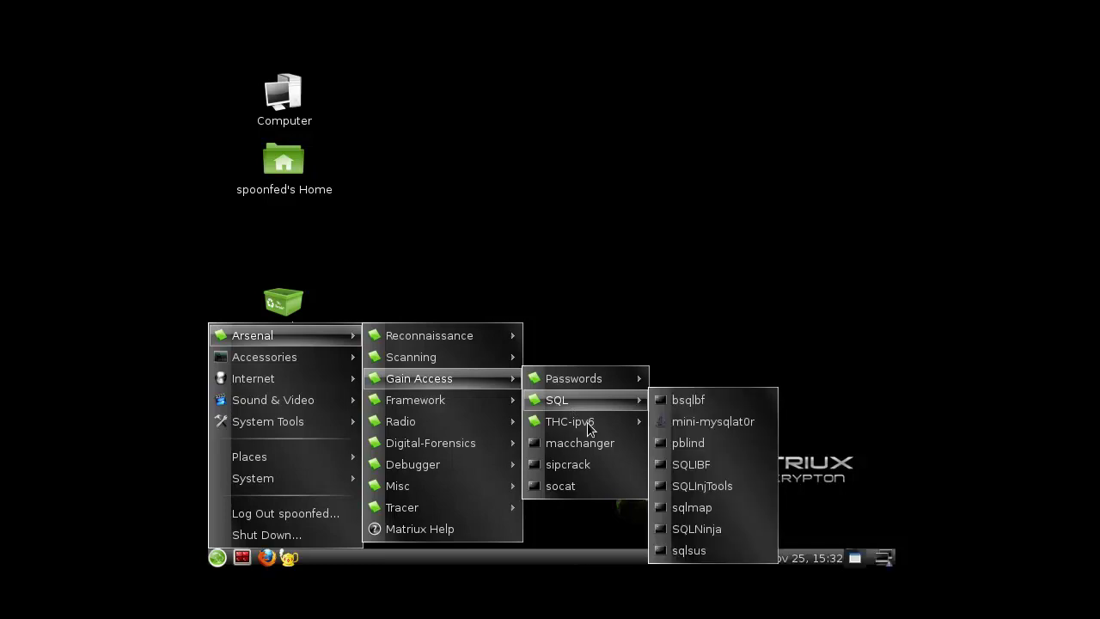
pyautogui.moveTo(584, 424)
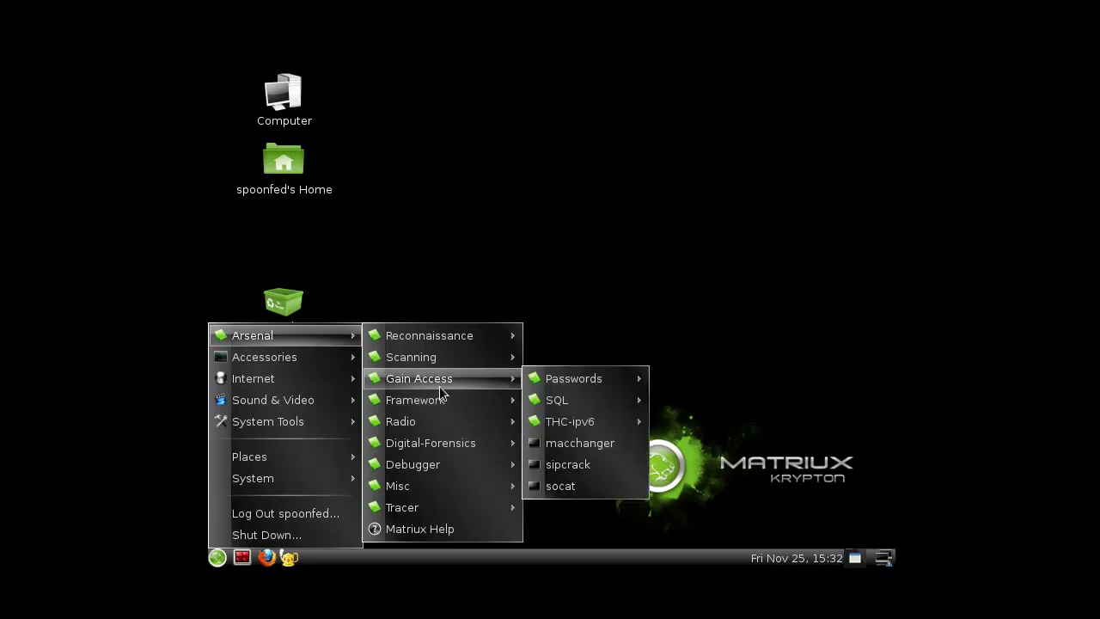
# - Show Arsenal > Framework and preview the SET and Inguma submenus
pyautogui.moveTo(488, 404)
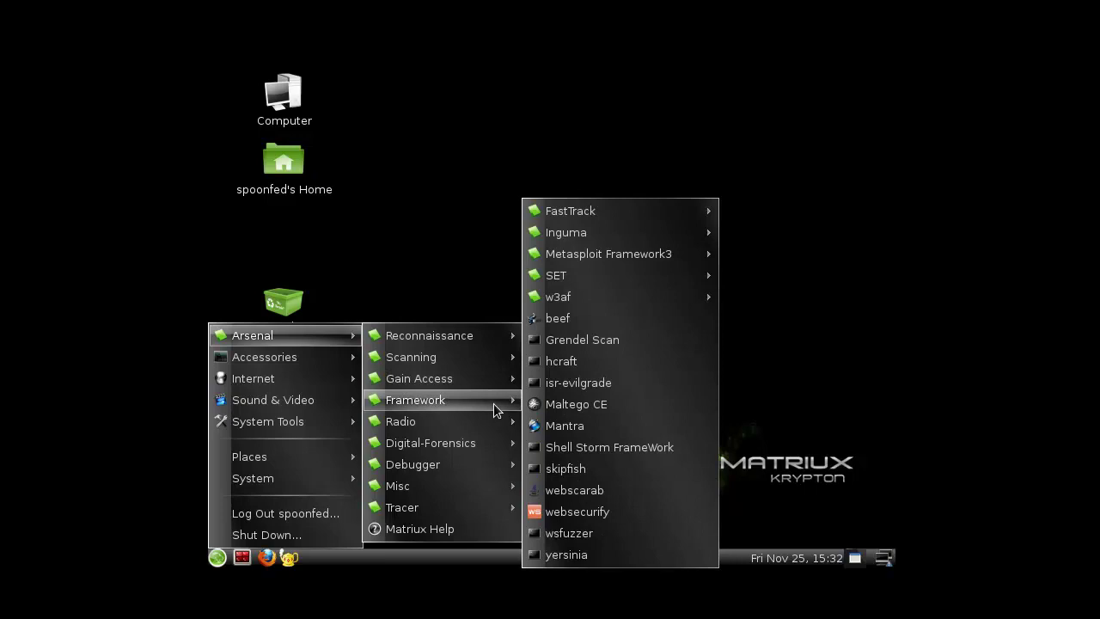
pyautogui.moveTo(670, 293)
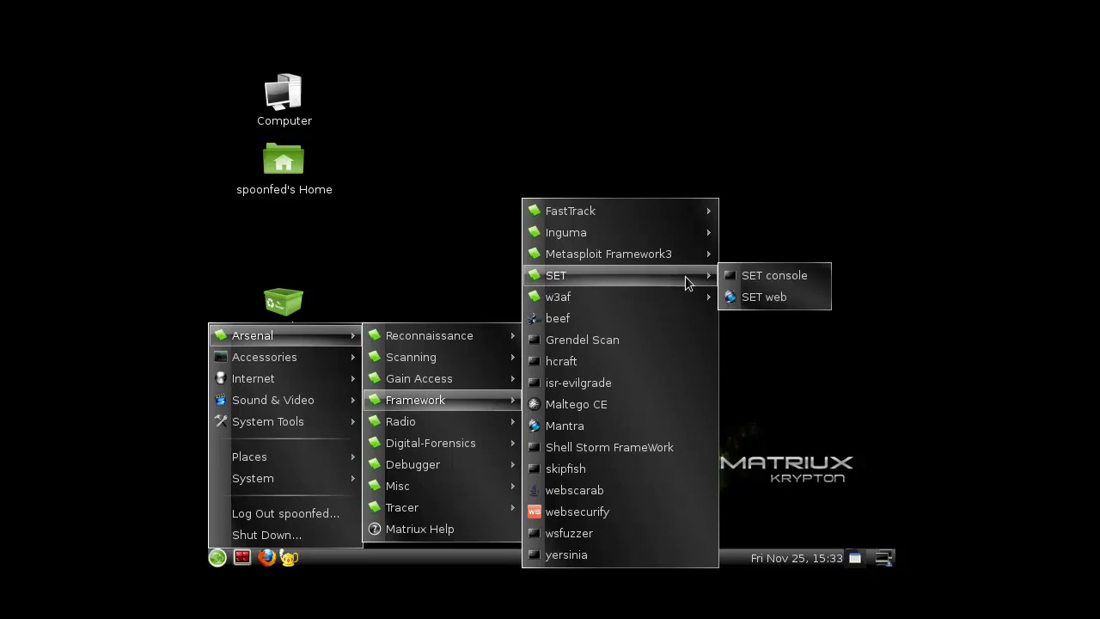
pyautogui.moveTo(668, 229)
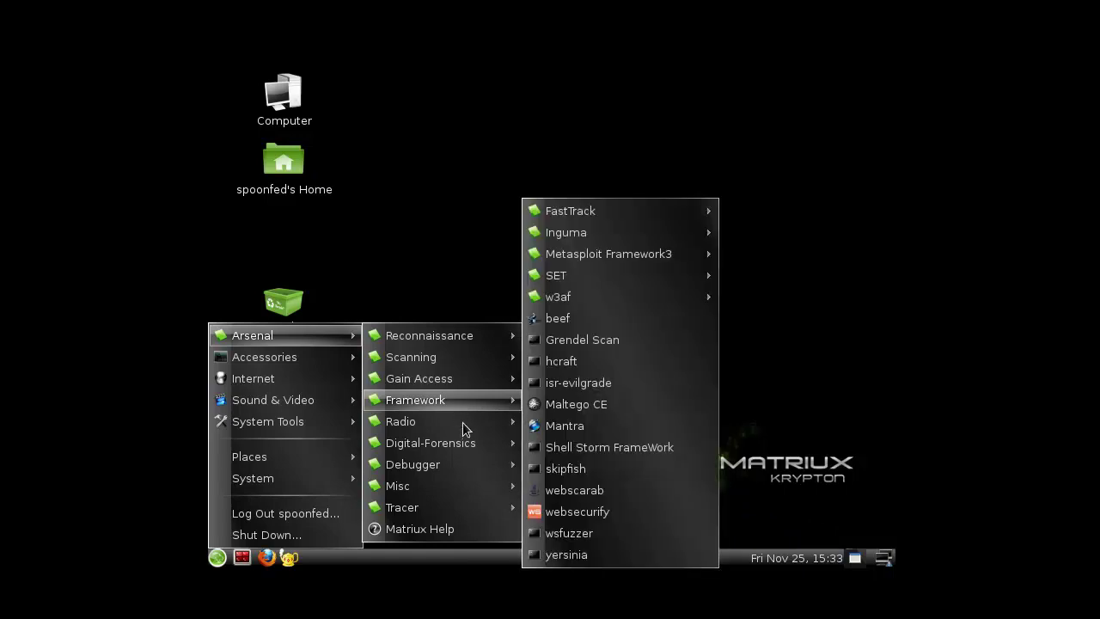
pyautogui.moveTo(481, 424)
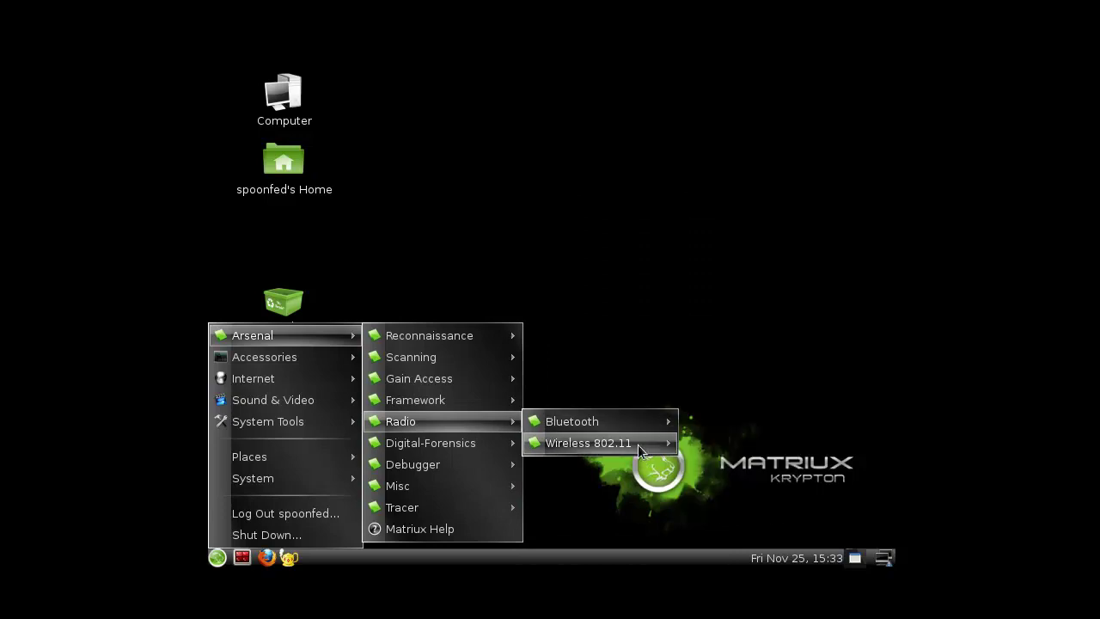
pyautogui.moveTo(638, 445)
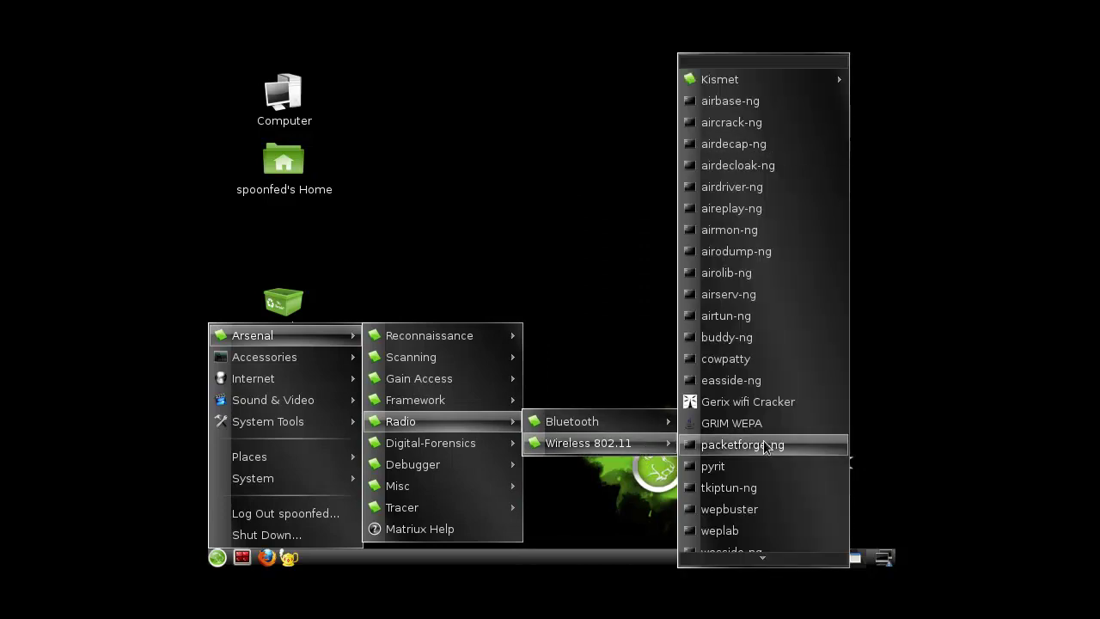
pyautogui.scroll(-3, 768, 544)
pyautogui.moveTo(446, 444)
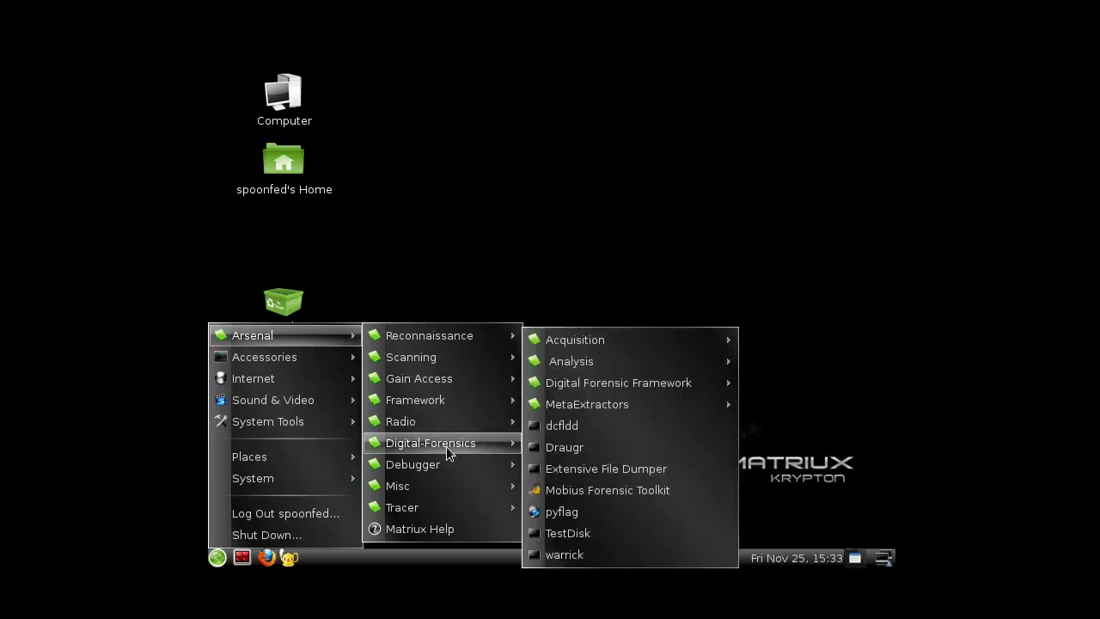
pyautogui.moveTo(696, 341)
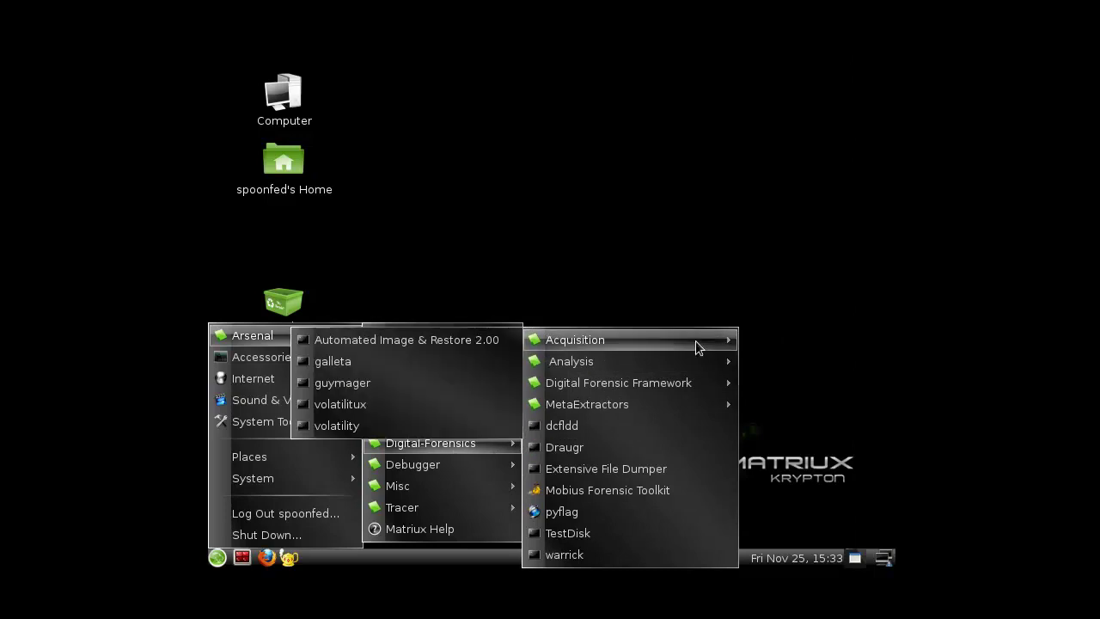
pyautogui.moveTo(672, 368)
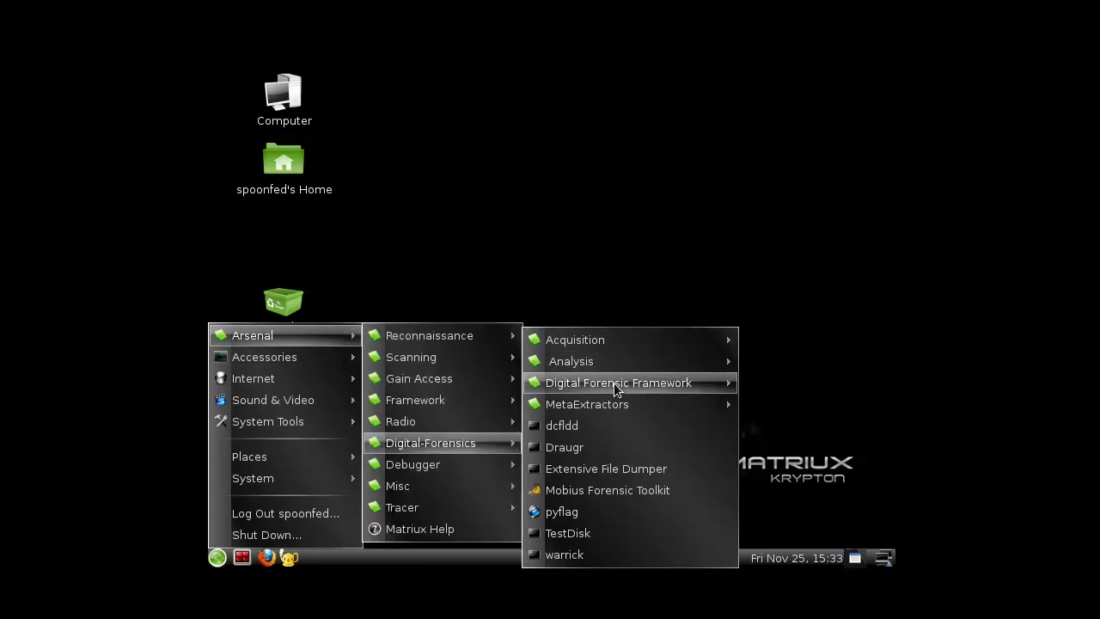
pyautogui.moveTo(603, 385)
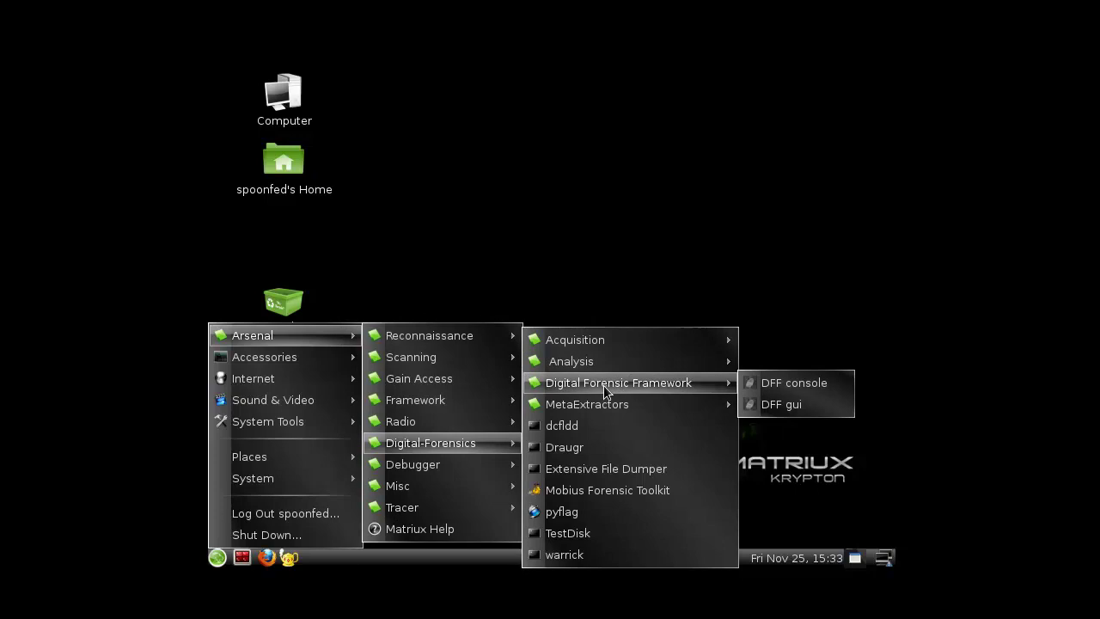
pyautogui.moveTo(593, 408)
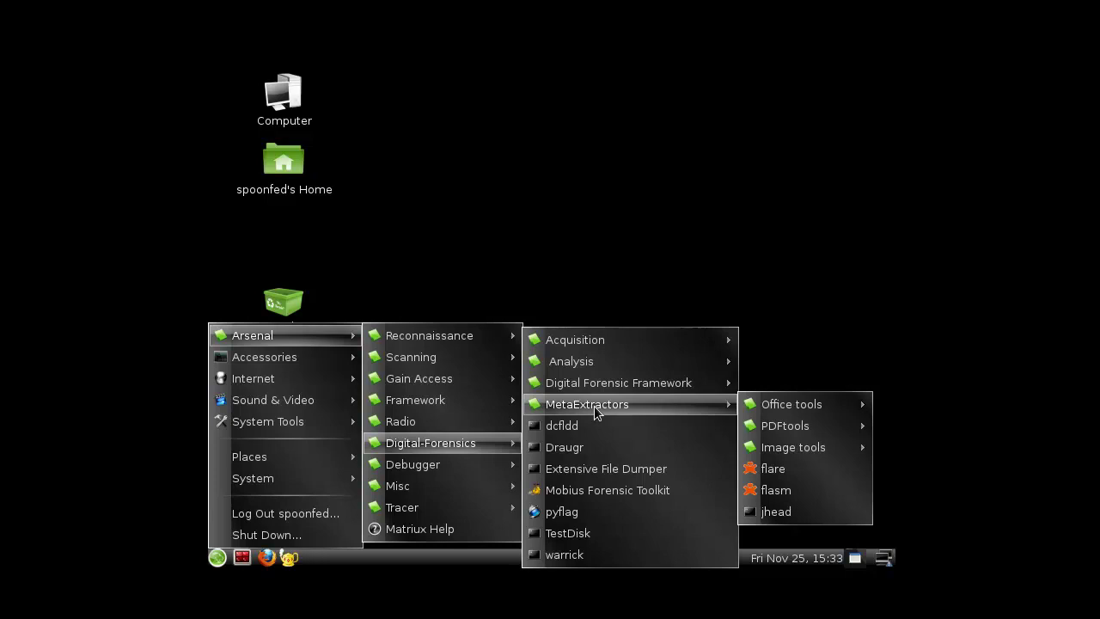
pyautogui.moveTo(809, 415)
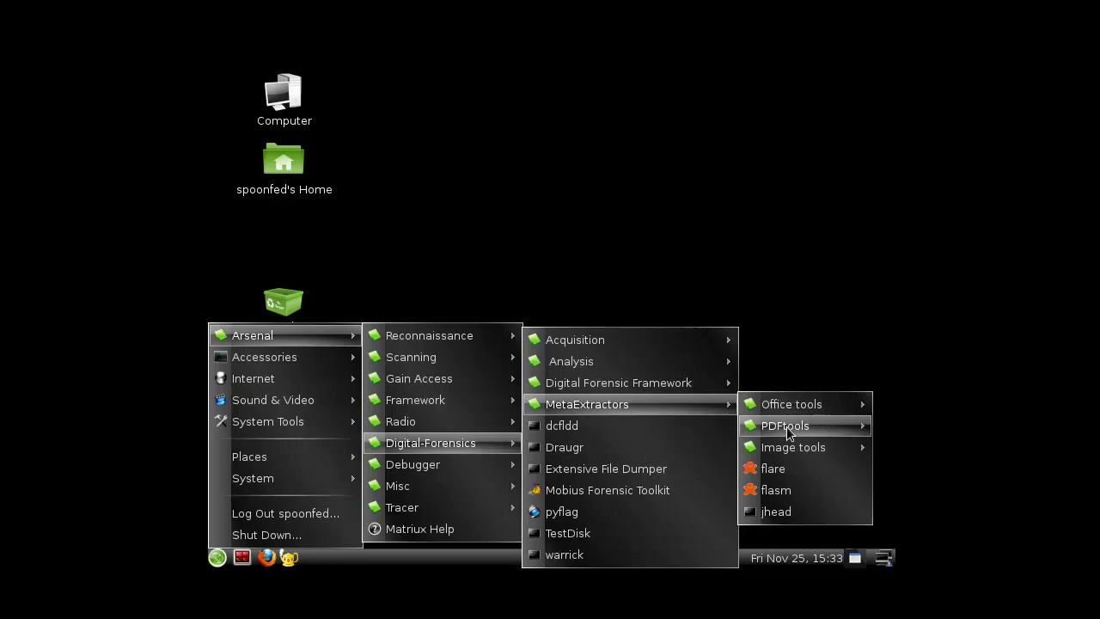
pyautogui.moveTo(789, 455)
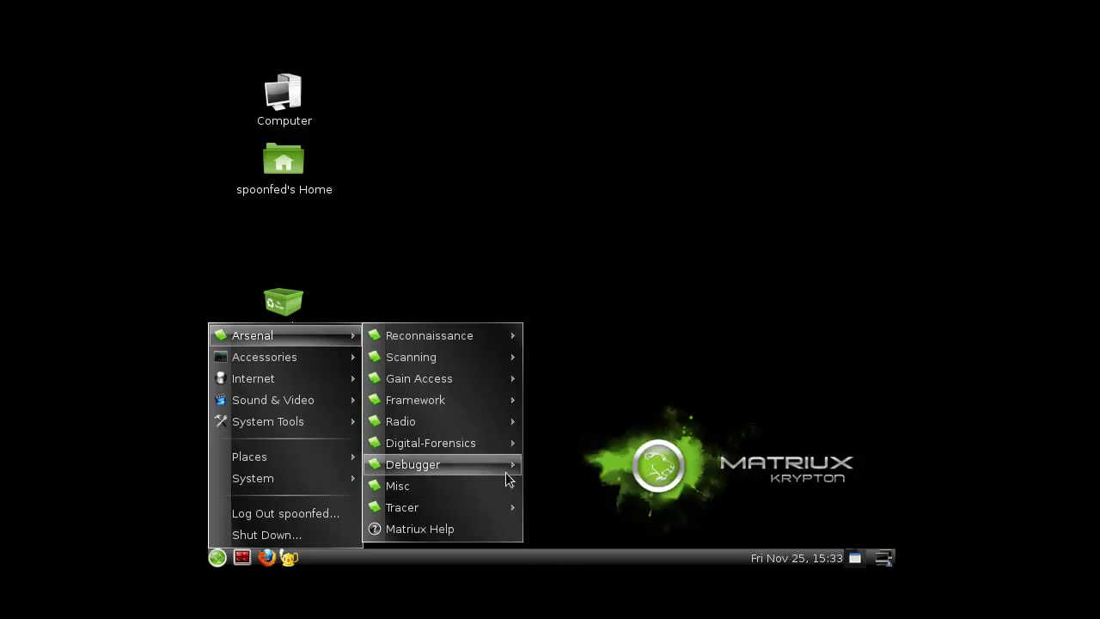
pyautogui.moveTo(507, 474)
pyautogui.moveTo(459, 485)
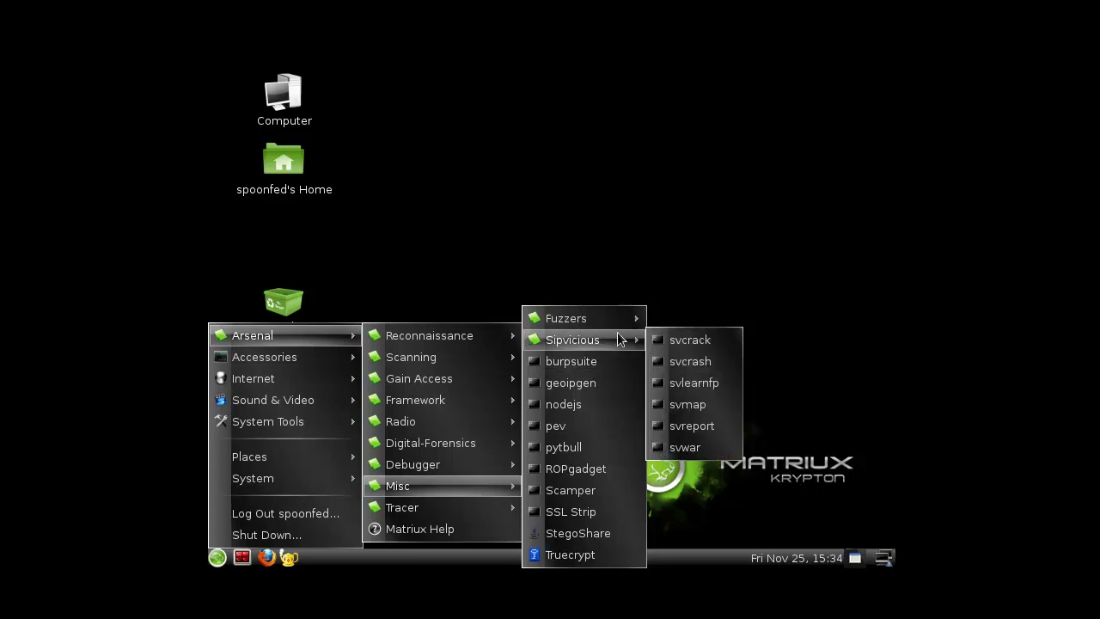
pyautogui.moveTo(618, 318)
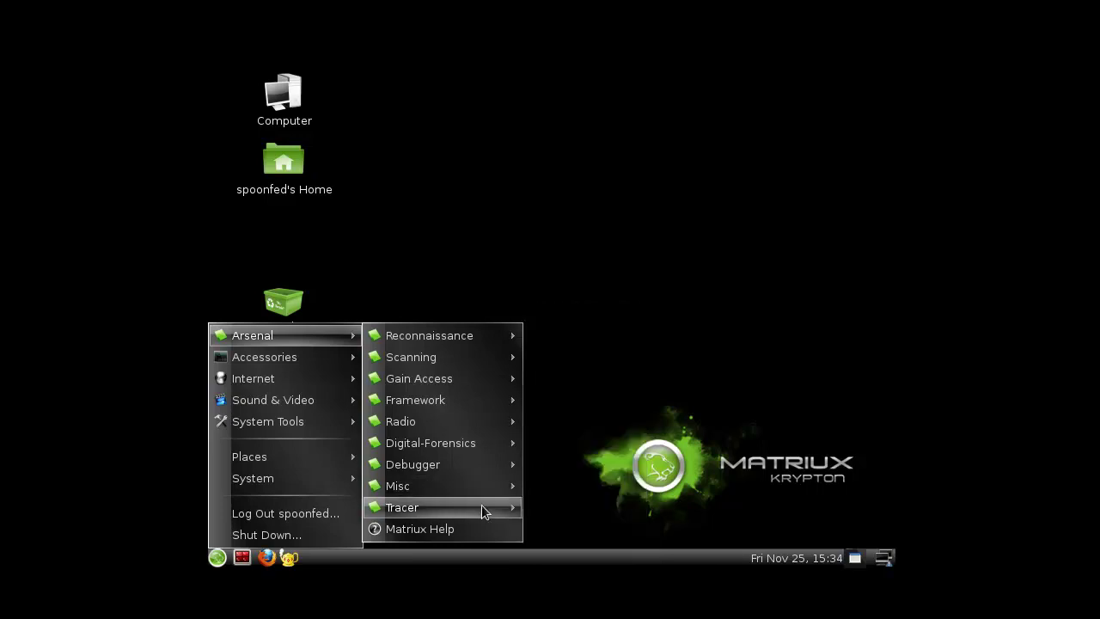
pyautogui.moveTo(481, 513)
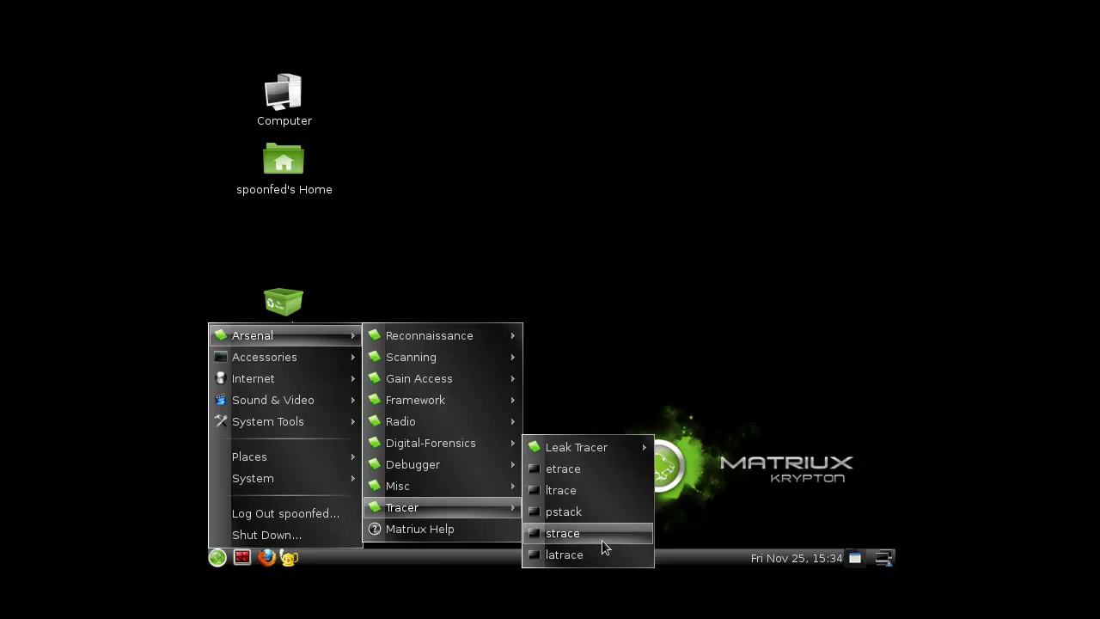
pyautogui.moveTo(612, 448)
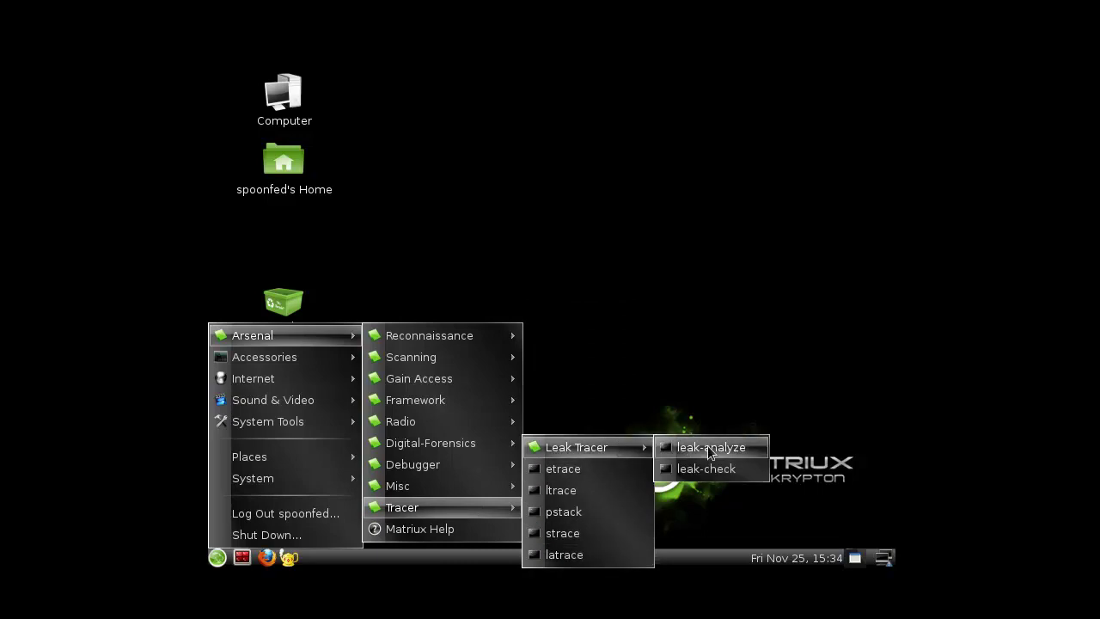
# - Launch irssi as root with the root password; it fails to reach irc.freenode.net:6667
pyautogui.click(397, 540)
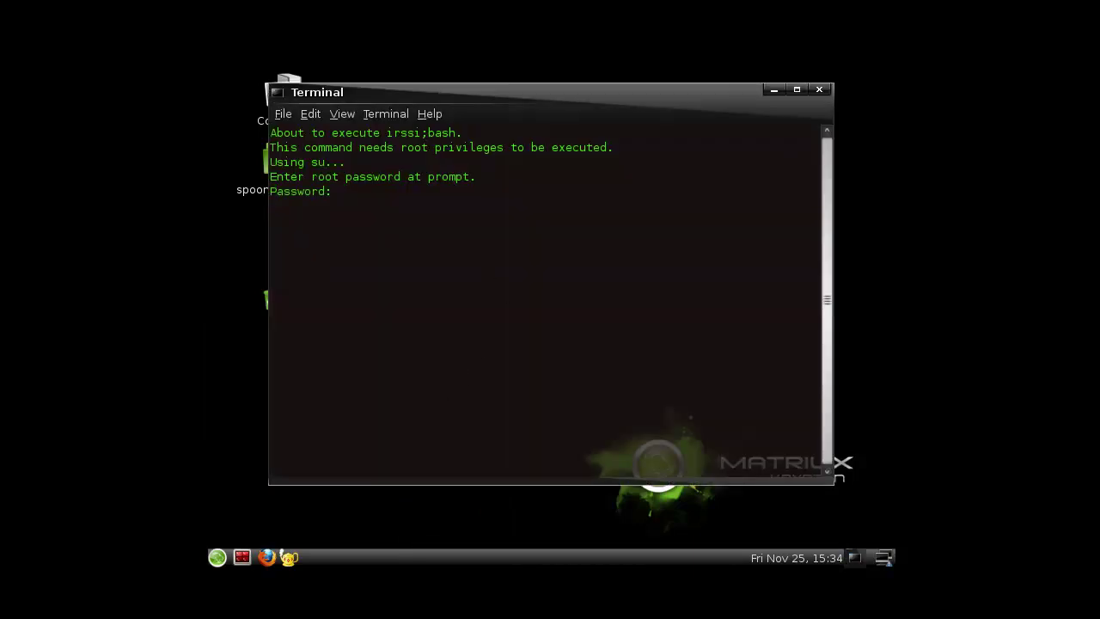
pyautogui.press('Return')
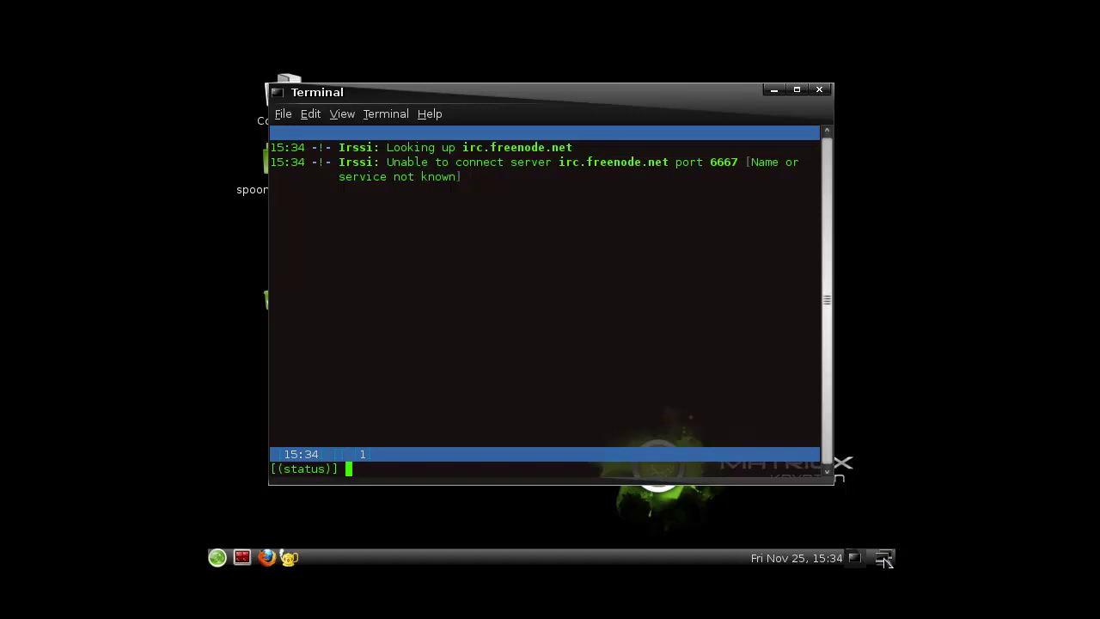
pyautogui.click(886, 562)
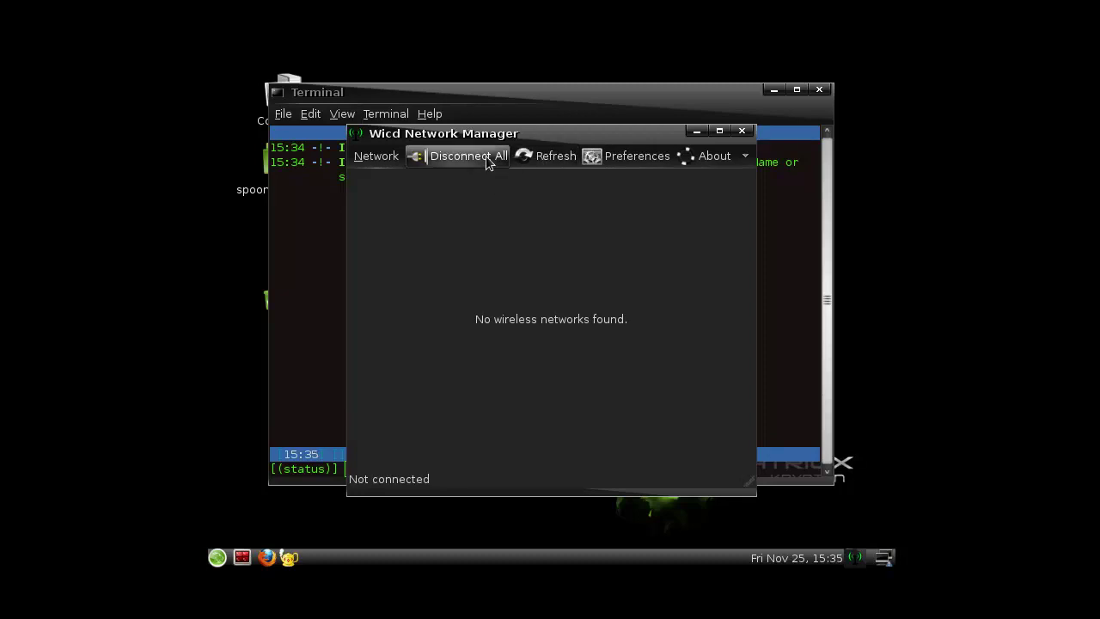
pyautogui.click(381, 162)
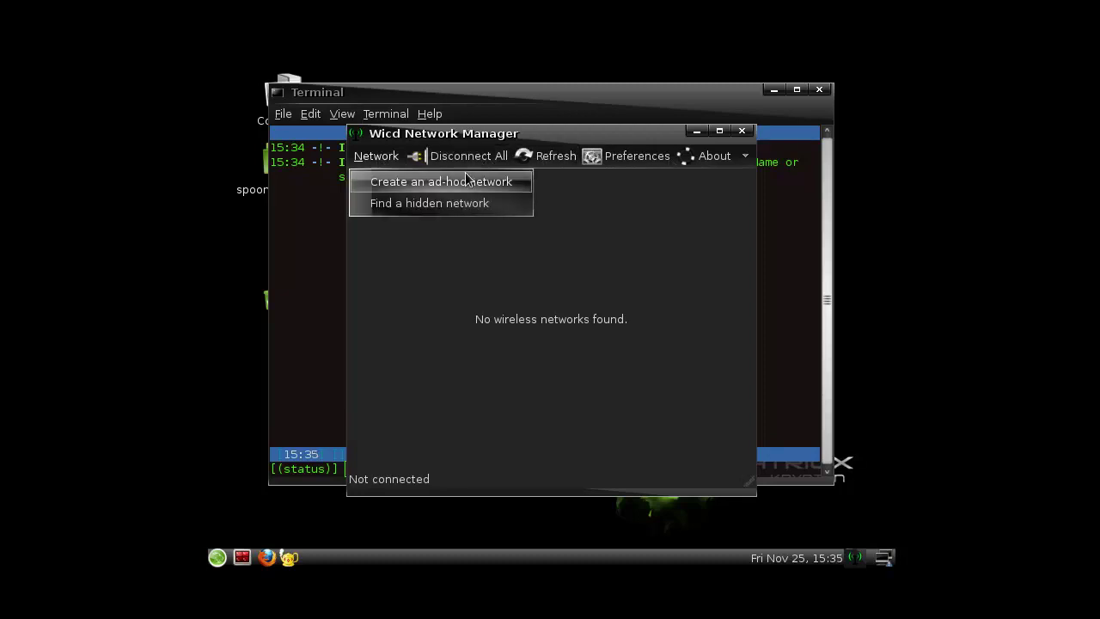
pyautogui.click(637, 159)
pyautogui.click(637, 159)
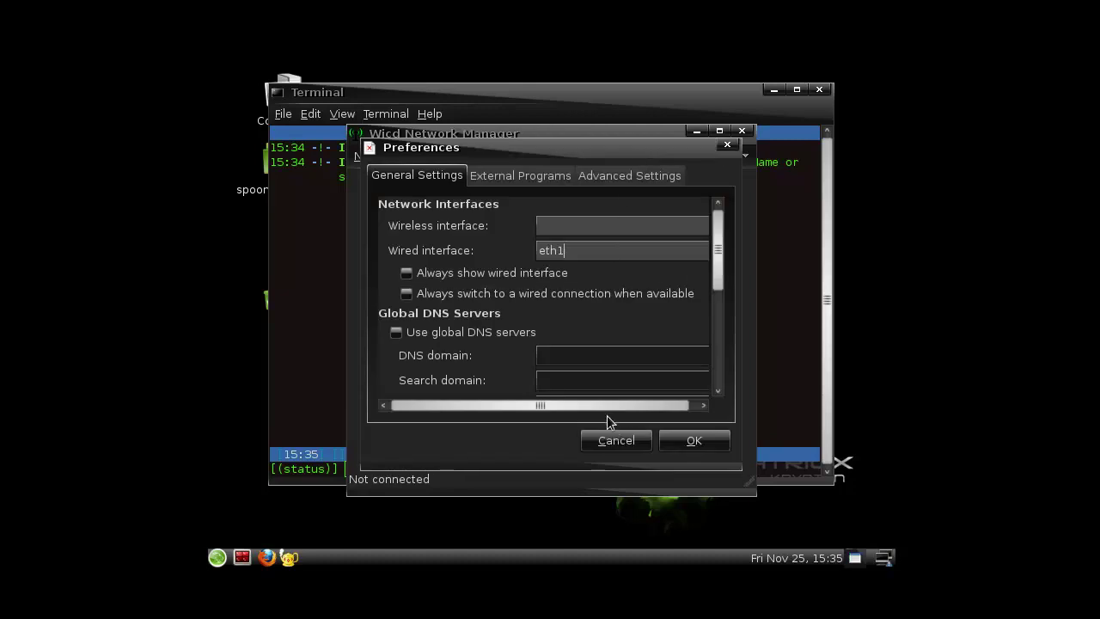
pyautogui.hscroll(1, 607, 406)
pyautogui.click(693, 438)
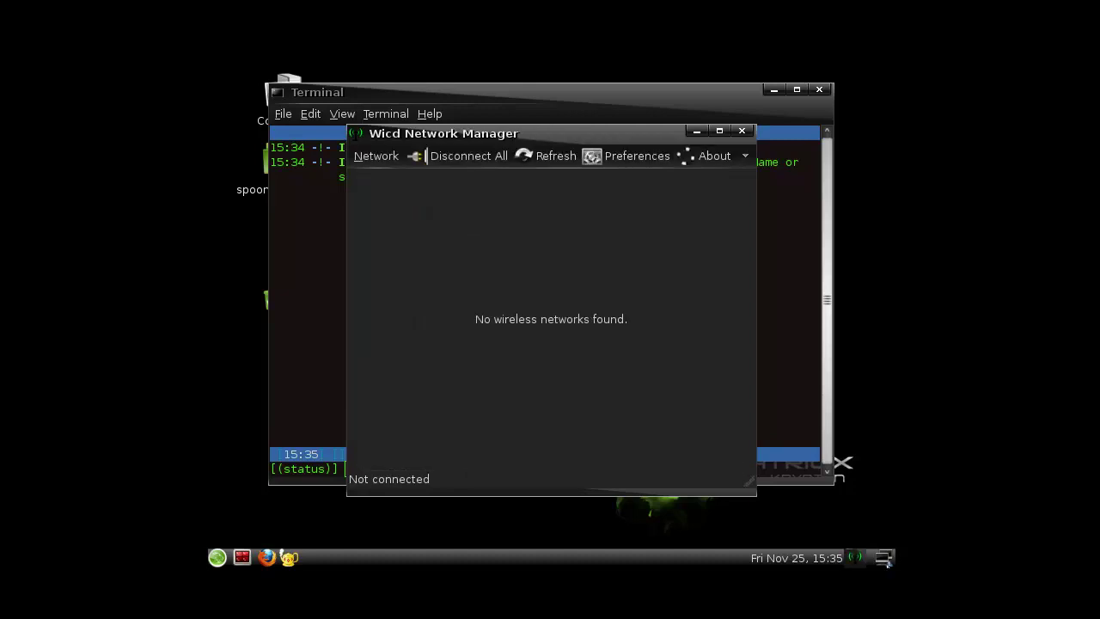
pyautogui.click(391, 159)
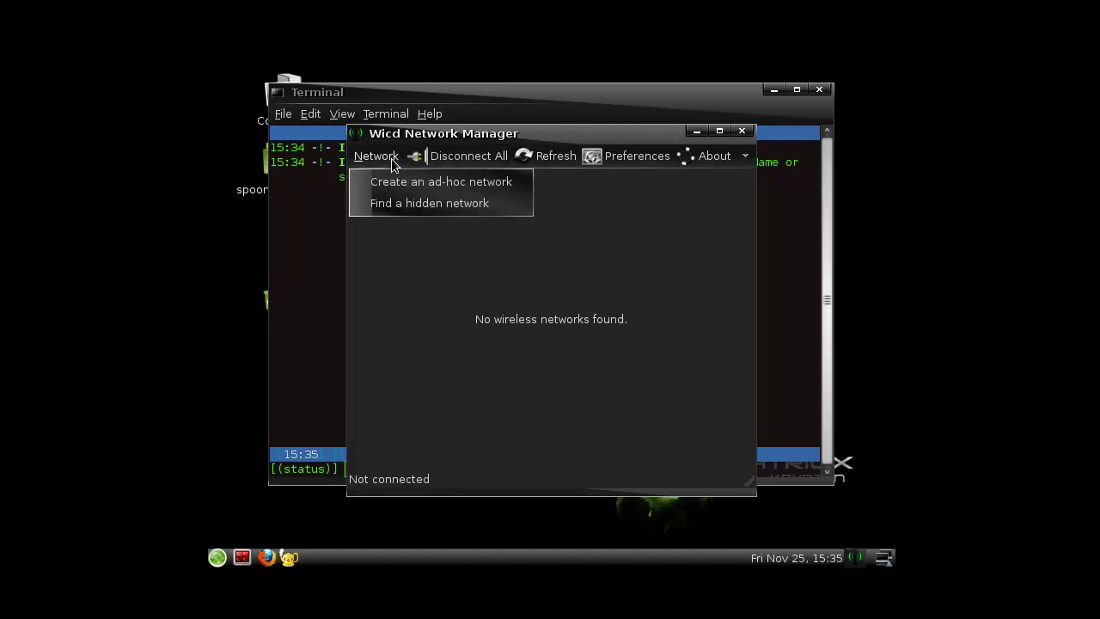
pyautogui.click(749, 196)
pyautogui.click(742, 130)
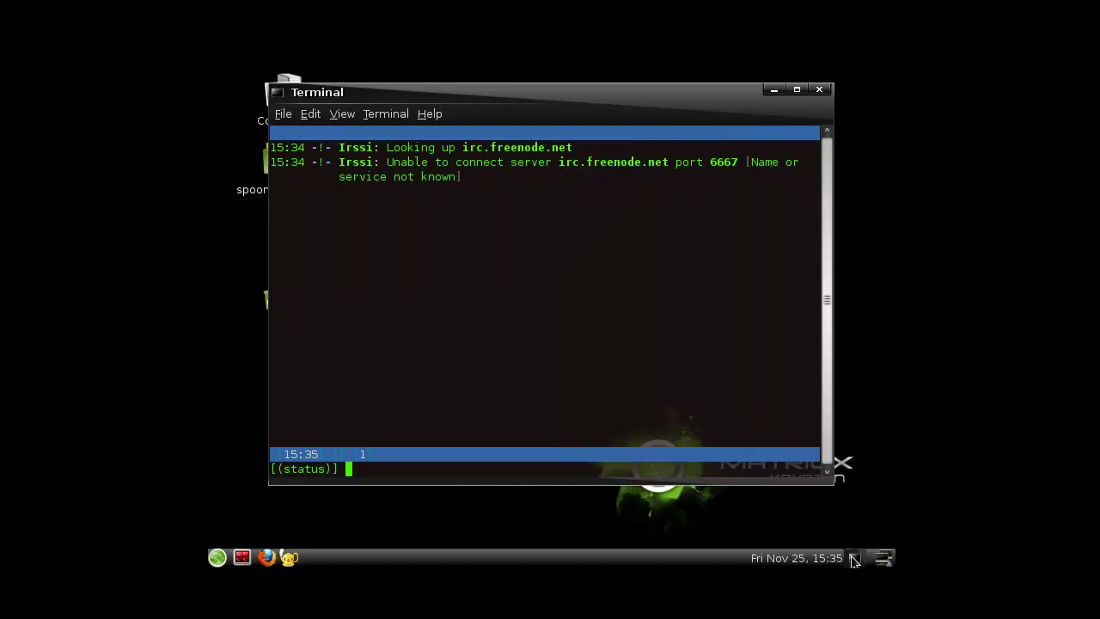
# - Close the irssi terminal and open a root Terminator shell with the admin password
pyautogui.click(820, 89)
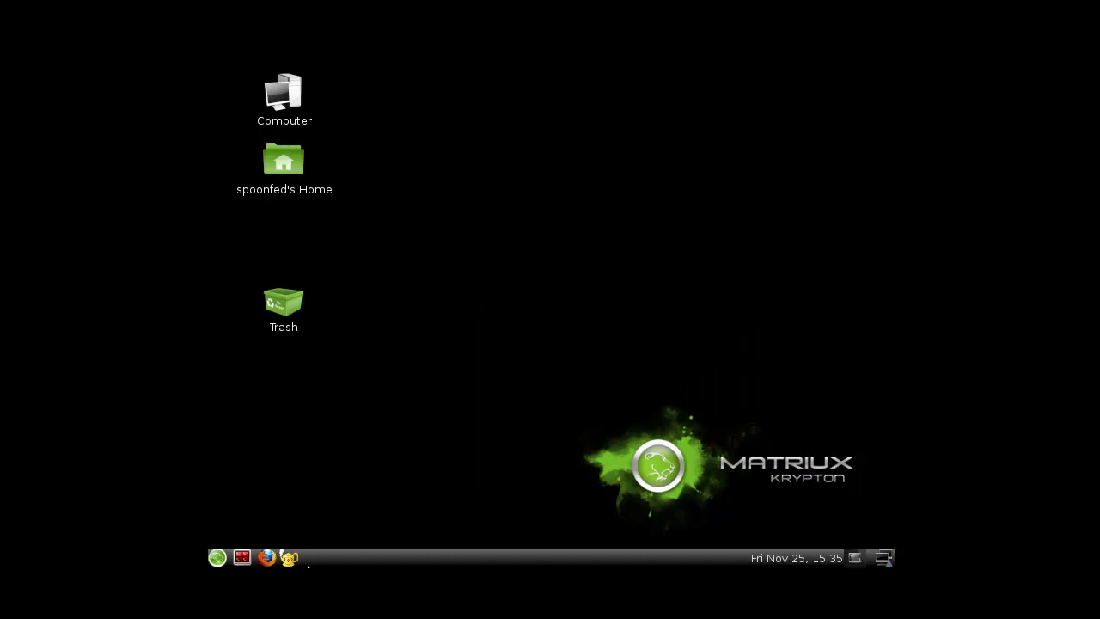
pyautogui.click(242, 557)
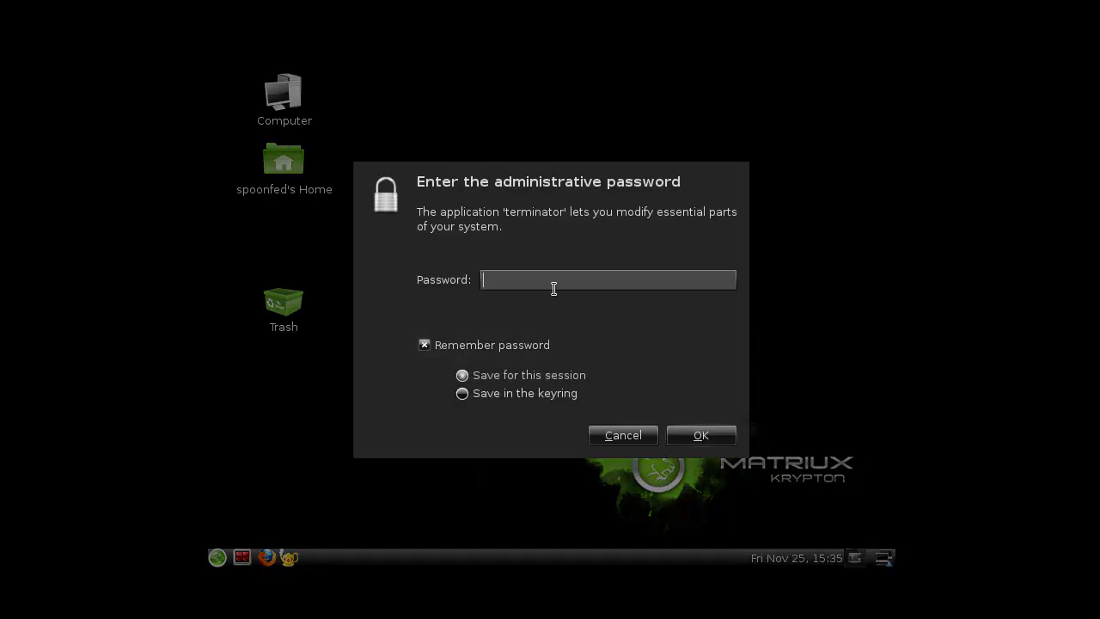
pyautogui.write('*********')
pyautogui.press('Return')
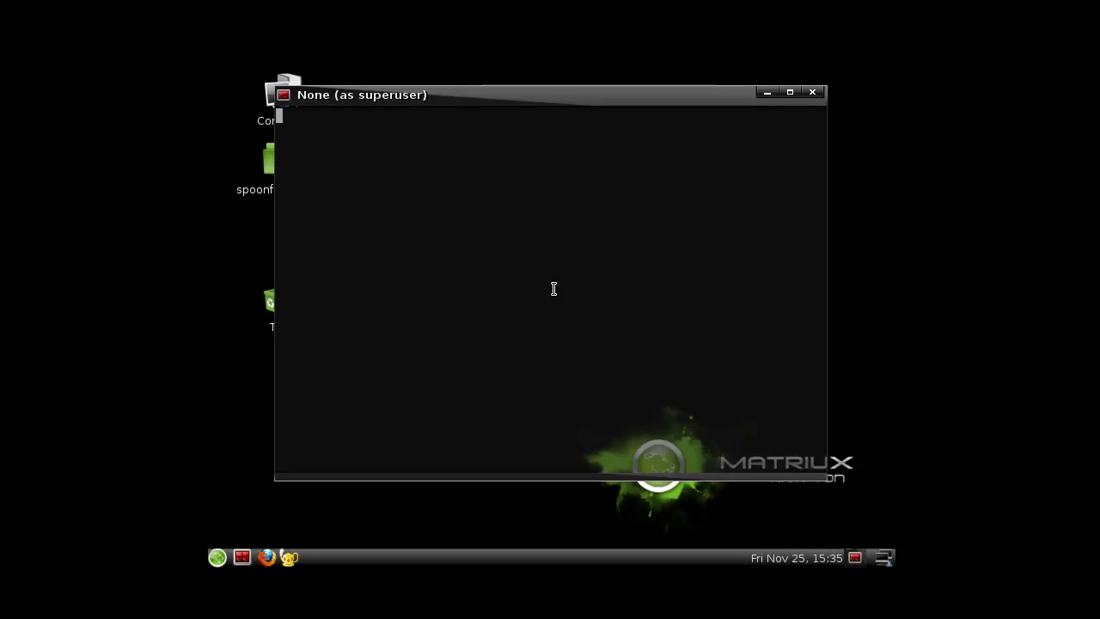
# - List all network interfaces with ifconfig, then show eth0's details with ifconfig eth0
pyautogui.write('ifconfig')
pyautogui.press('Return')
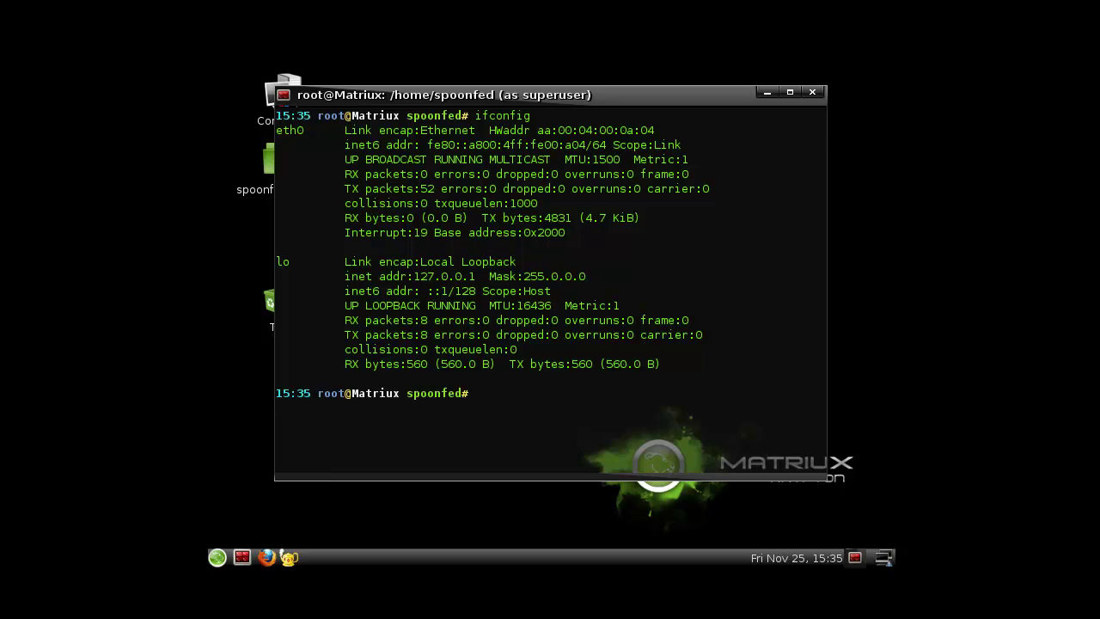
pyautogui.write('ifconfig eth0')
pyautogui.press('Return')
# - Ping google.com, which fails, then display the empty kernel routing table with route
pyautogui.write('ping google.com')
pyautogui.press('Return')
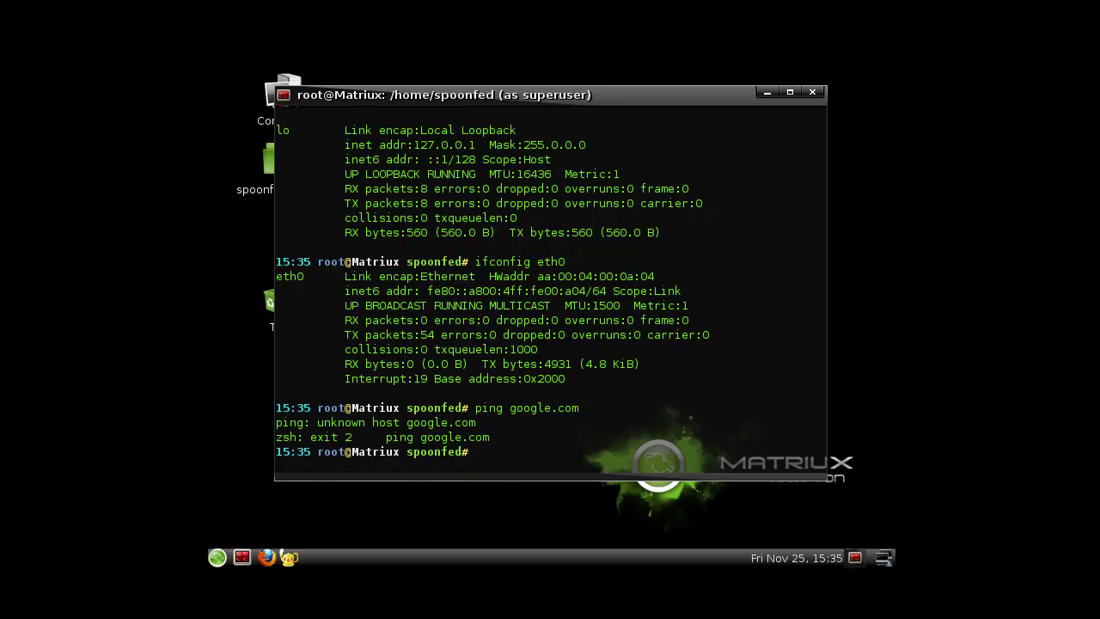
pyautogui.write('cat /etc/host')
pyautogui.press('BackSpace')
pyautogui.press('BackSpace')
pyautogui.press('BackSpace')
pyautogui.press('BackSpace')
pyautogui.press('BackSpace')
pyautogui.press('BackSpace')
pyautogui.press('BackSpace')
pyautogui.press('BackSpace')
pyautogui.press('BackSpace')
pyautogui.press('BackSpace')
pyautogui.press('BackSpace')
pyautogui.press('BackSpace')
pyautogui.press('BackSpace')
pyautogui.write('route')
pyautogui.press('Return')
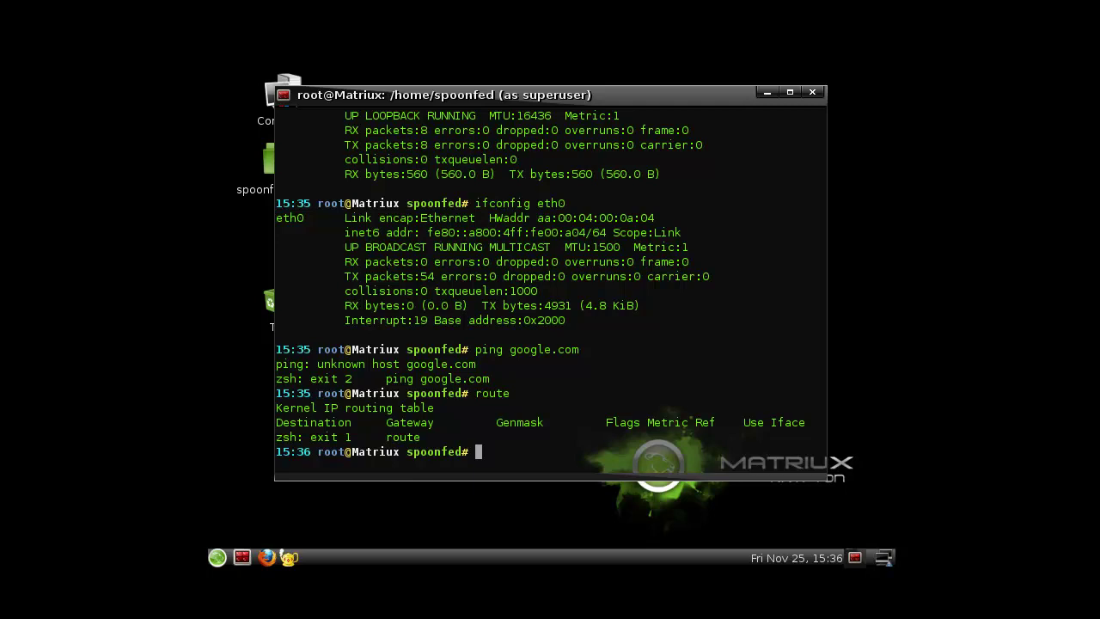
# - Close the root terminal and launch Wicd Network Manager from the Internet menu
pyautogui.click(816, 92)
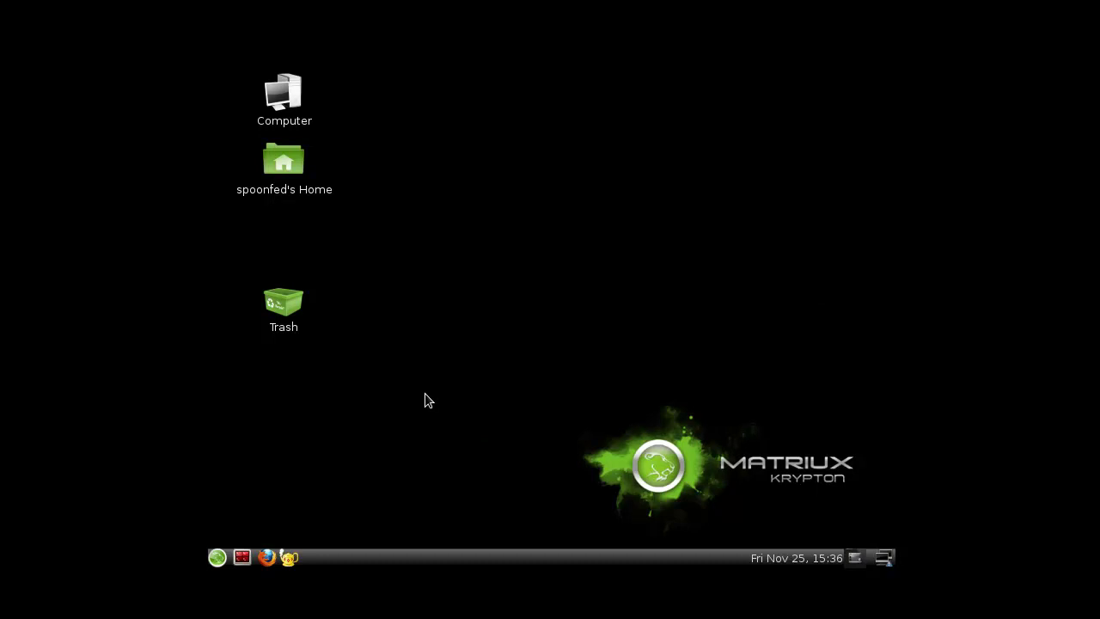
pyautogui.click(217, 557)
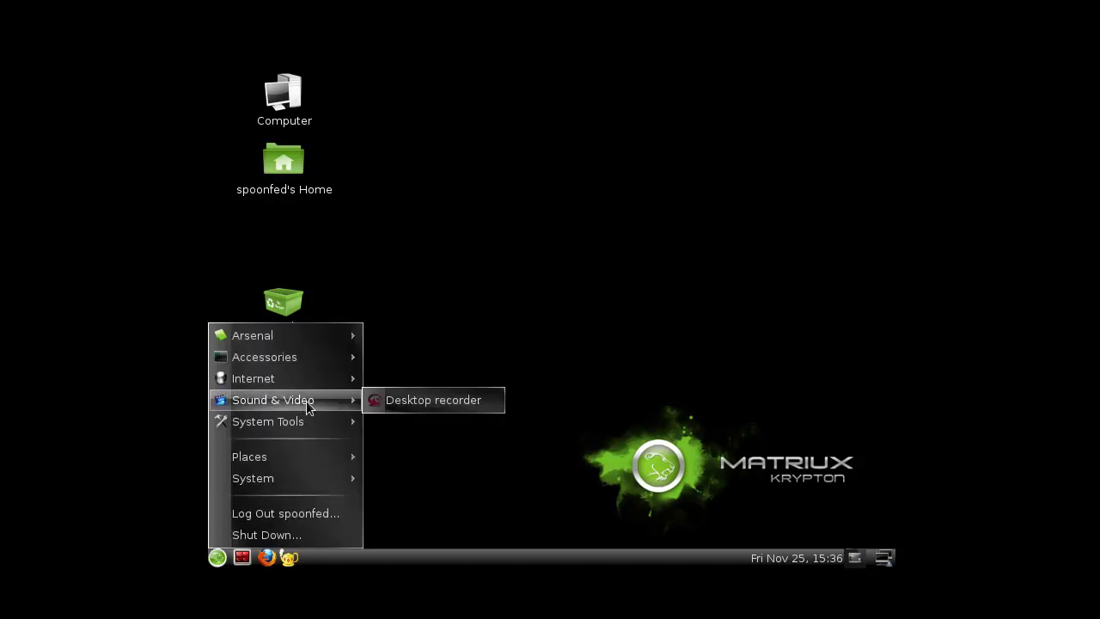
pyautogui.moveTo(321, 423)
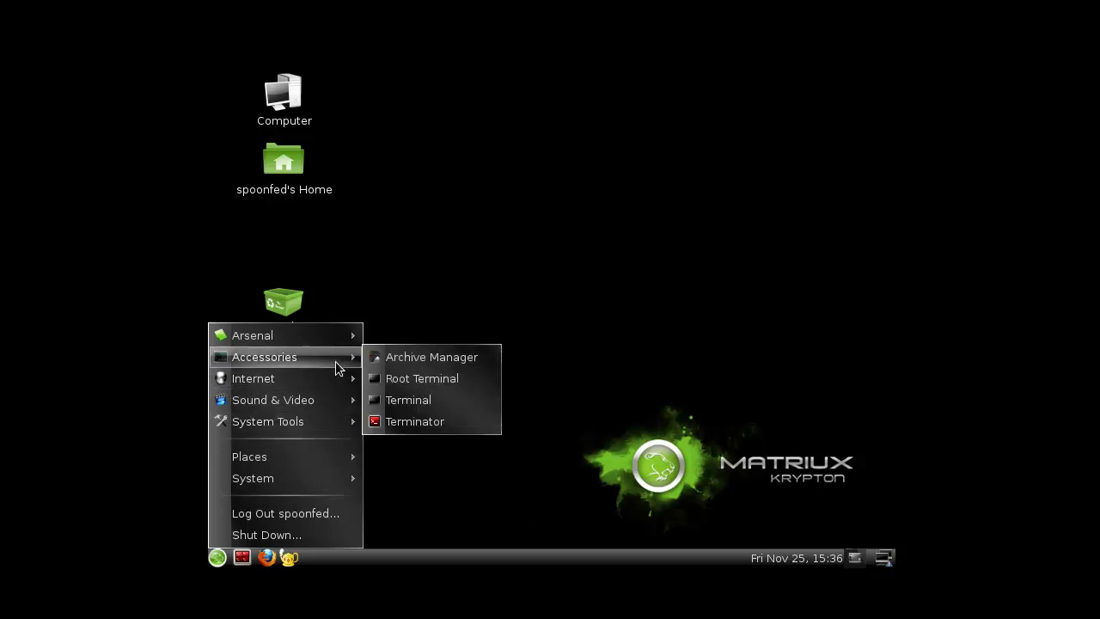
pyautogui.moveTo(340, 337)
pyautogui.moveTo(337, 383)
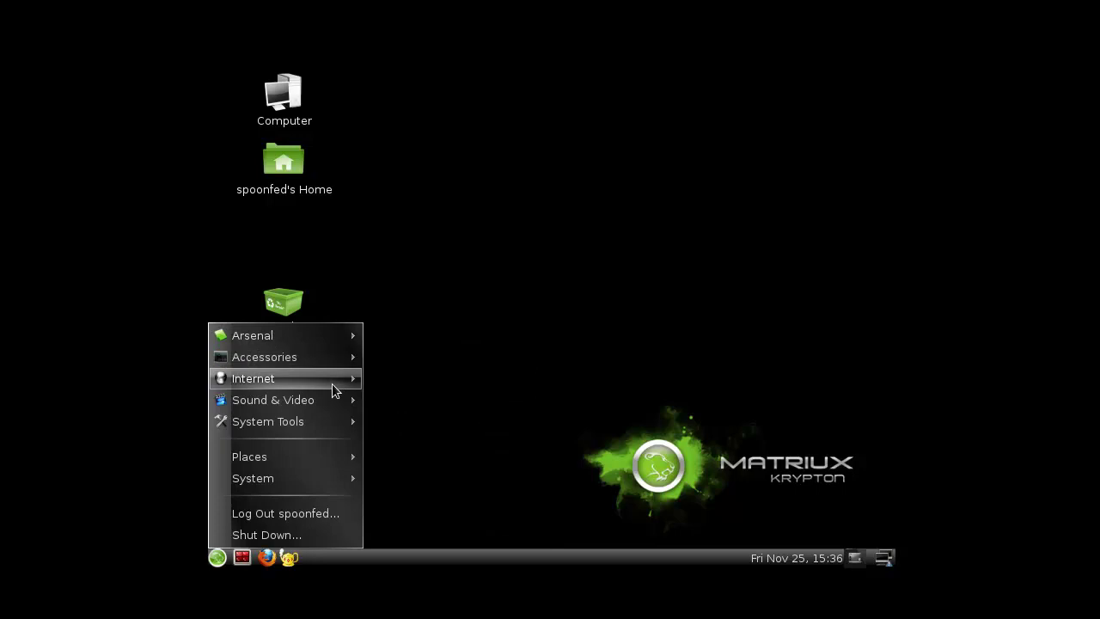
pyautogui.click(420, 401)
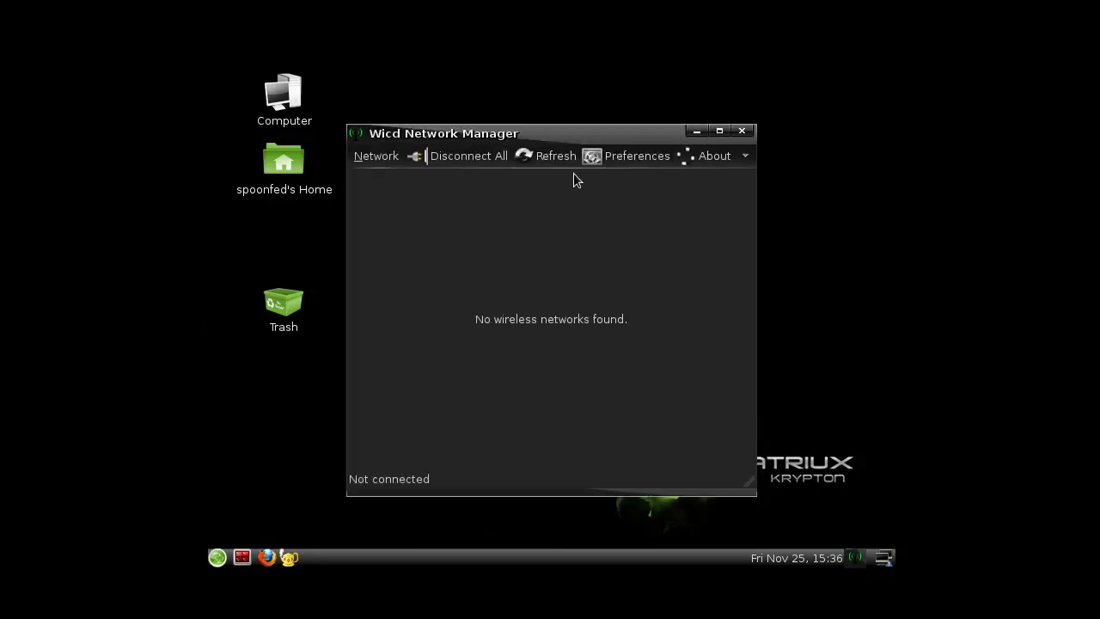
# - In Wicd Preferences, tick 'Always show wired interface' and 'Always switch to a wired connection', then save
pyautogui.click(606, 156)
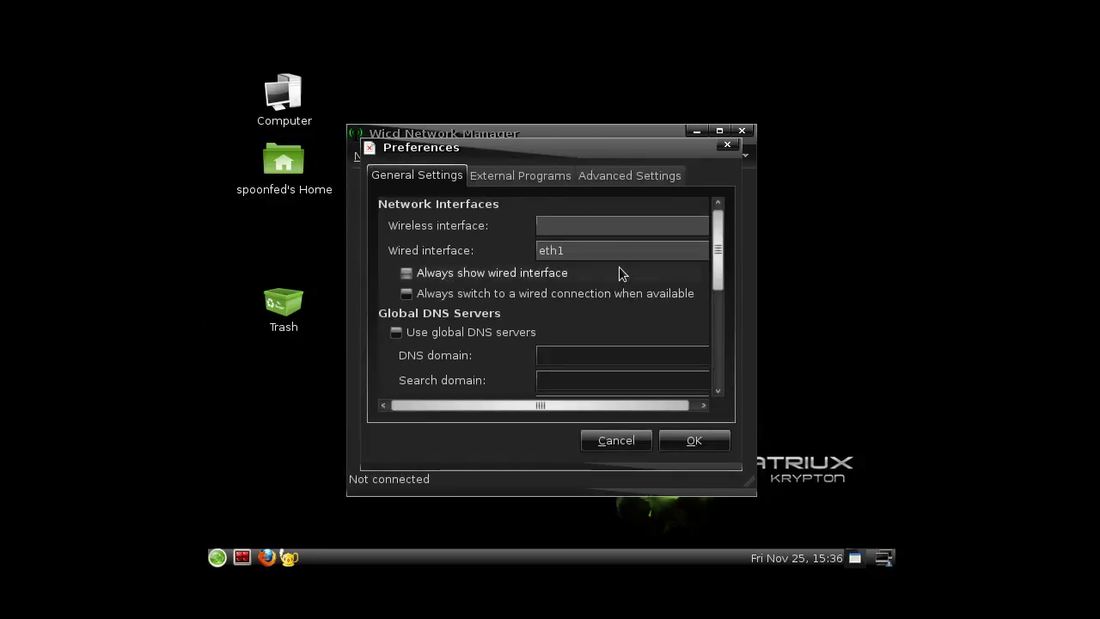
pyautogui.click(412, 274)
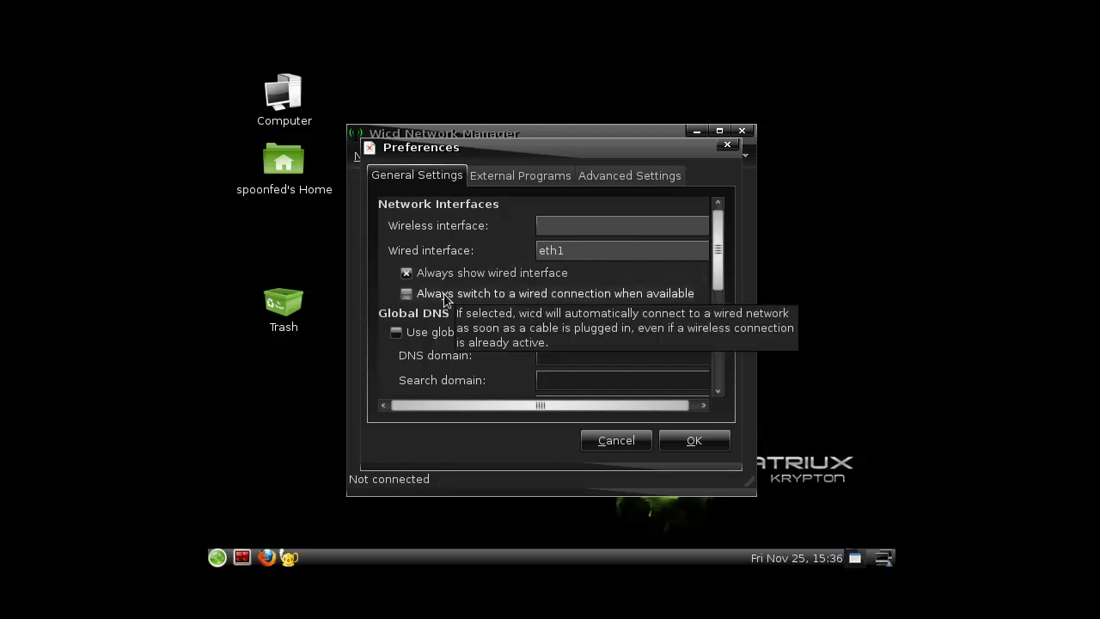
pyautogui.click(445, 300)
pyautogui.scroll(-1, 504, 352)
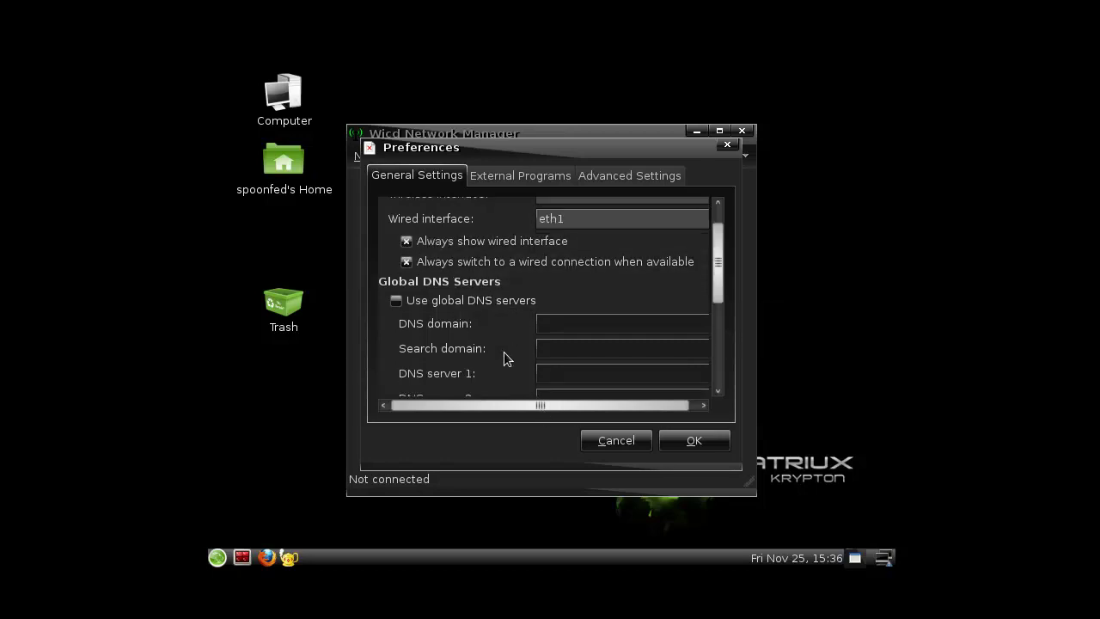
pyautogui.click(695, 441)
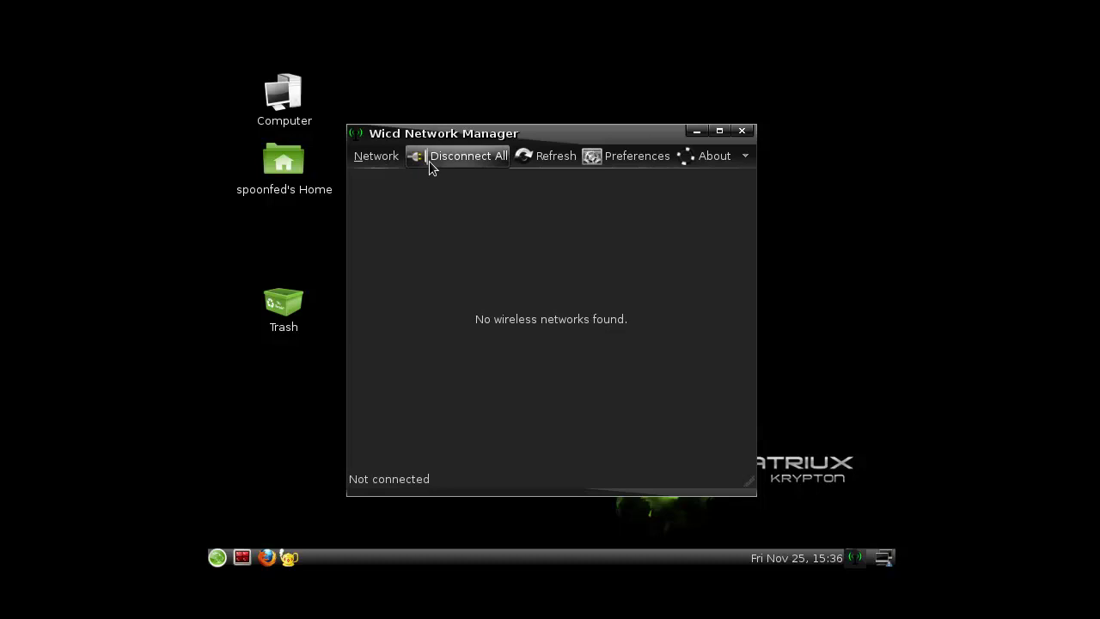
# - Refresh the networks, connect the wired-default profile, and view its properties without saving changes
pyautogui.click(543, 156)
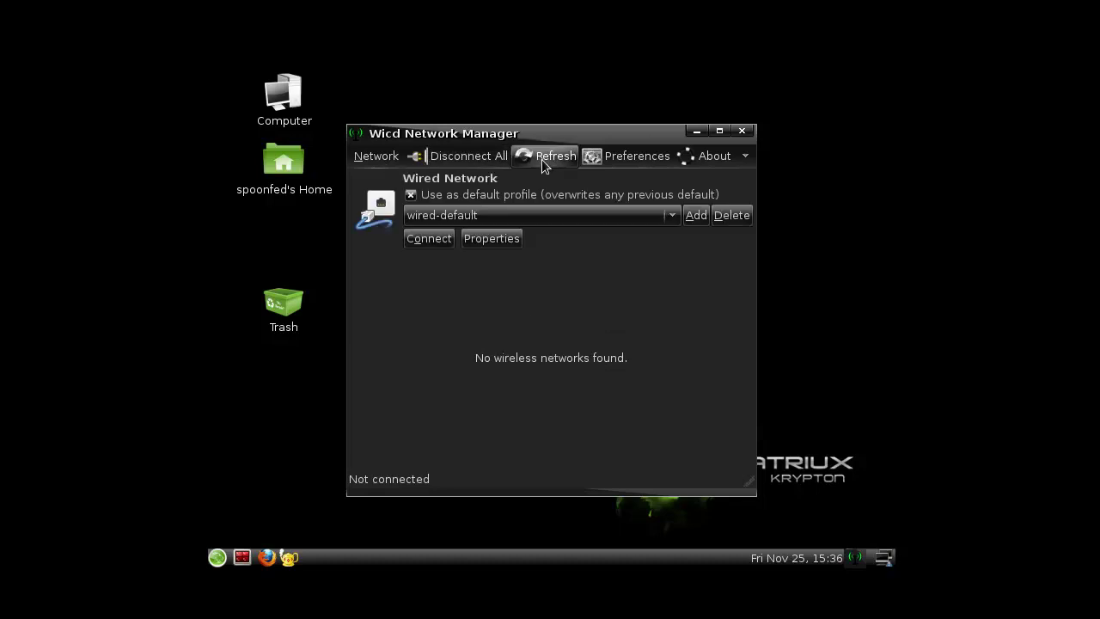
pyautogui.click(428, 239)
pyautogui.click(494, 239)
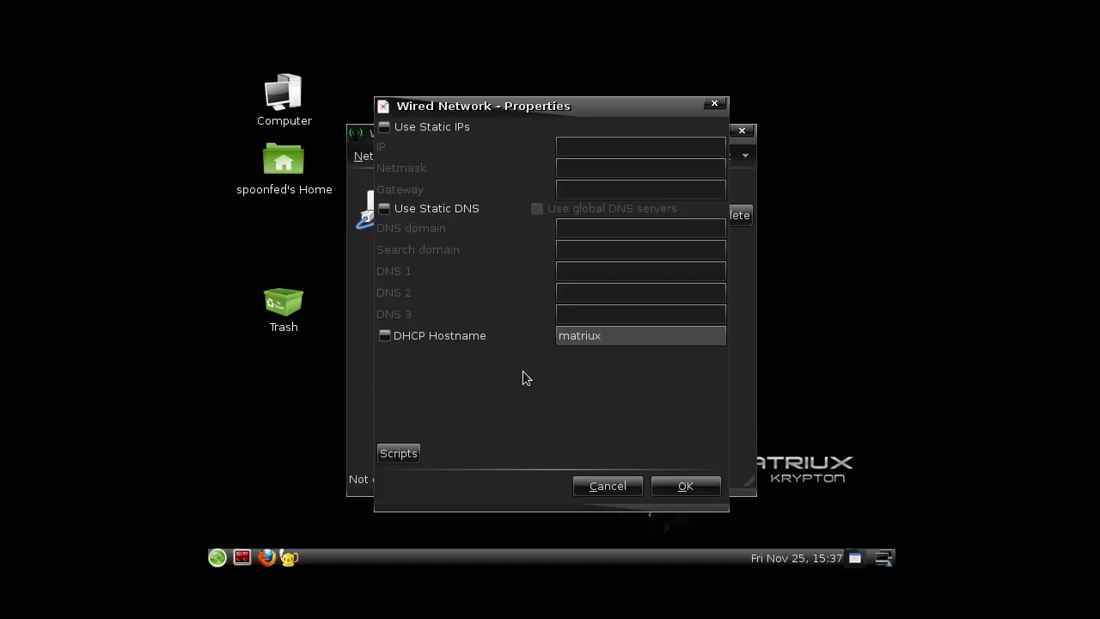
pyautogui.click(607, 485)
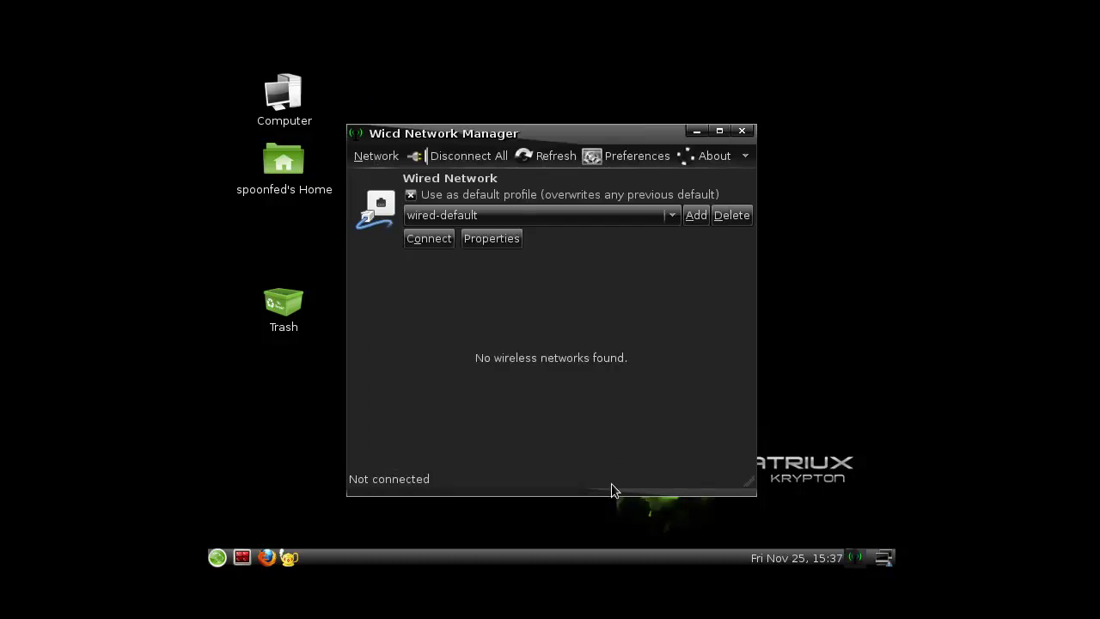
# - Close Wicd and browse the Arsenal > Reconnaissance tools menu, then dismiss it
pyautogui.click(742, 131)
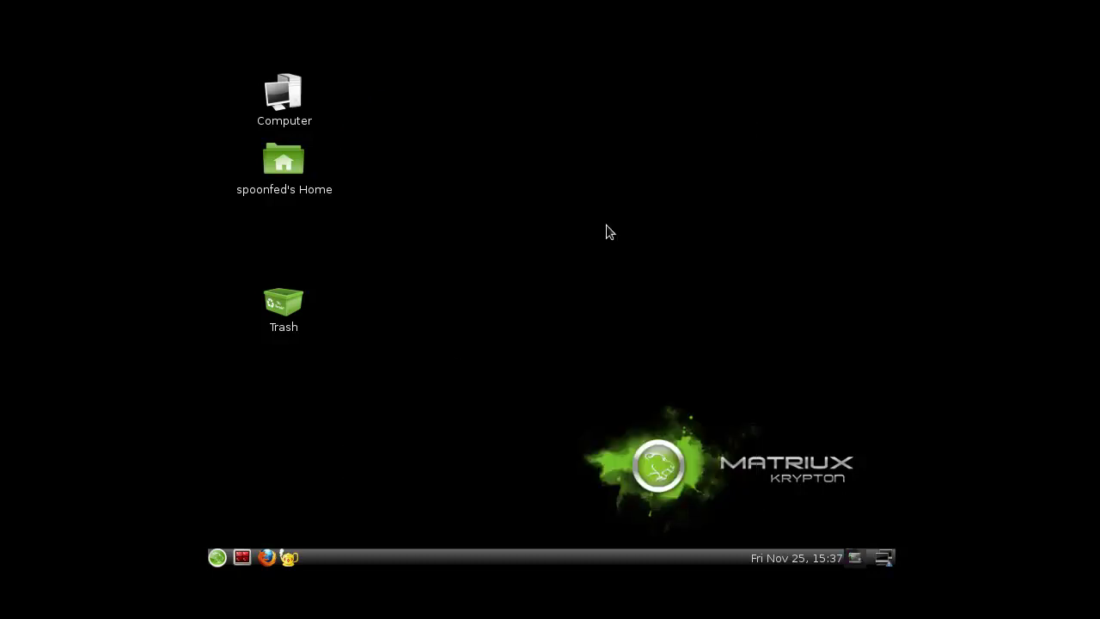
pyautogui.click(217, 556)
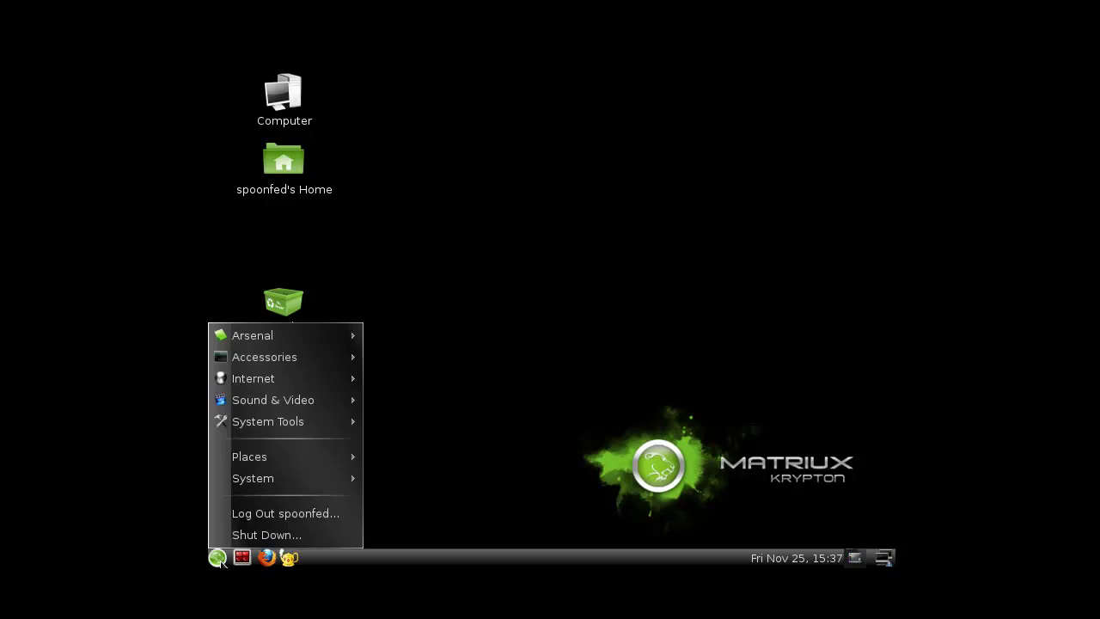
pyautogui.moveTo(344, 337)
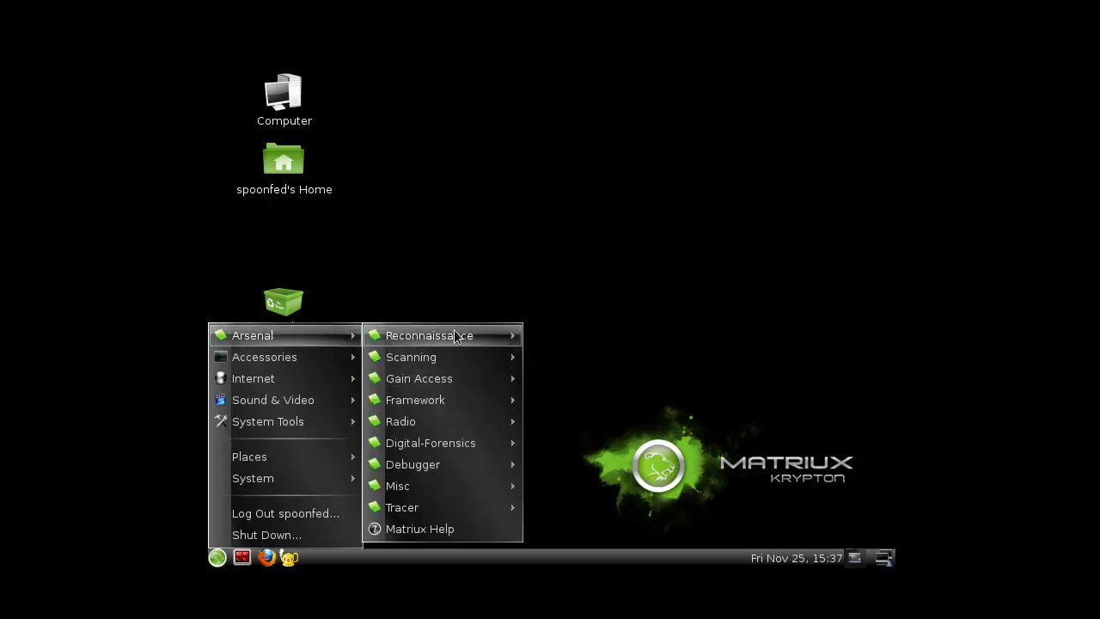
pyautogui.moveTo(464, 333)
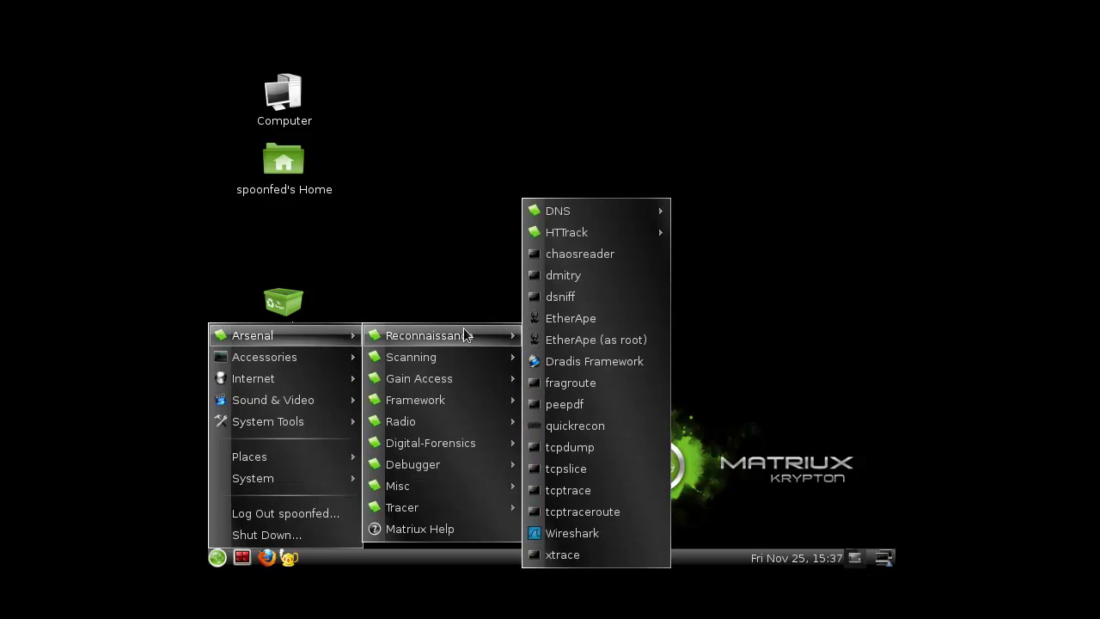
pyautogui.click(416, 269)
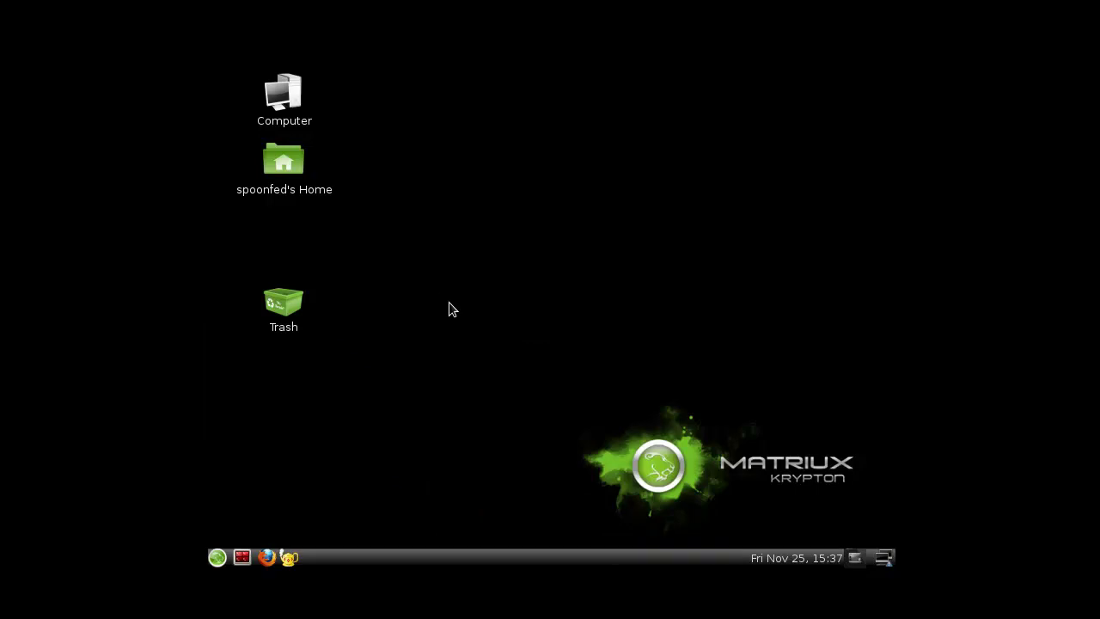
# - Open the Home folder from the desktop in the File Browser
pyautogui.click(313, 189)
pyautogui.click(421, 291)
pyautogui.click(318, 189)
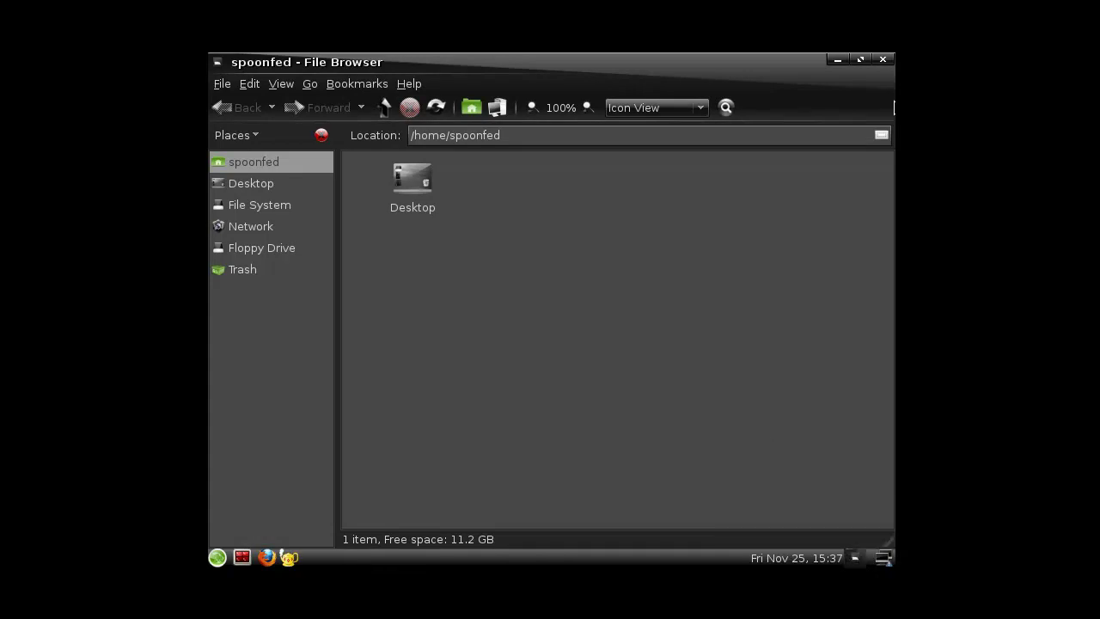
pyautogui.click(839, 61)
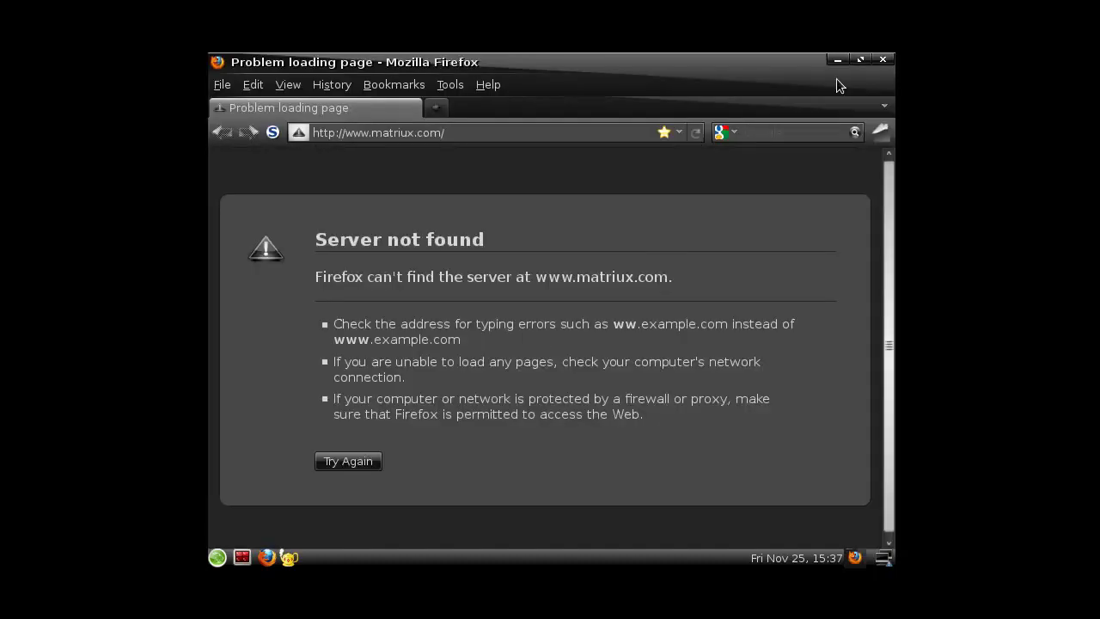
pyautogui.click(838, 60)
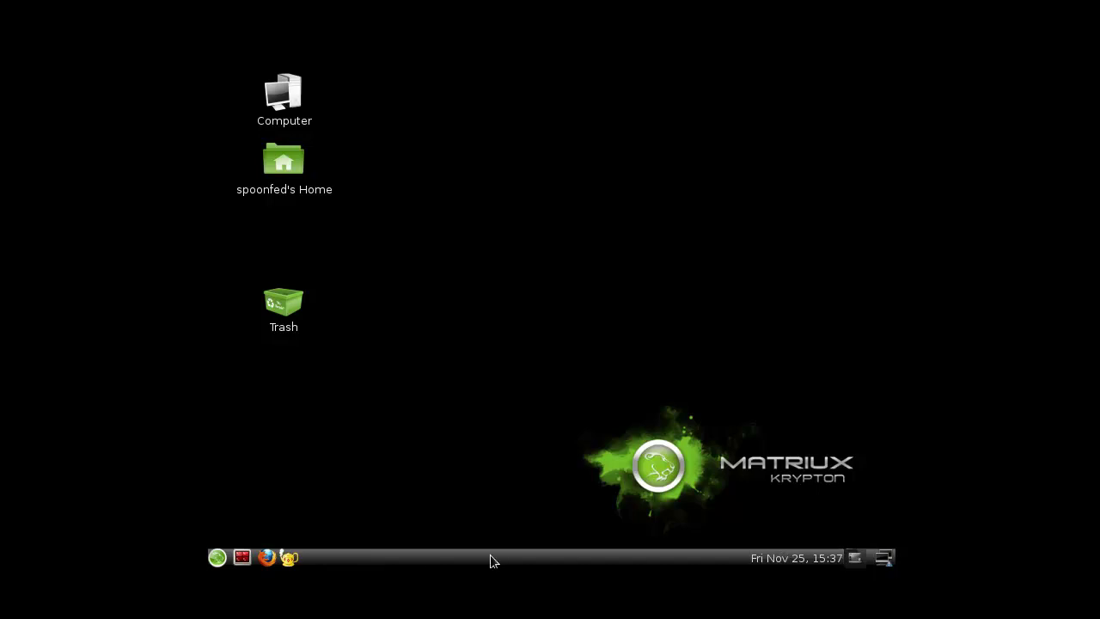
# - Open Monitor Preferences via System > Preferences > Monitors
pyautogui.click(858, 559)
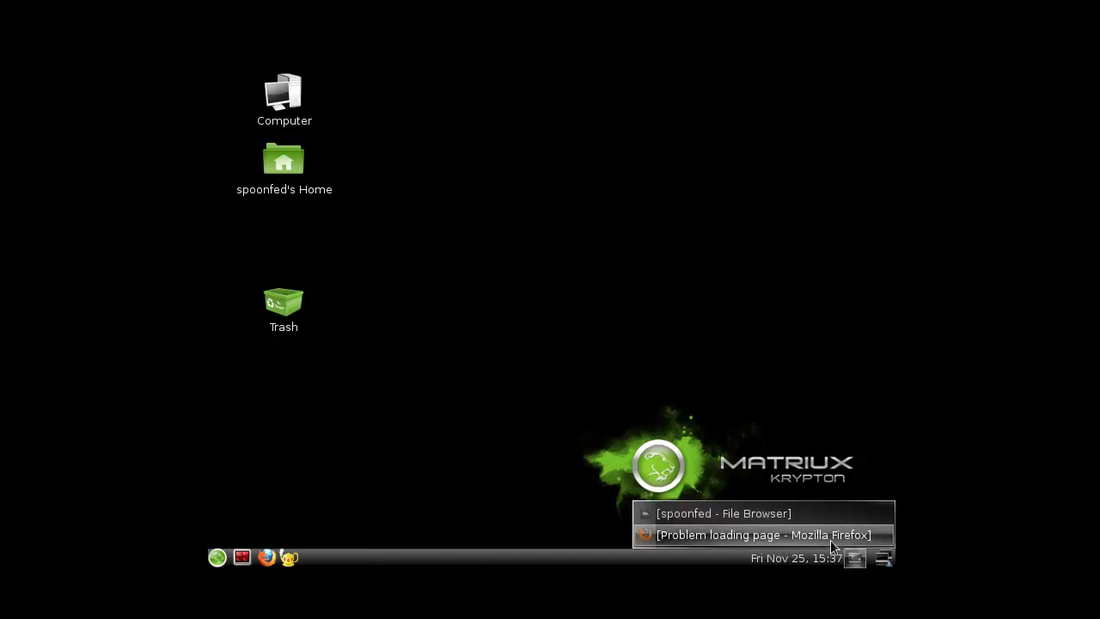
pyautogui.click(458, 388)
pyautogui.click(218, 557)
pyautogui.moveTo(293, 456)
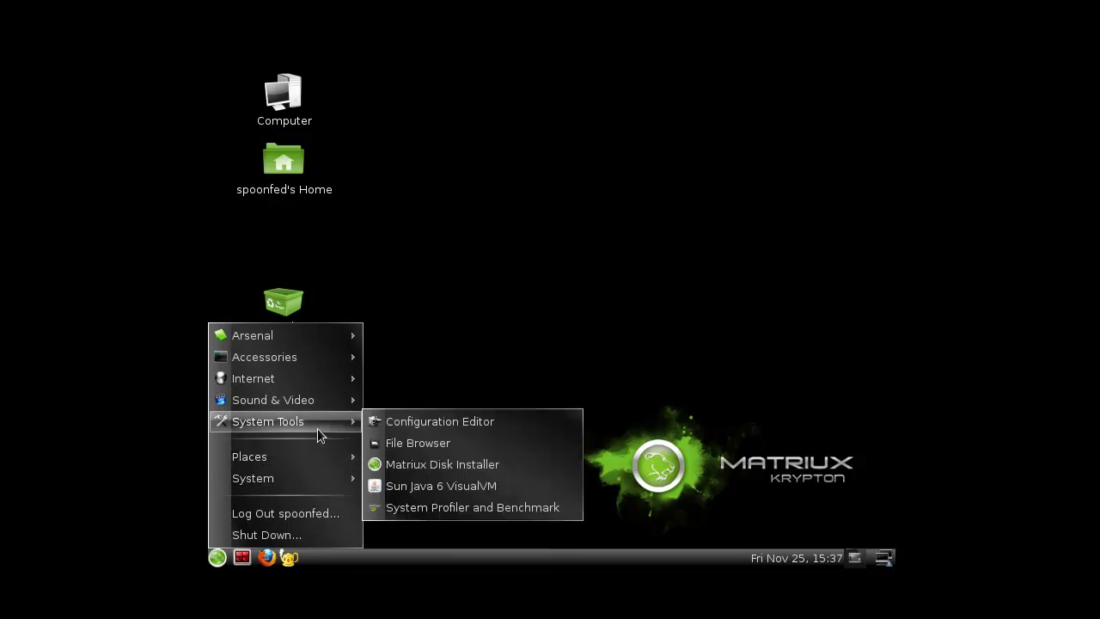
pyautogui.moveTo(334, 404)
pyautogui.moveTo(336, 424)
pyautogui.moveTo(329, 483)
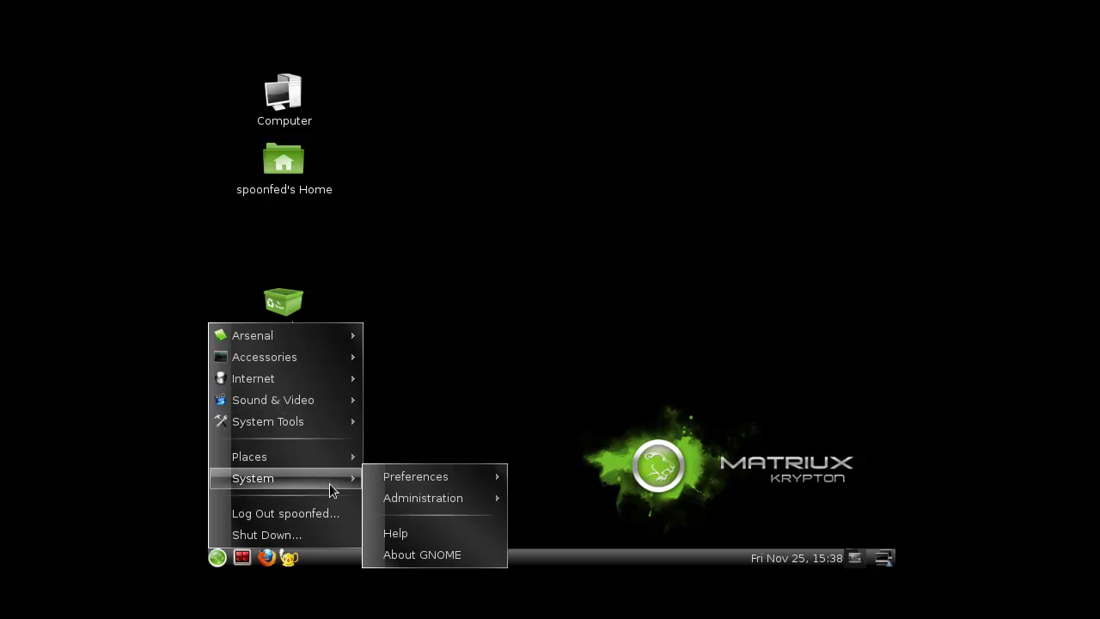
pyautogui.moveTo(492, 480)
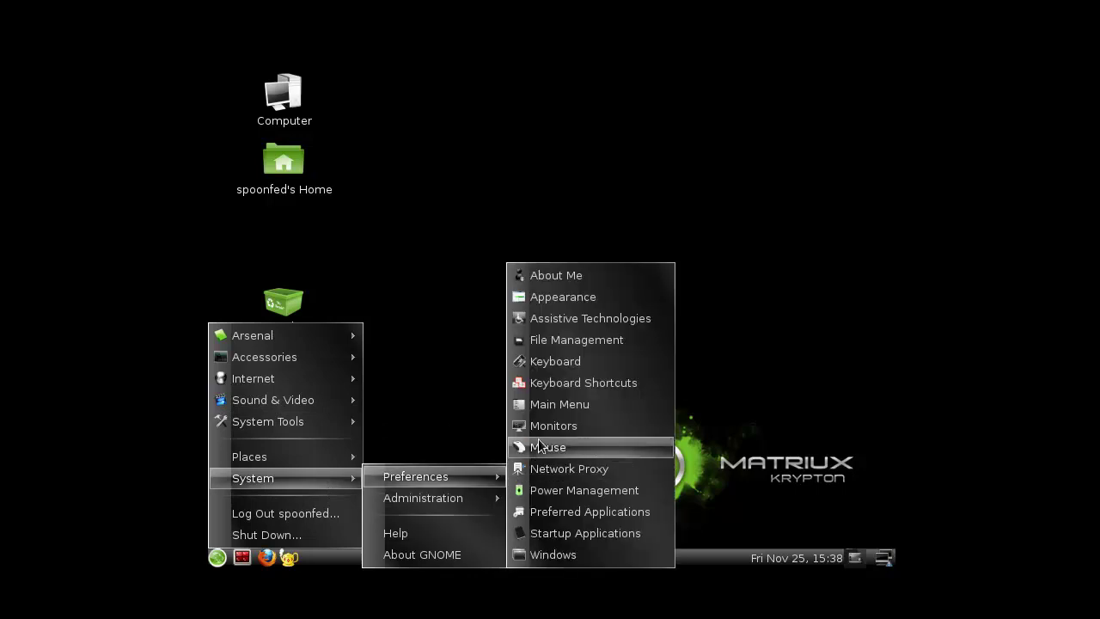
pyautogui.click(566, 421)
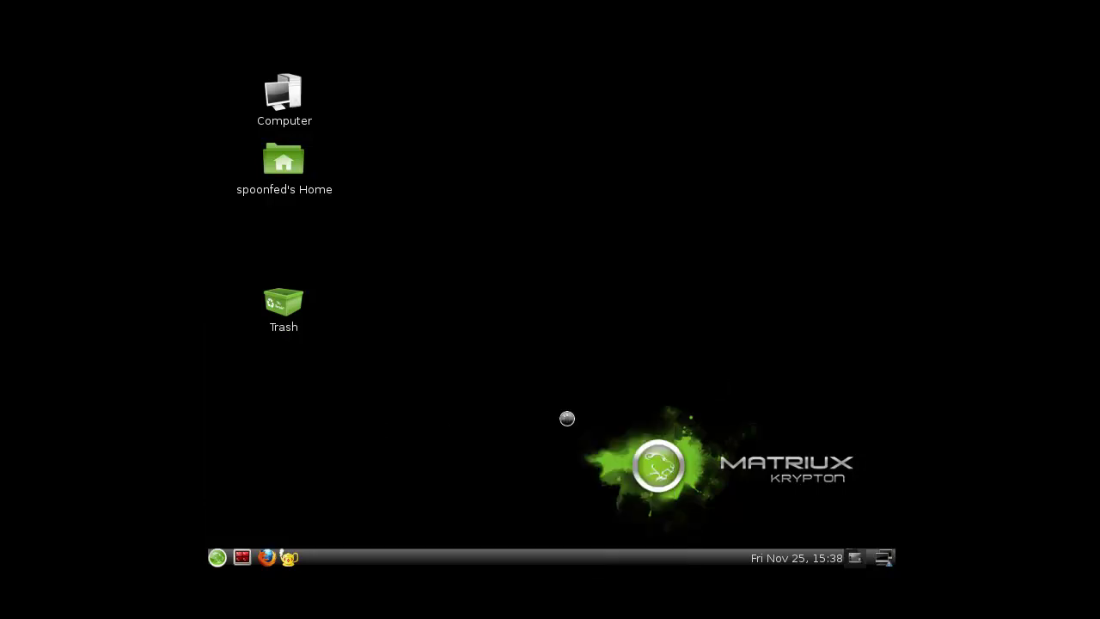
# - Set the resolution to 1280 x 720, keep the configuration, and close Monitor Preferences
pyautogui.click(807, 223)
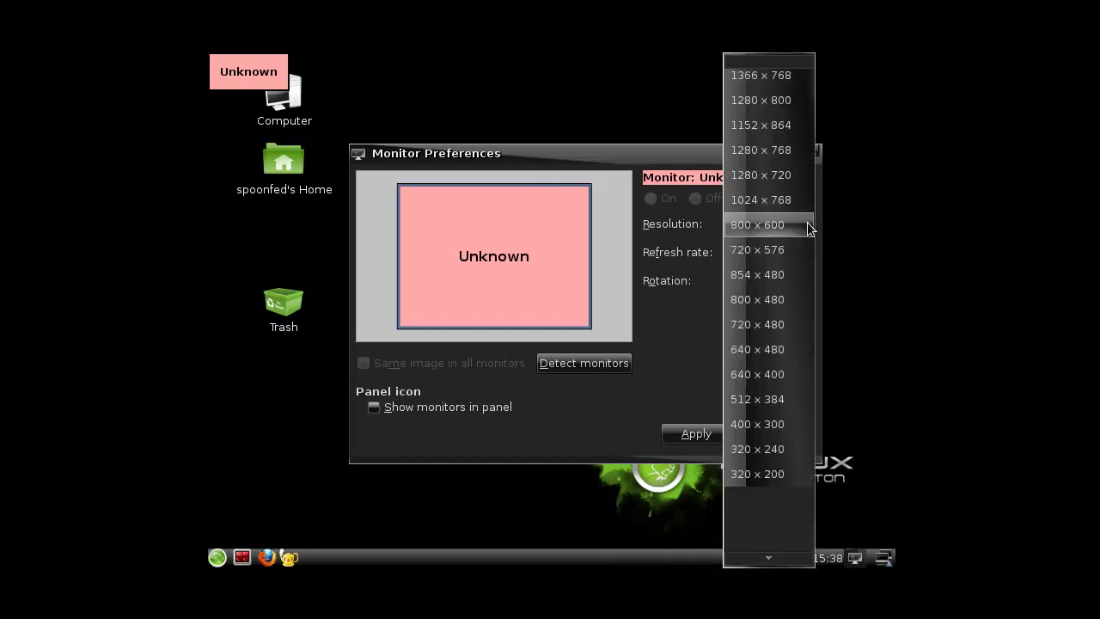
pyautogui.click(796, 175)
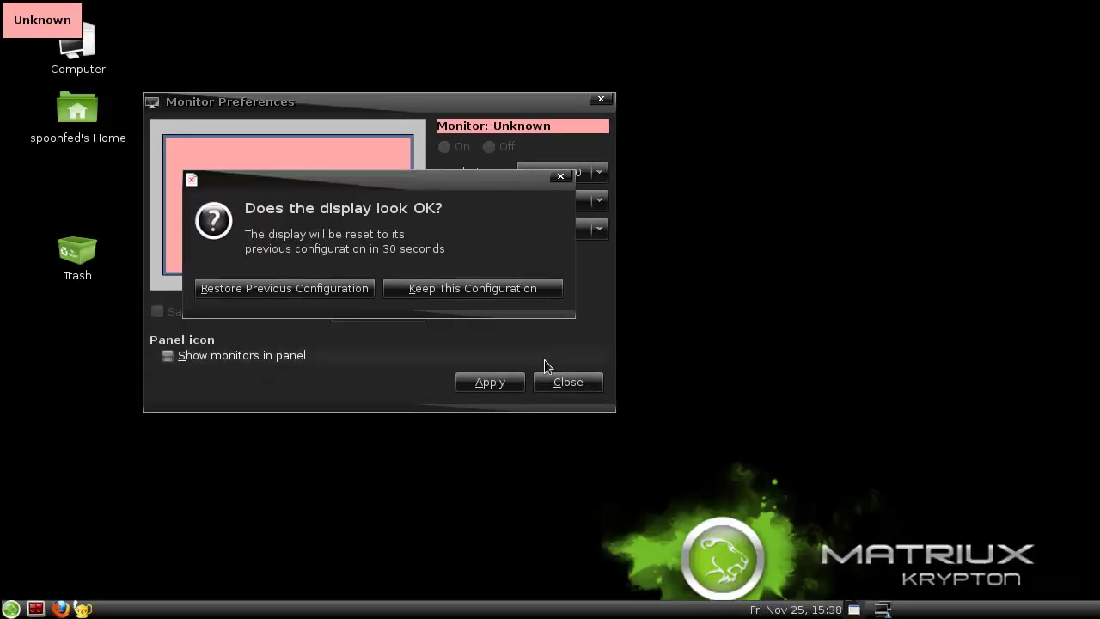
pyautogui.click(456, 283)
pyautogui.click(577, 389)
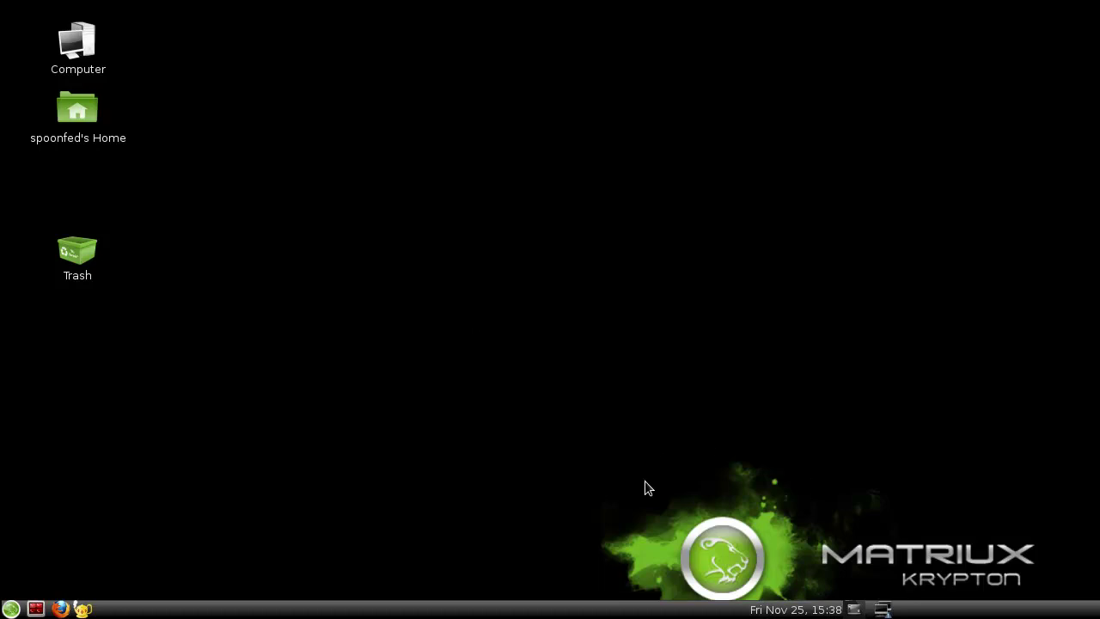
# - Restore the Firefox window from the panel's window list and close it
pyautogui.click(853, 611)
pyautogui.click(863, 588)
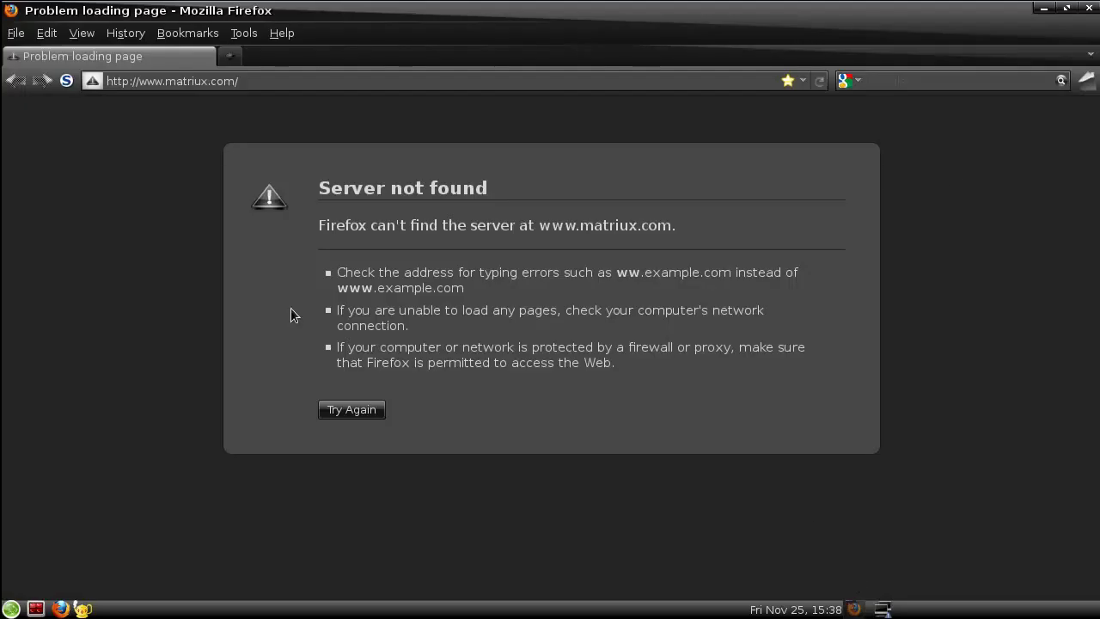
pyautogui.click(1088, 8)
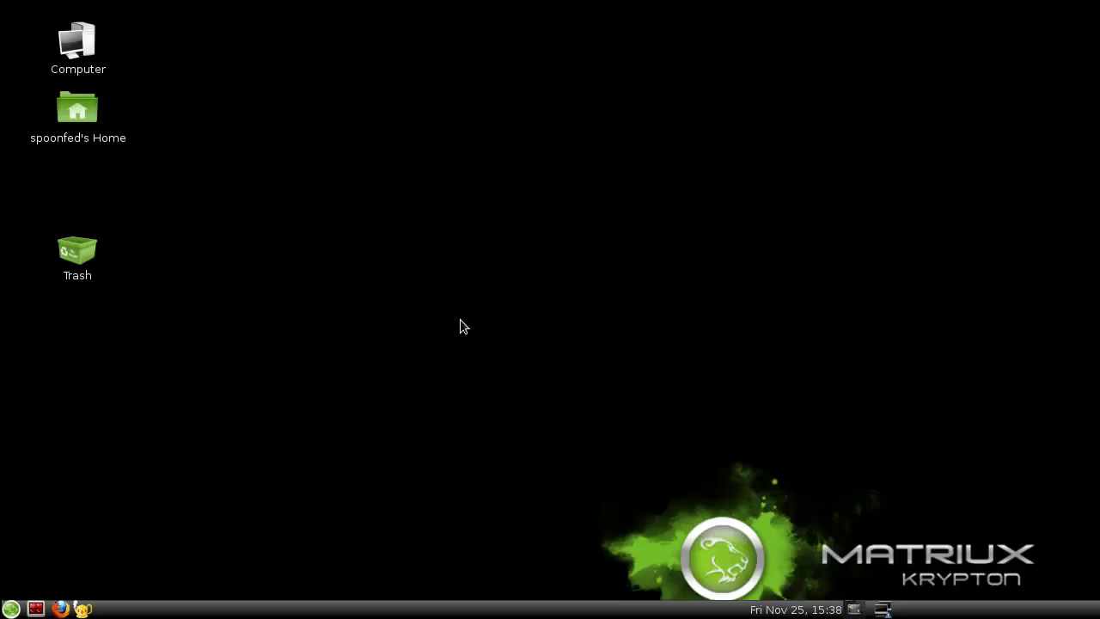